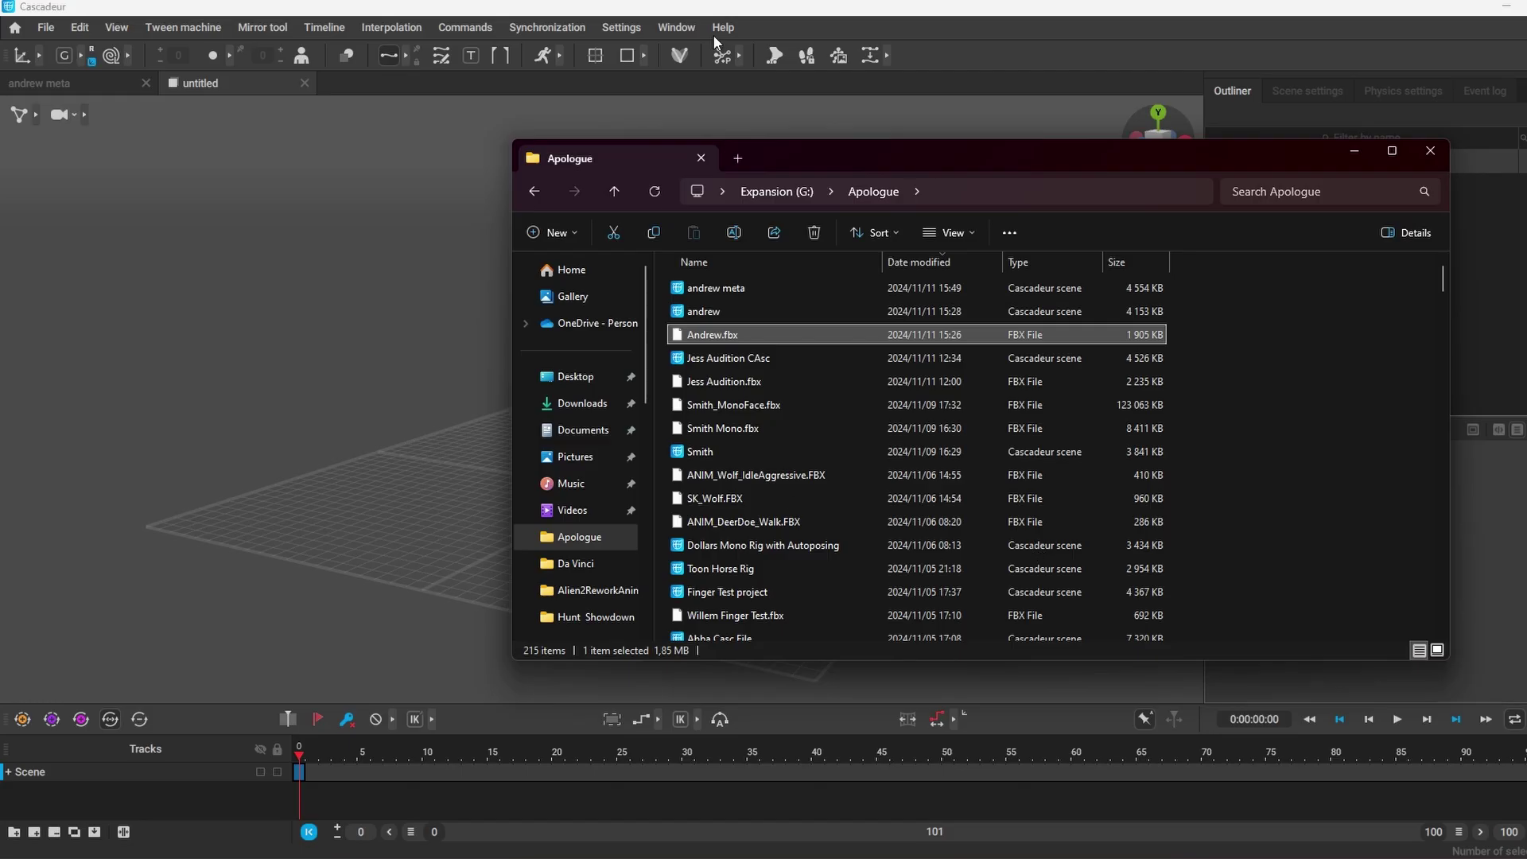
- Import the Andrew.fbx motion capture file into the untitled scene, and close that scene again
{"action": "double_click", "coordinate": [1034, 546]}
{"action": "left_click", "coordinate": [849, 499]}
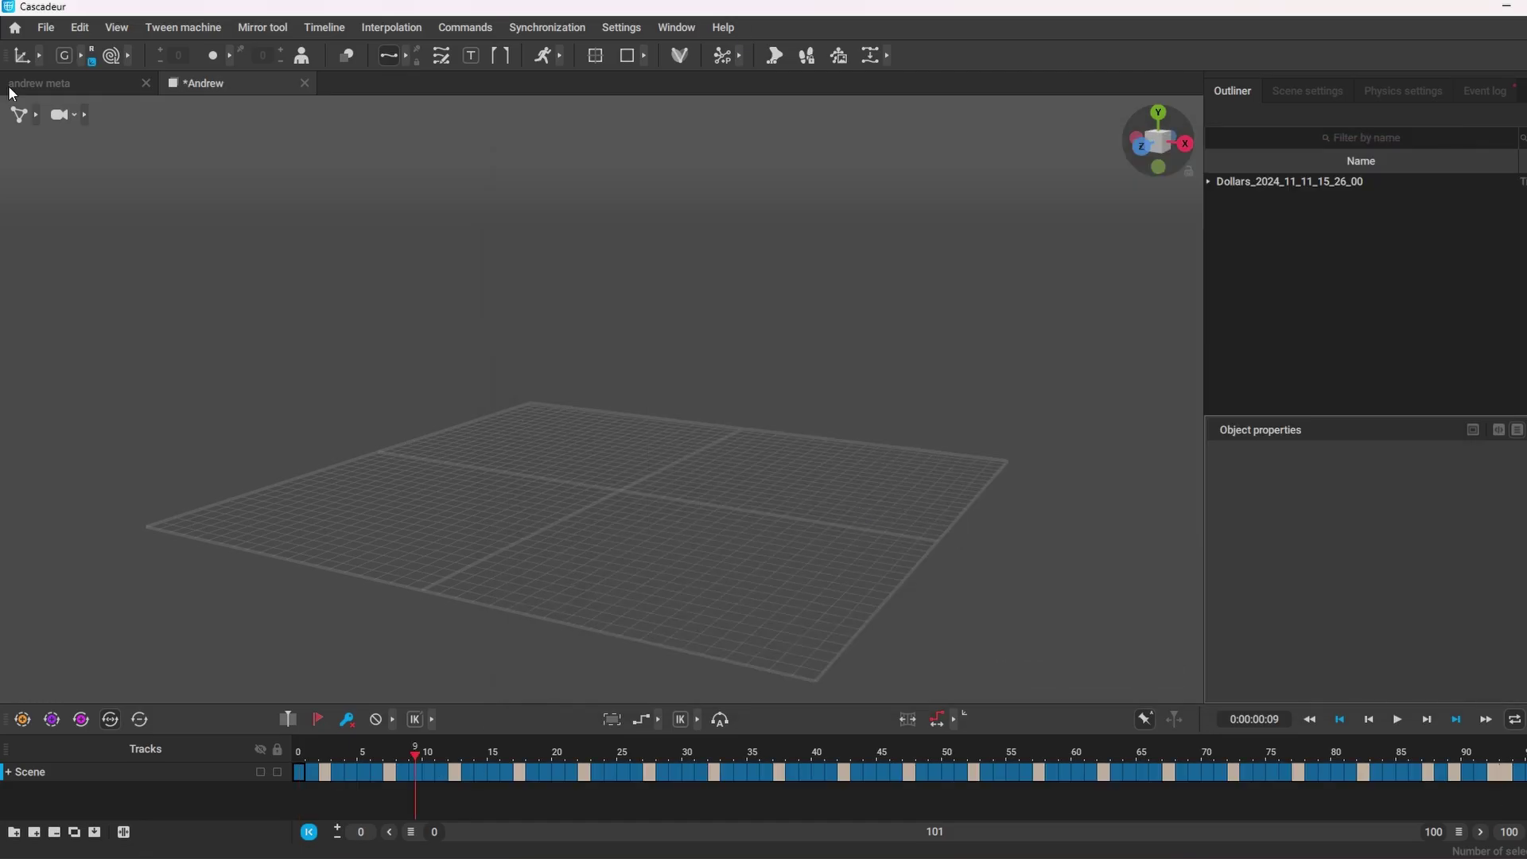
{"action": "left_click", "coordinate": [305, 83]}
{"action": "left_click", "coordinate": [884, 495]}
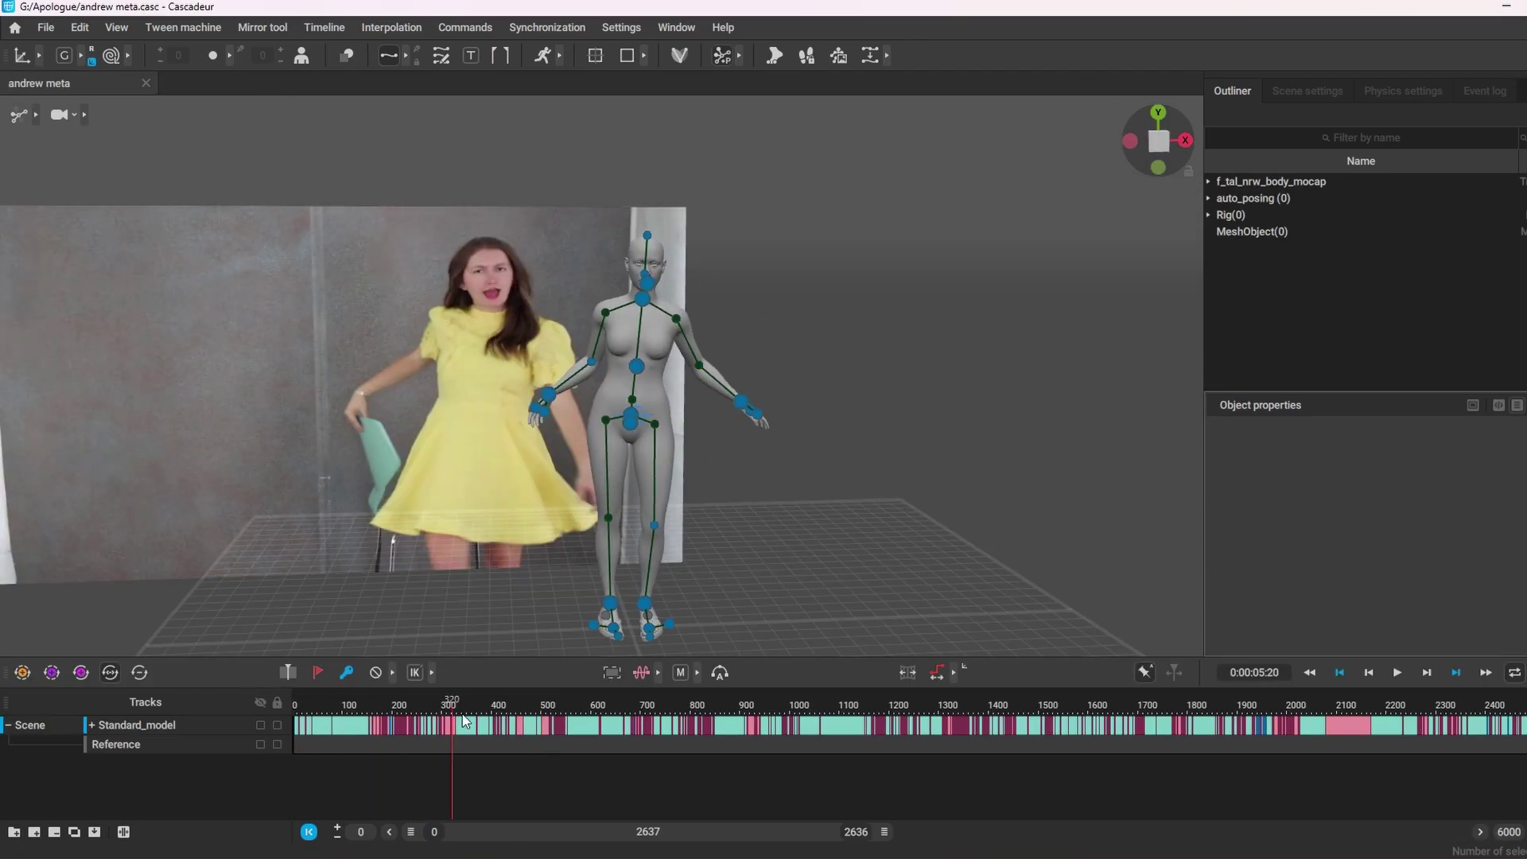
- Step through the opening keyframes of the Standard_model track, comparing the character's pose with the reference video
{"action": "scroll", "coordinate": [637, 504], "scroll_direction": "up", "scroll_amount": 5}
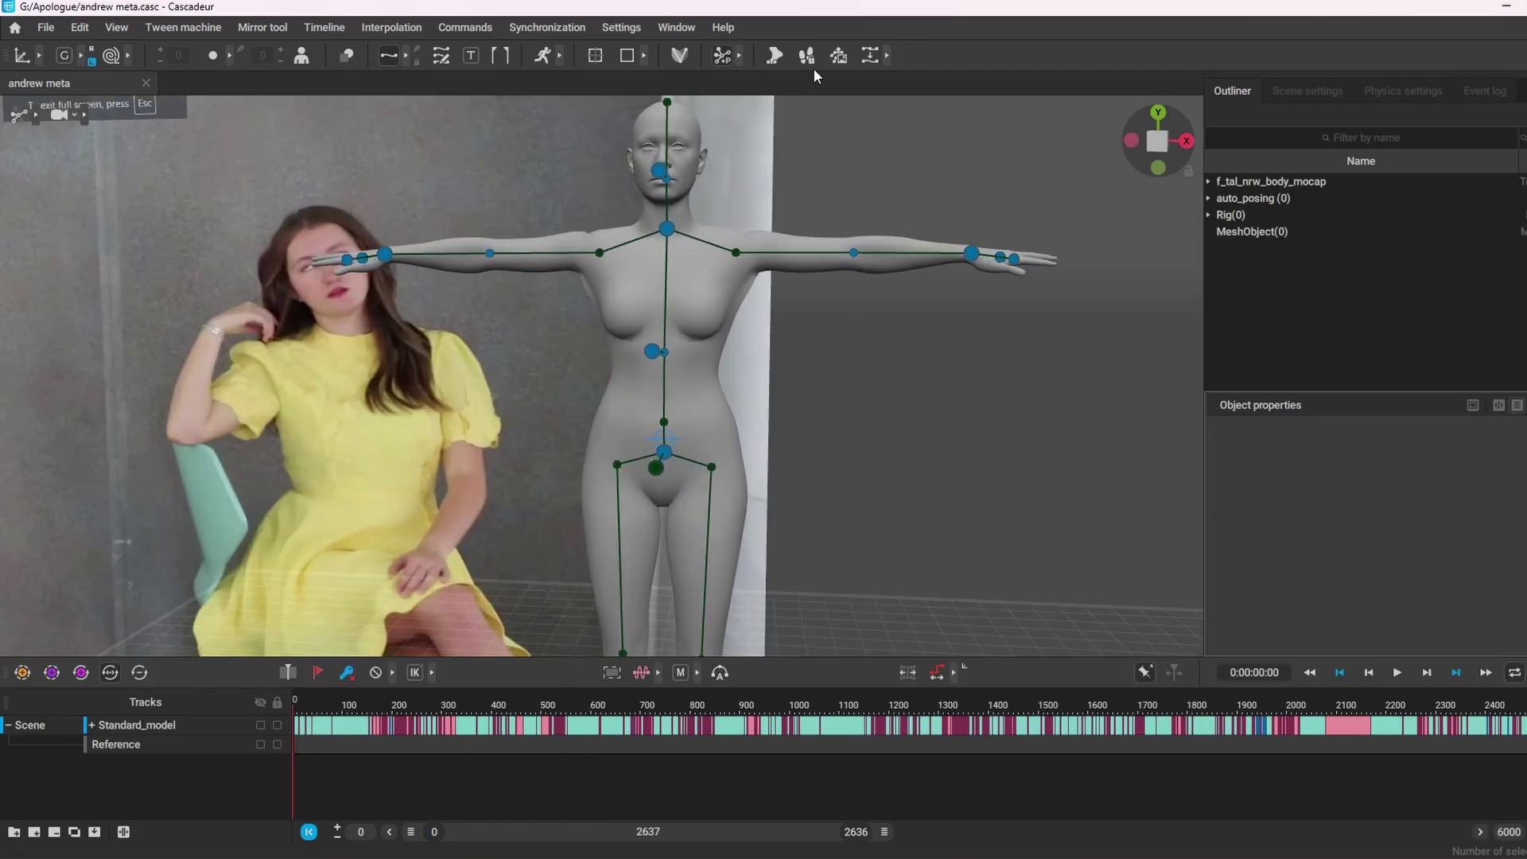
{"action": "left_click_drag", "start_coordinate": [342, 700], "coordinate": [311, 700]}
{"action": "scroll", "coordinate": [443, 827], "scroll_direction": "up", "scroll_amount": 5}
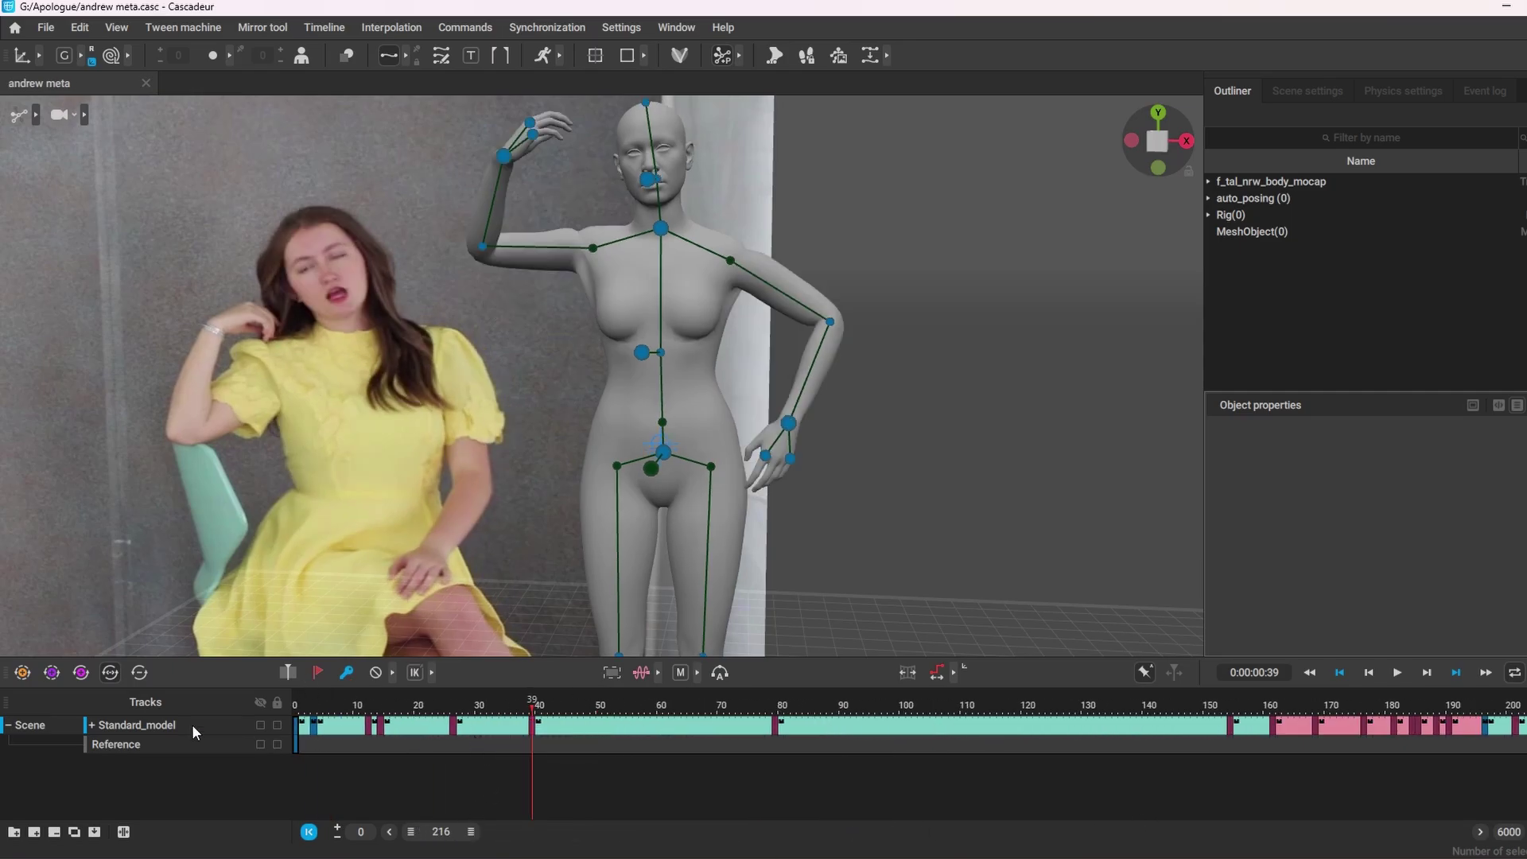
{"action": "left_click", "coordinate": [373, 728]}
{"action": "left_click", "coordinate": [301, 731]}
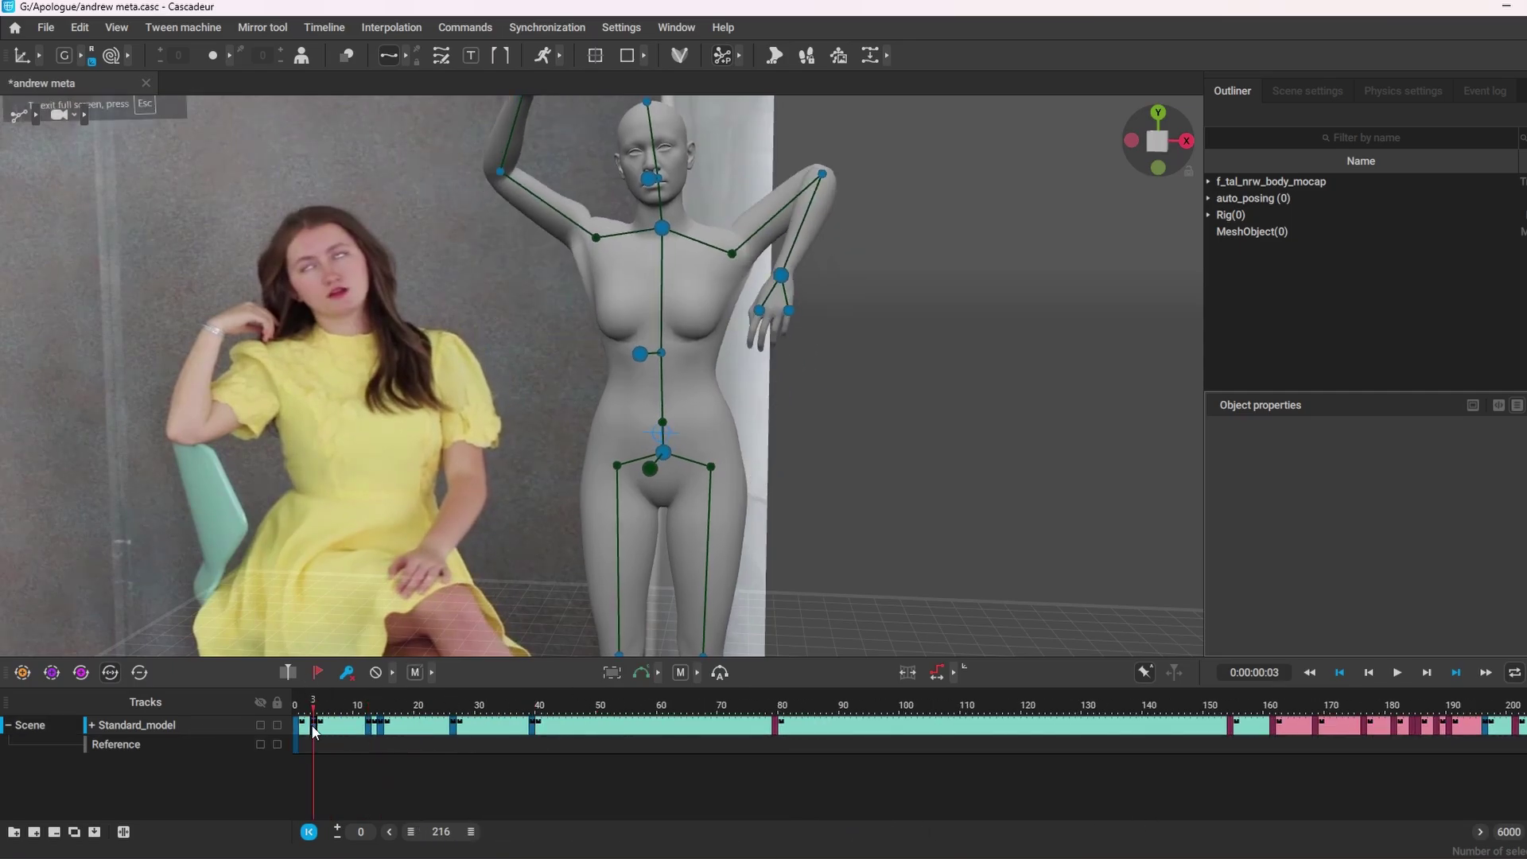
{"action": "left_click", "coordinate": [624, 728]}
{"action": "left_click", "coordinate": [775, 726]}
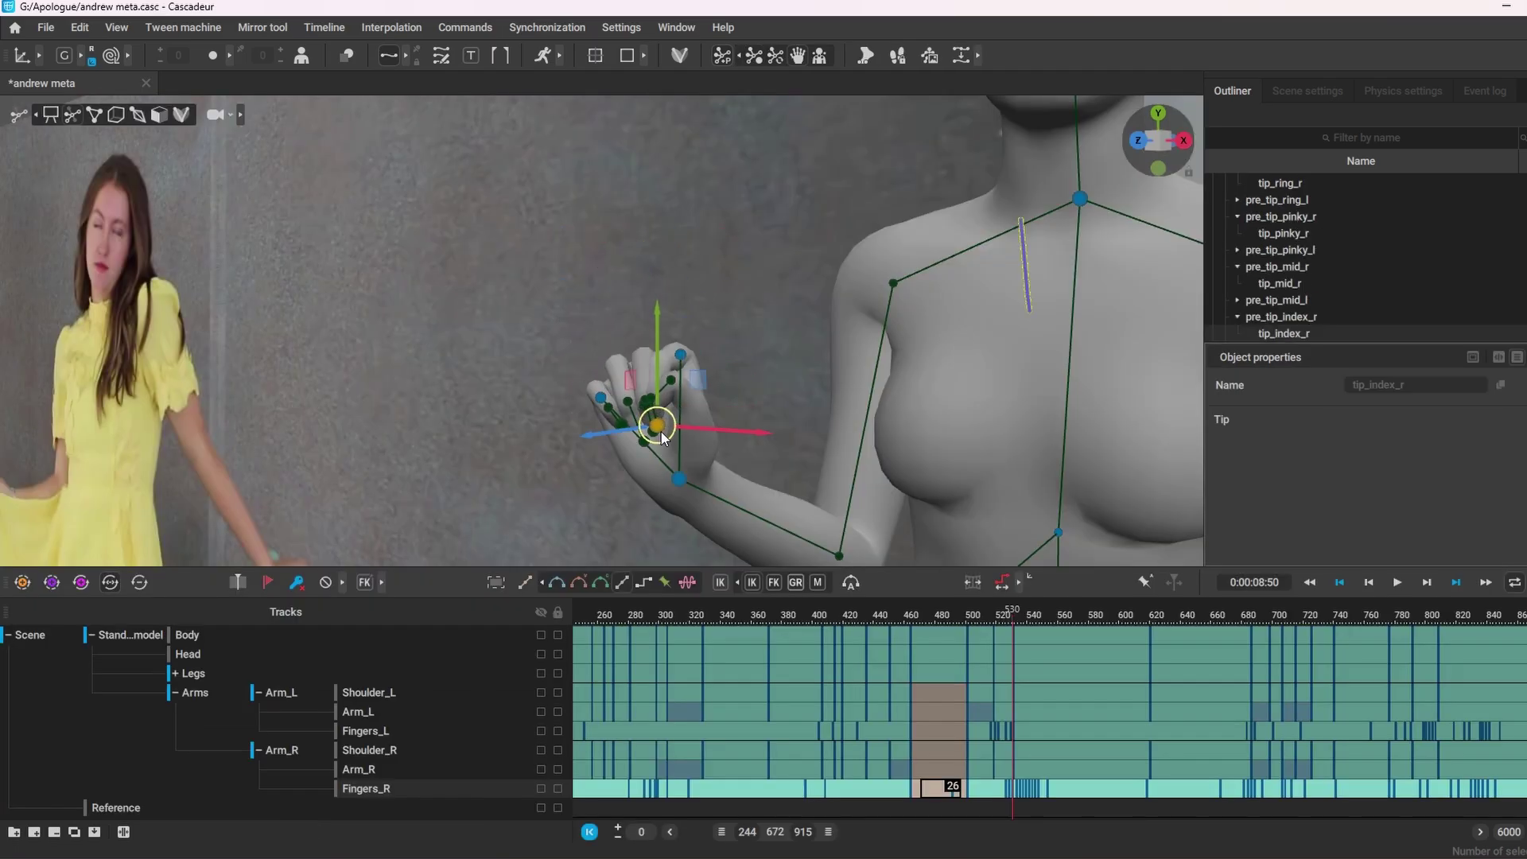
- Adjust the left-hand finger pose at frame 530 on the Fingers_L track, working from the left index and pinky fingertips
{"action": "right_click_drag", "start_coordinate": [661, 432], "coordinate": [1052, 421]}
{"action": "scroll", "coordinate": [698, 408], "scroll_direction": "up", "scroll_amount": 3}
{"action": "right_click_drag", "start_coordinate": [698, 408], "coordinate": [795, 375]}
{"action": "left_click", "coordinate": [707, 347]}
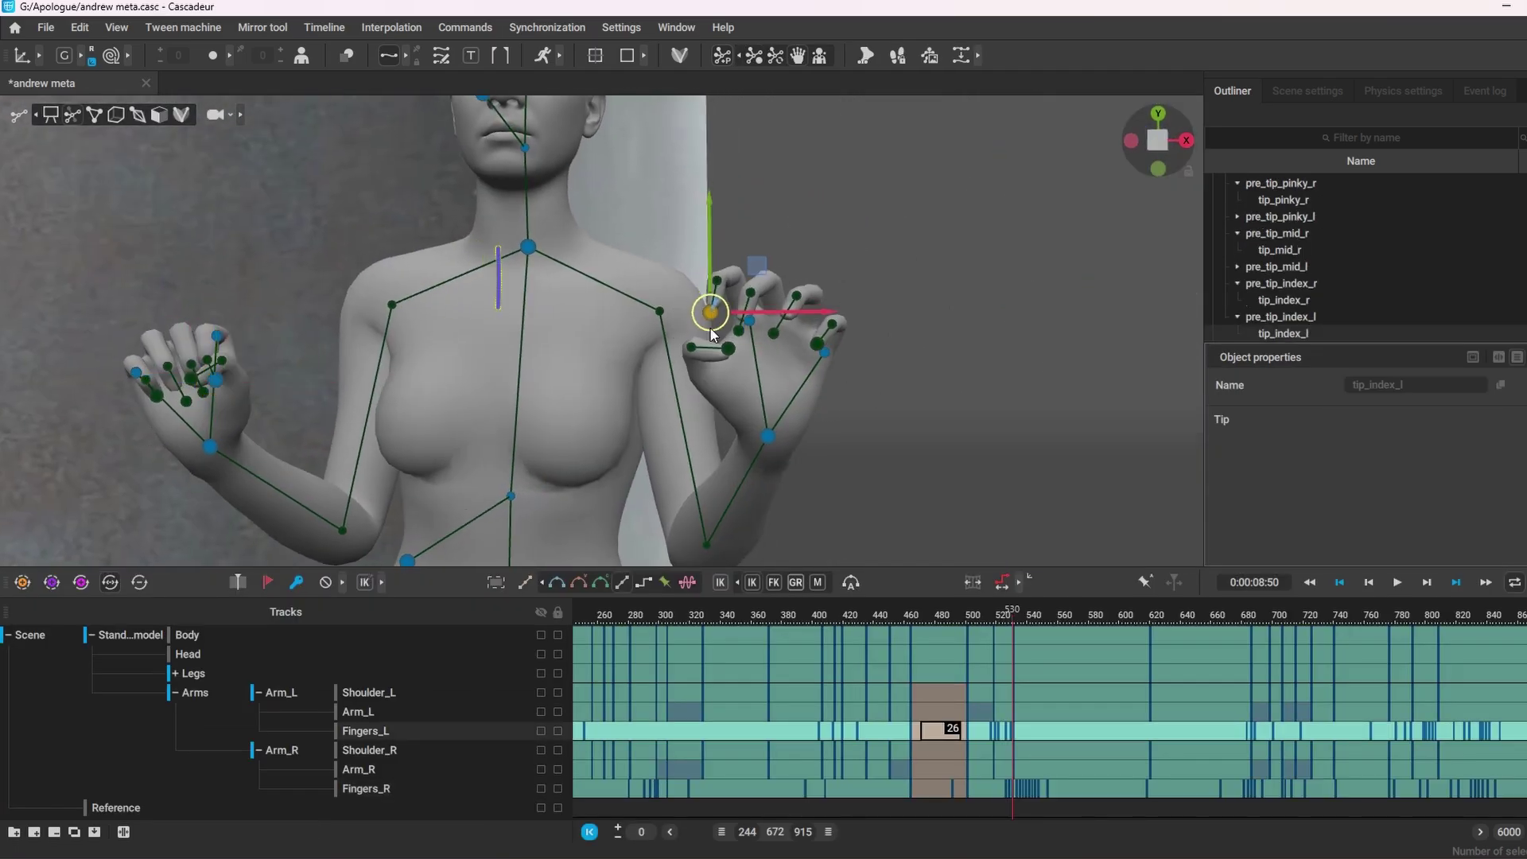
{"action": "scroll", "coordinate": [756, 828], "scroll_direction": "up", "scroll_amount": 5}
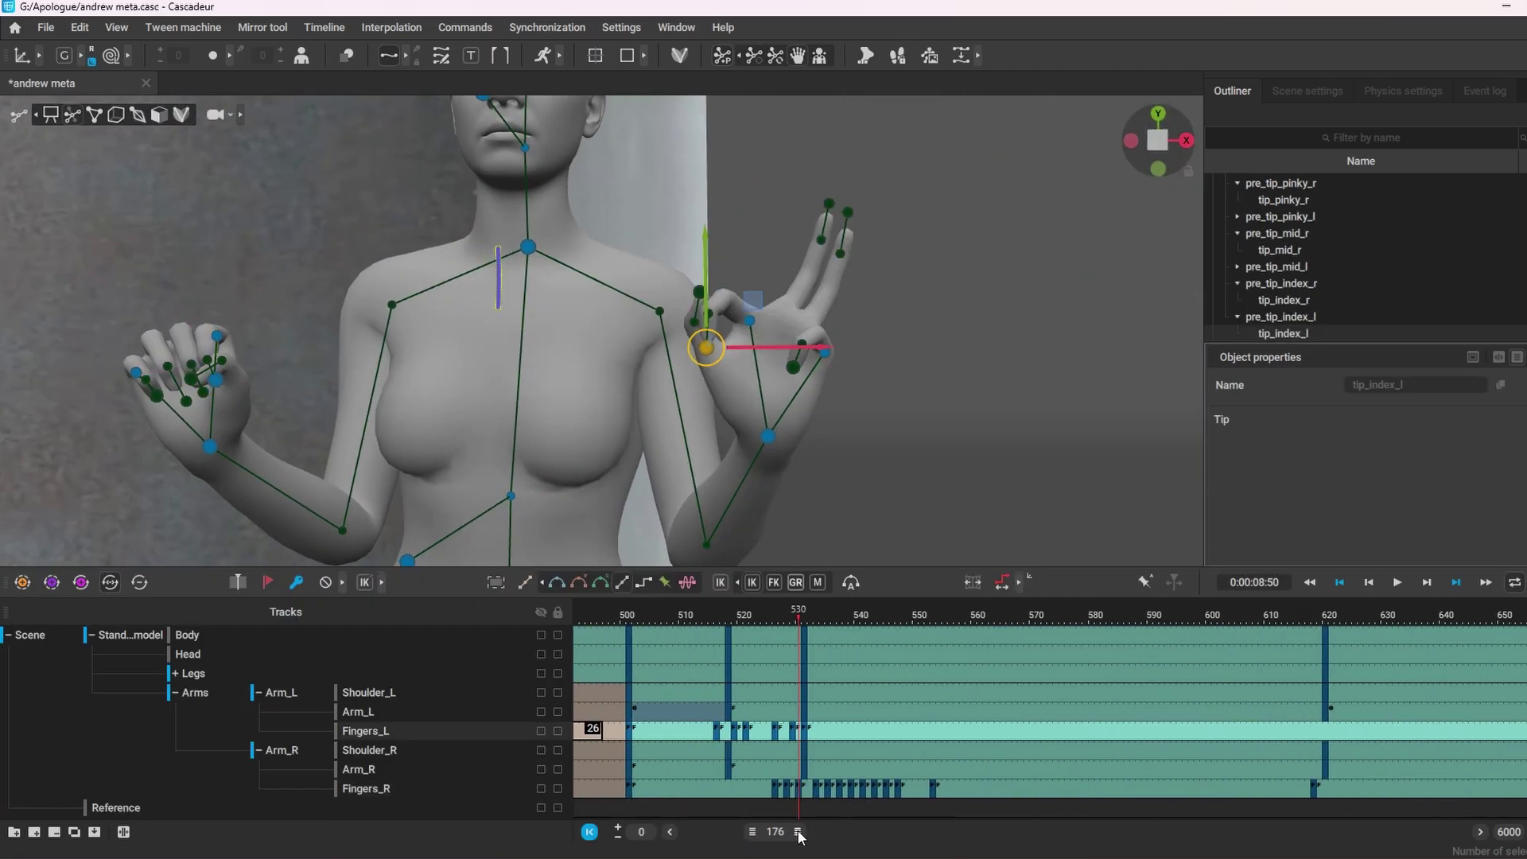
{"action": "left_click", "coordinate": [856, 730]}
{"action": "left_click", "coordinate": [862, 733]}
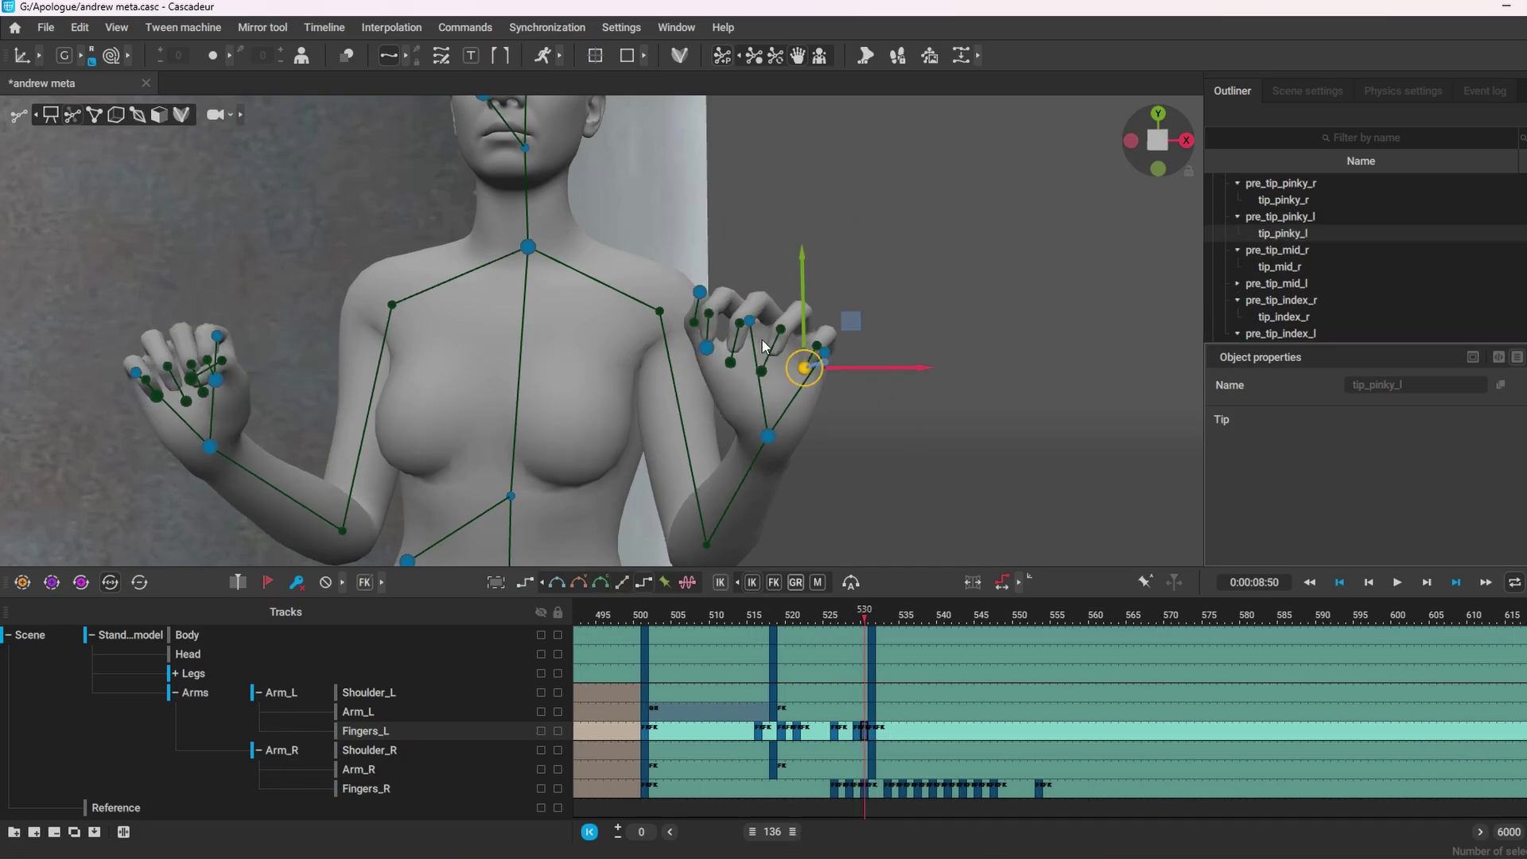
{"action": "right_click_drag", "start_coordinate": [917, 517], "coordinate": [721, 420]}
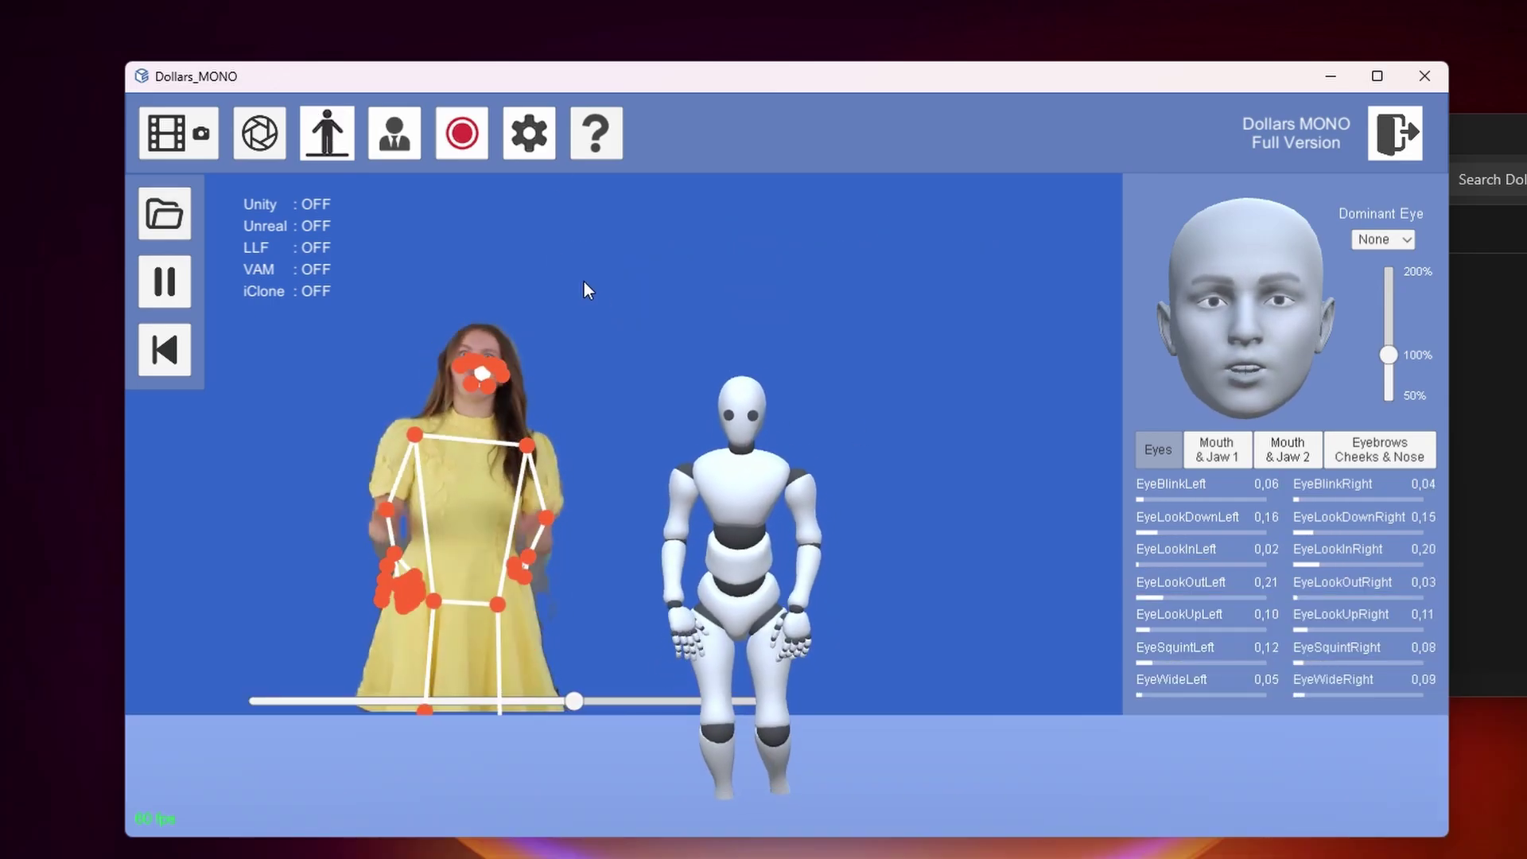
- Switch to Dollars MONO and change the body capture mode
{"action": "left_click", "coordinate": [336, 143]}
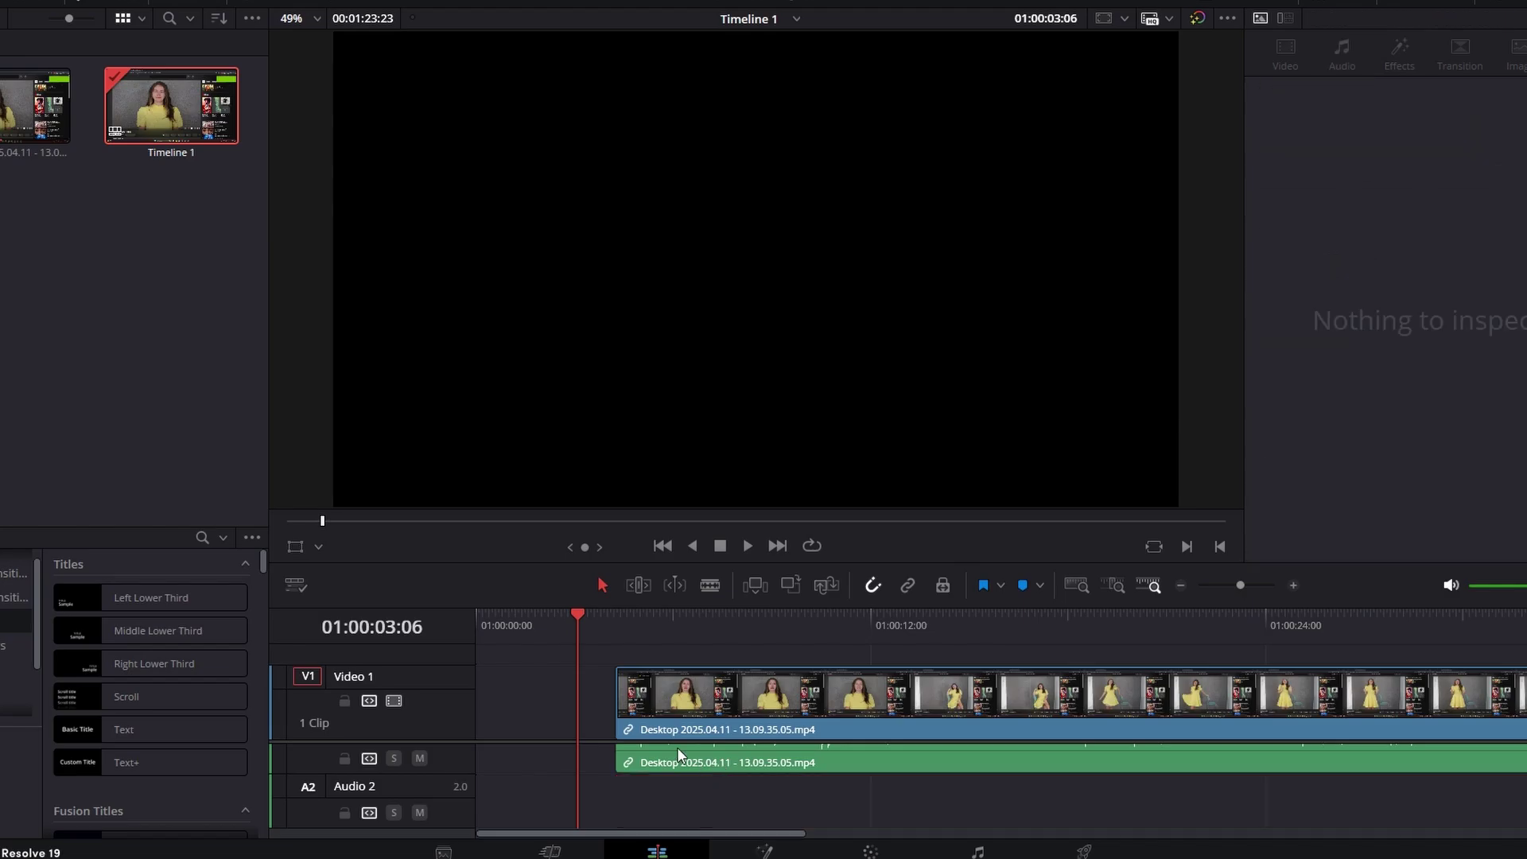
- Switch to DaVinci Resolve, move the linked video and audio clip to the start of Timeline 1, and play it back
{"action": "left_click_drag", "start_coordinate": [546, 649], "coordinate": [756, 803]}
{"action": "left_click_drag", "start_coordinate": [737, 722], "coordinate": [582, 722]}
{"action": "key", "text": "Home"}
{"action": "key", "text": "space"}
{"action": "left_click", "coordinate": [679, 624]}
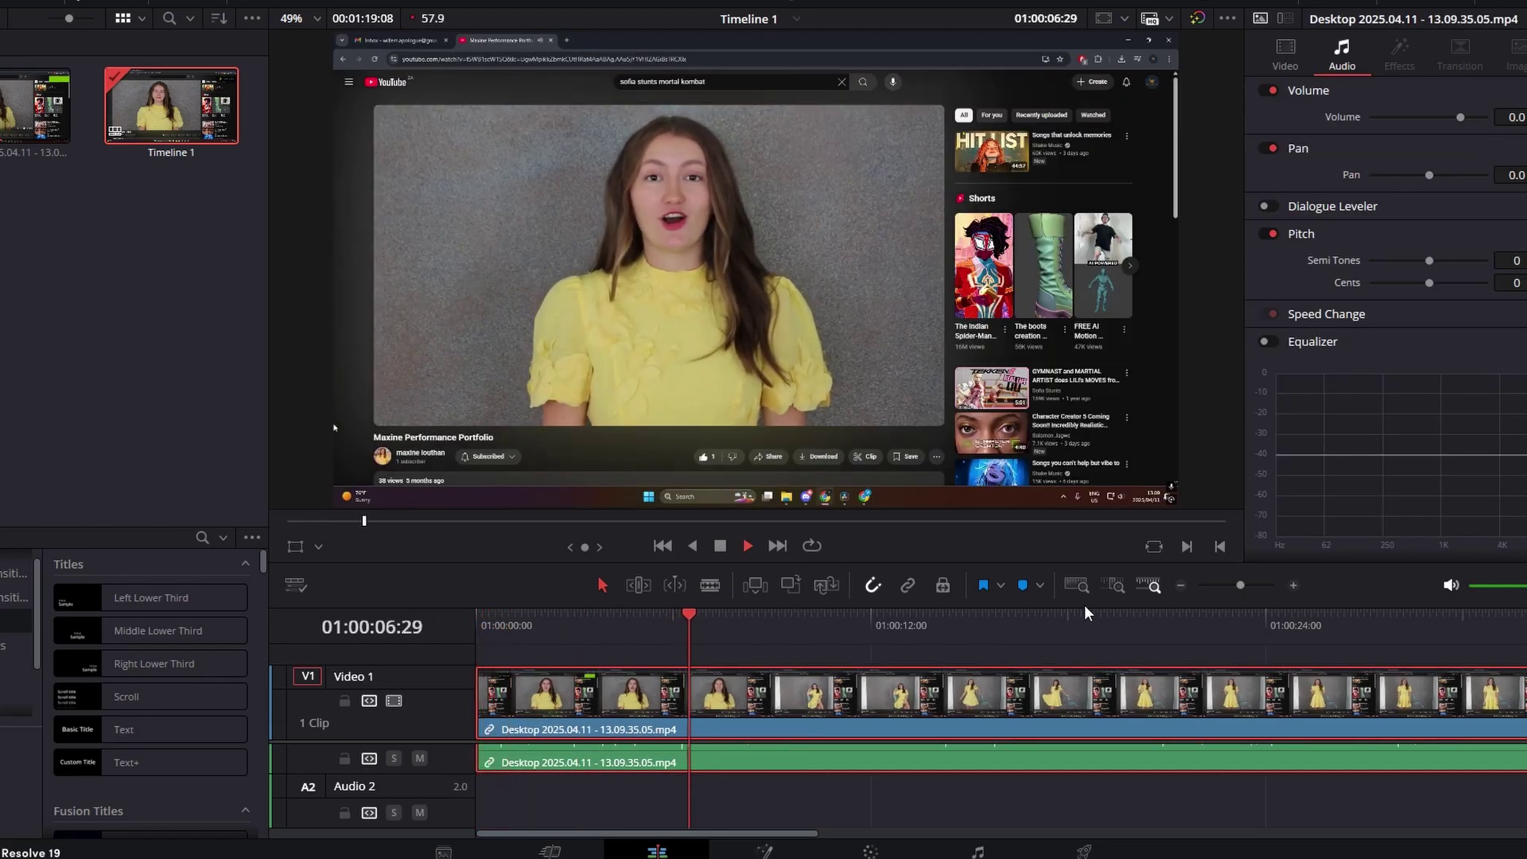
{"action": "left_click", "coordinate": [1180, 585]}
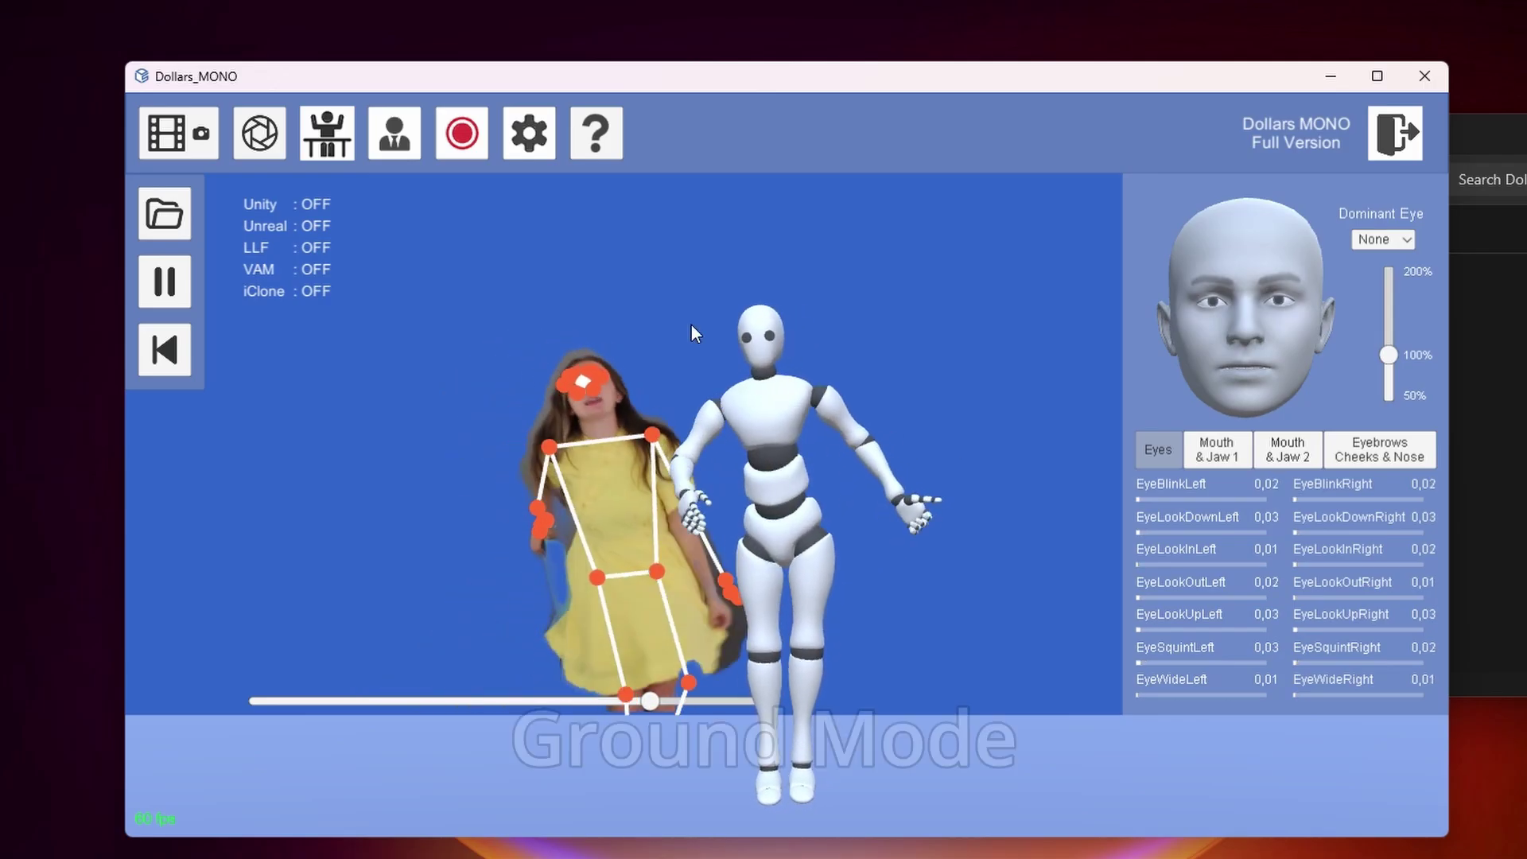
- Switch to Dollars MONO, set the capture to Ground Mode, and jump to an earlier point in the reference video
{"action": "left_click", "coordinate": [343, 131]}
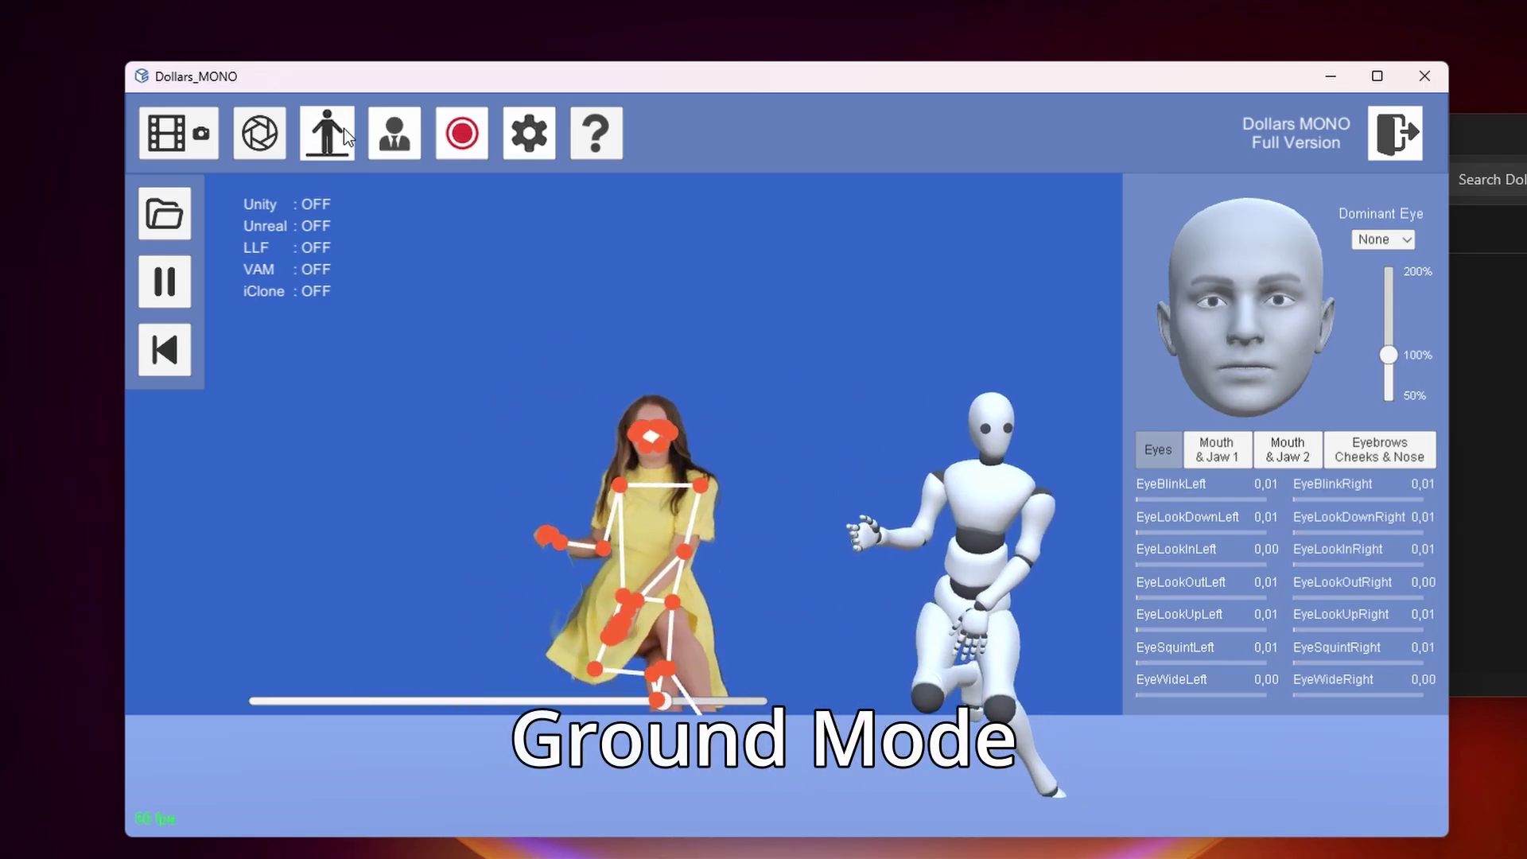
{"action": "left_click", "coordinate": [550, 699]}
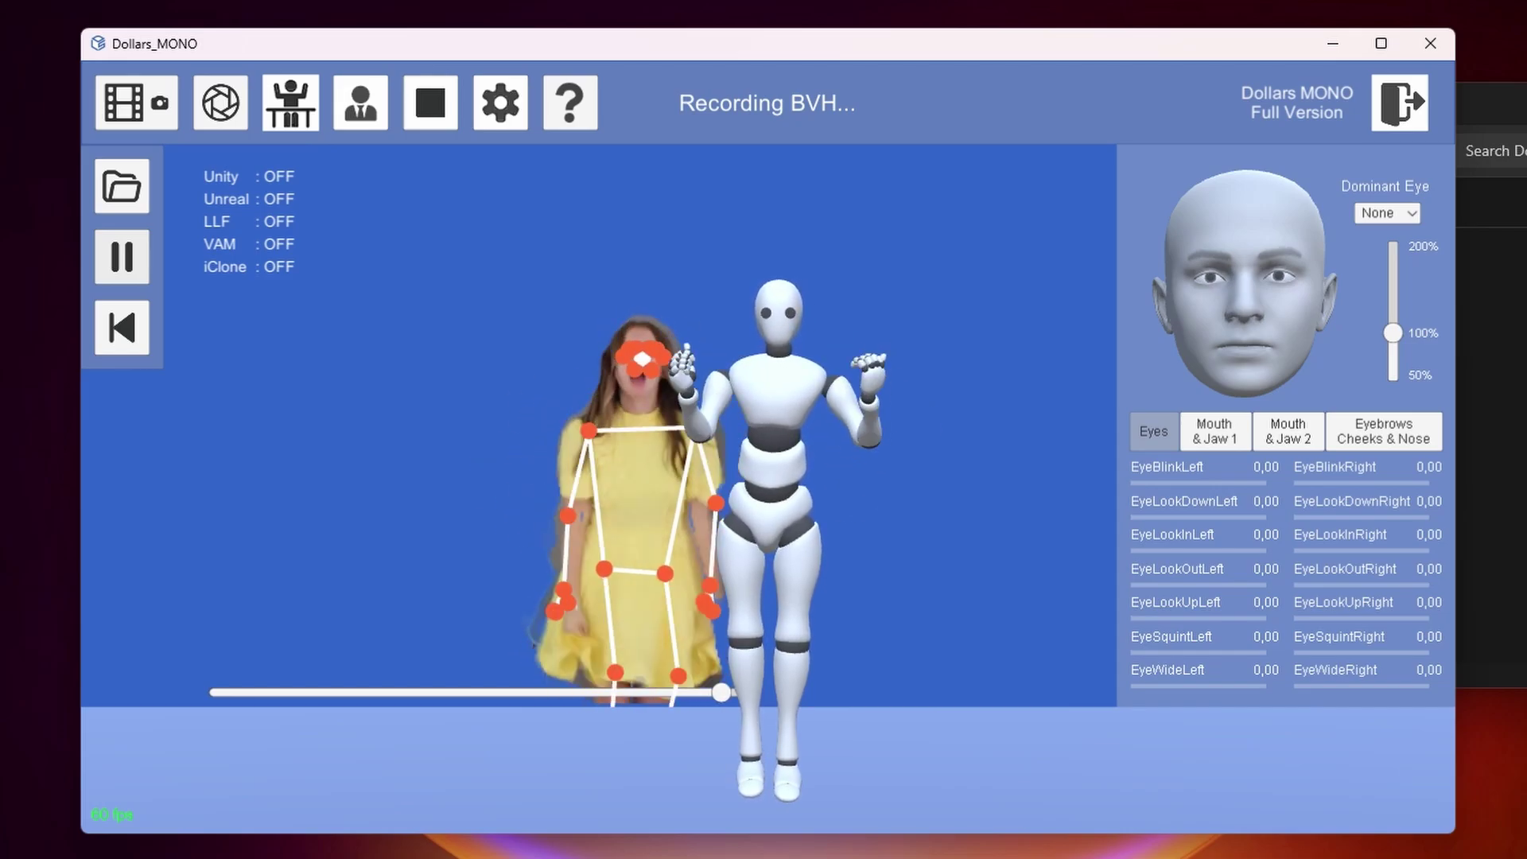
- Stop the BVH recording and pause the reference video
{"action": "left_click", "coordinate": [431, 104]}
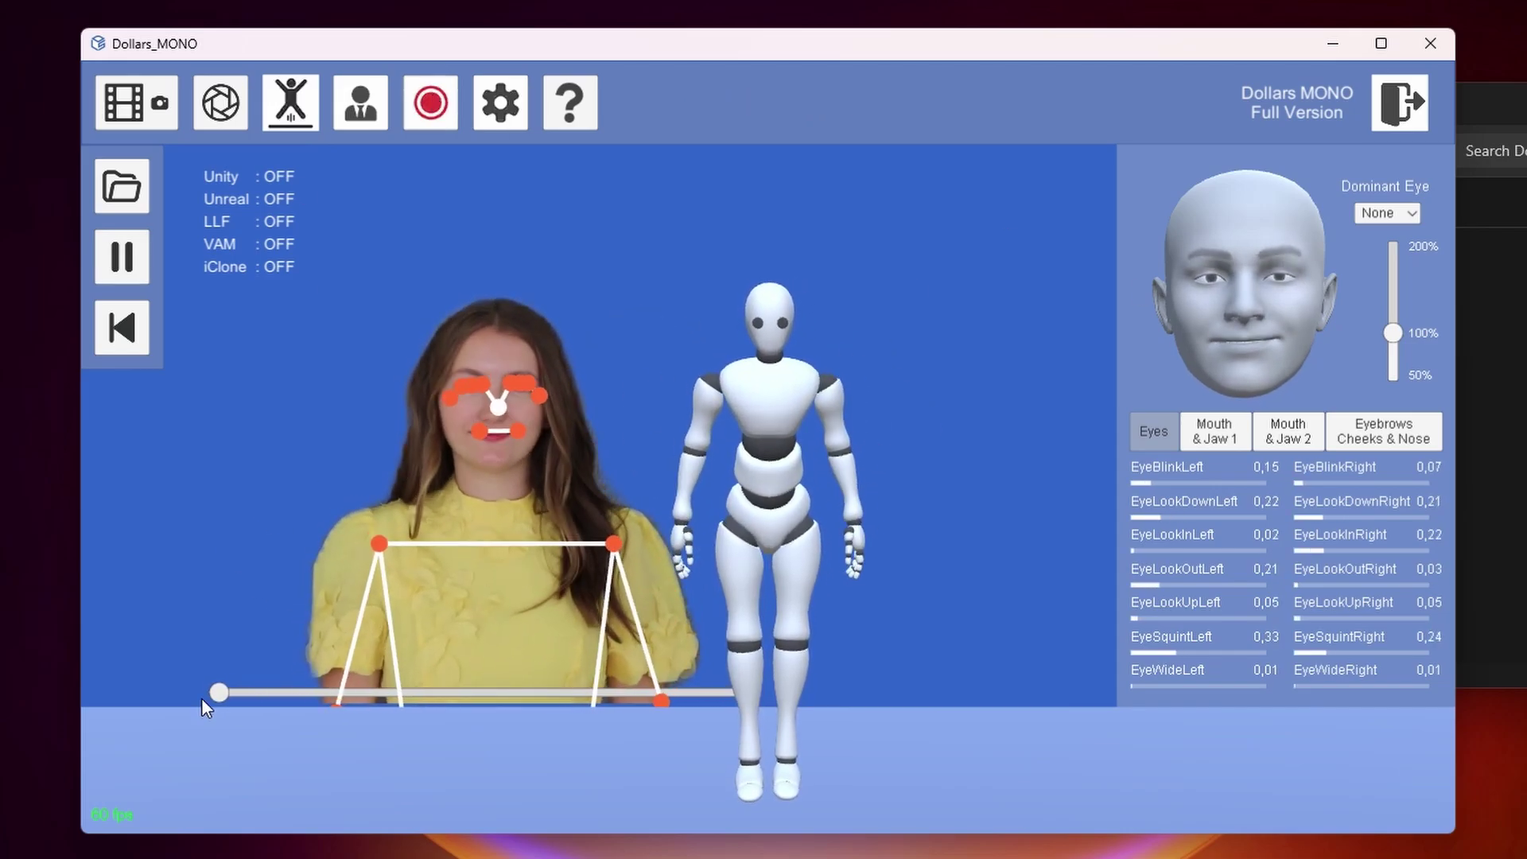
{"action": "left_click", "coordinate": [125, 269]}
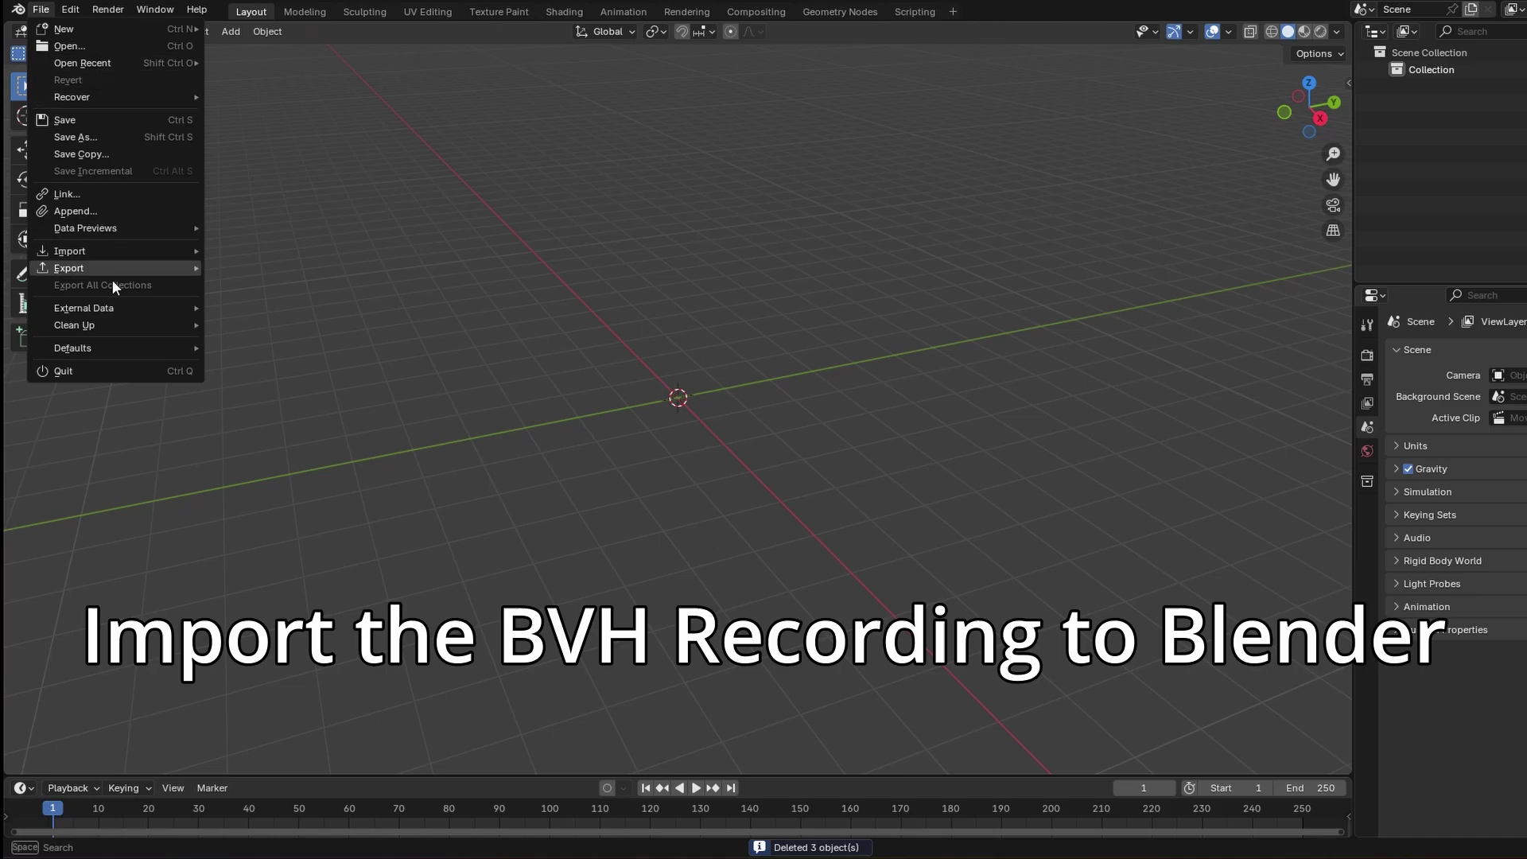
- Switch to Blender and import the recorded motion capture file Dollars_2025_04_25_11_12_02 as BVH
{"action": "mouse_move", "coordinate": [123, 248]}
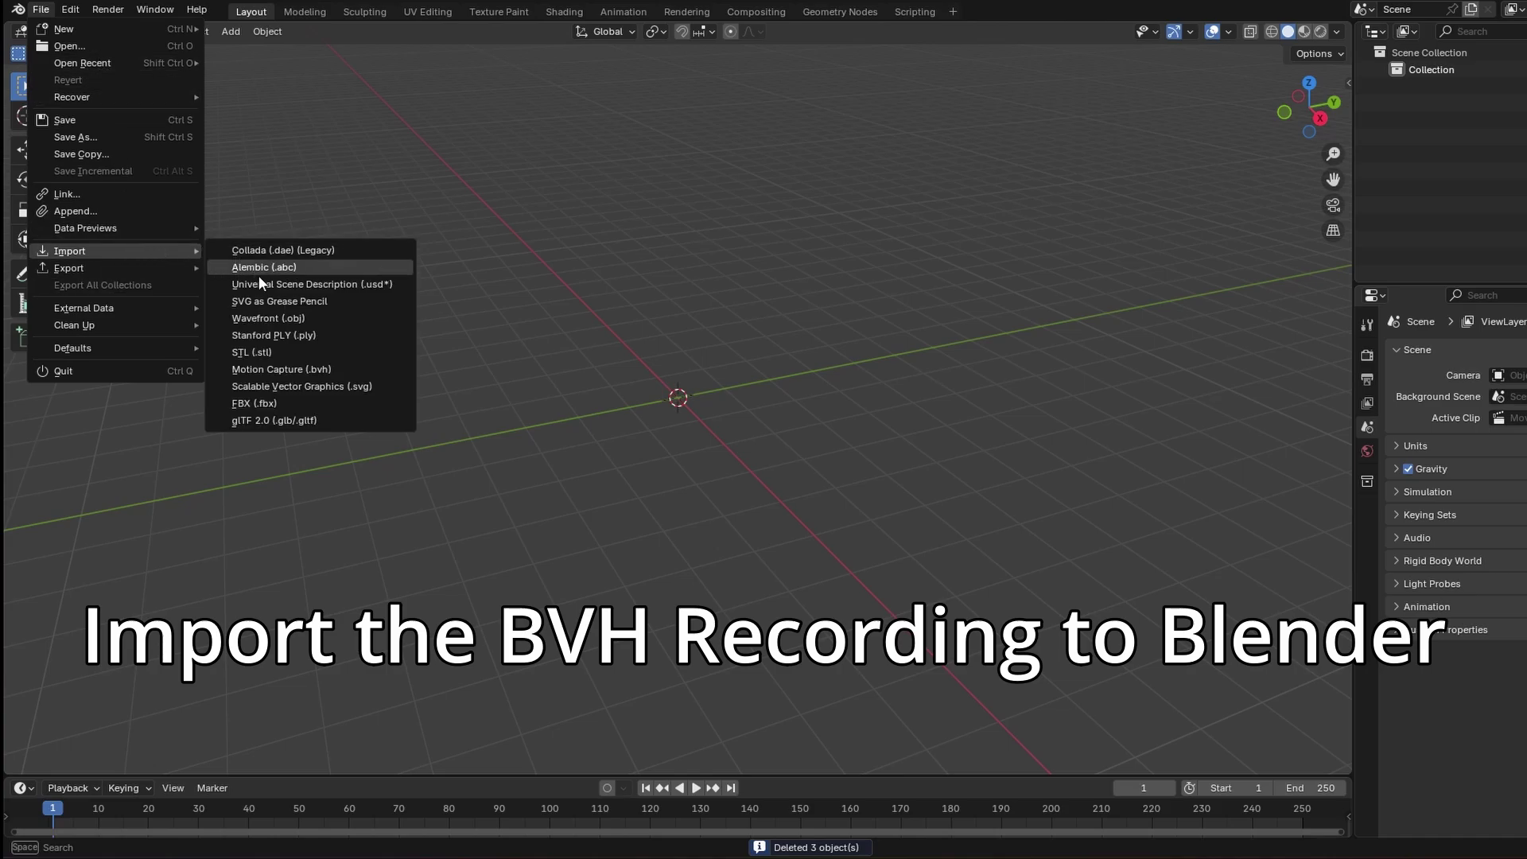
{"action": "left_click", "coordinate": [350, 369]}
{"action": "left_click", "coordinate": [461, 633]}
{"action": "left_click", "coordinate": [683, 294]}
{"action": "left_click", "coordinate": [1084, 665]}
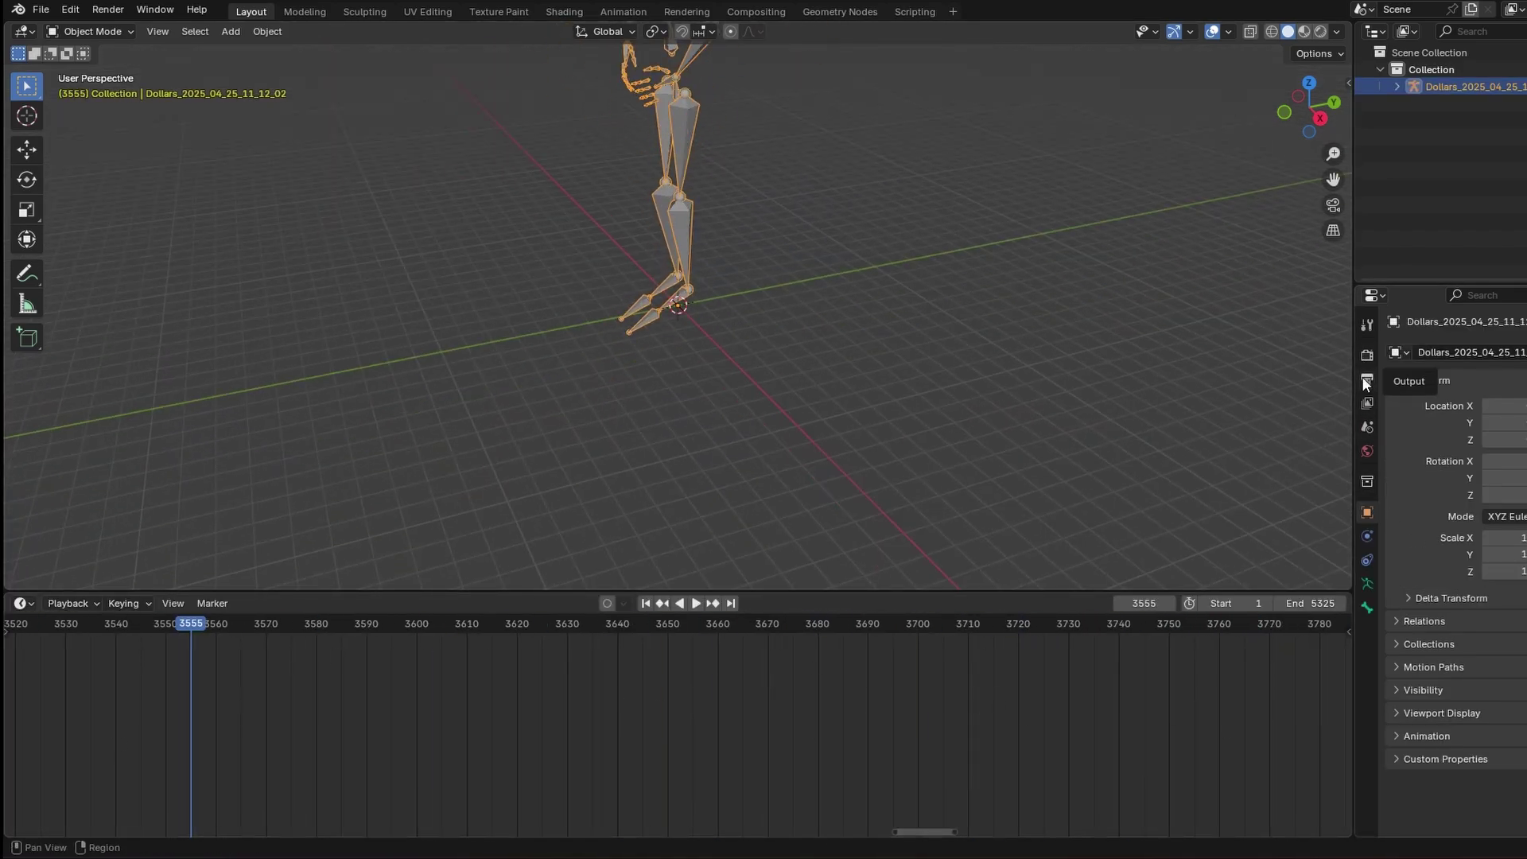
- Show the scene's output properties and open the FBX export for the imported armature, browsing for a destination folder
{"action": "left_click", "coordinate": [1365, 379]}
{"action": "left_click", "coordinate": [40, 9]}
{"action": "mouse_move", "coordinate": [69, 256]}
{"action": "left_click", "coordinate": [321, 422]}
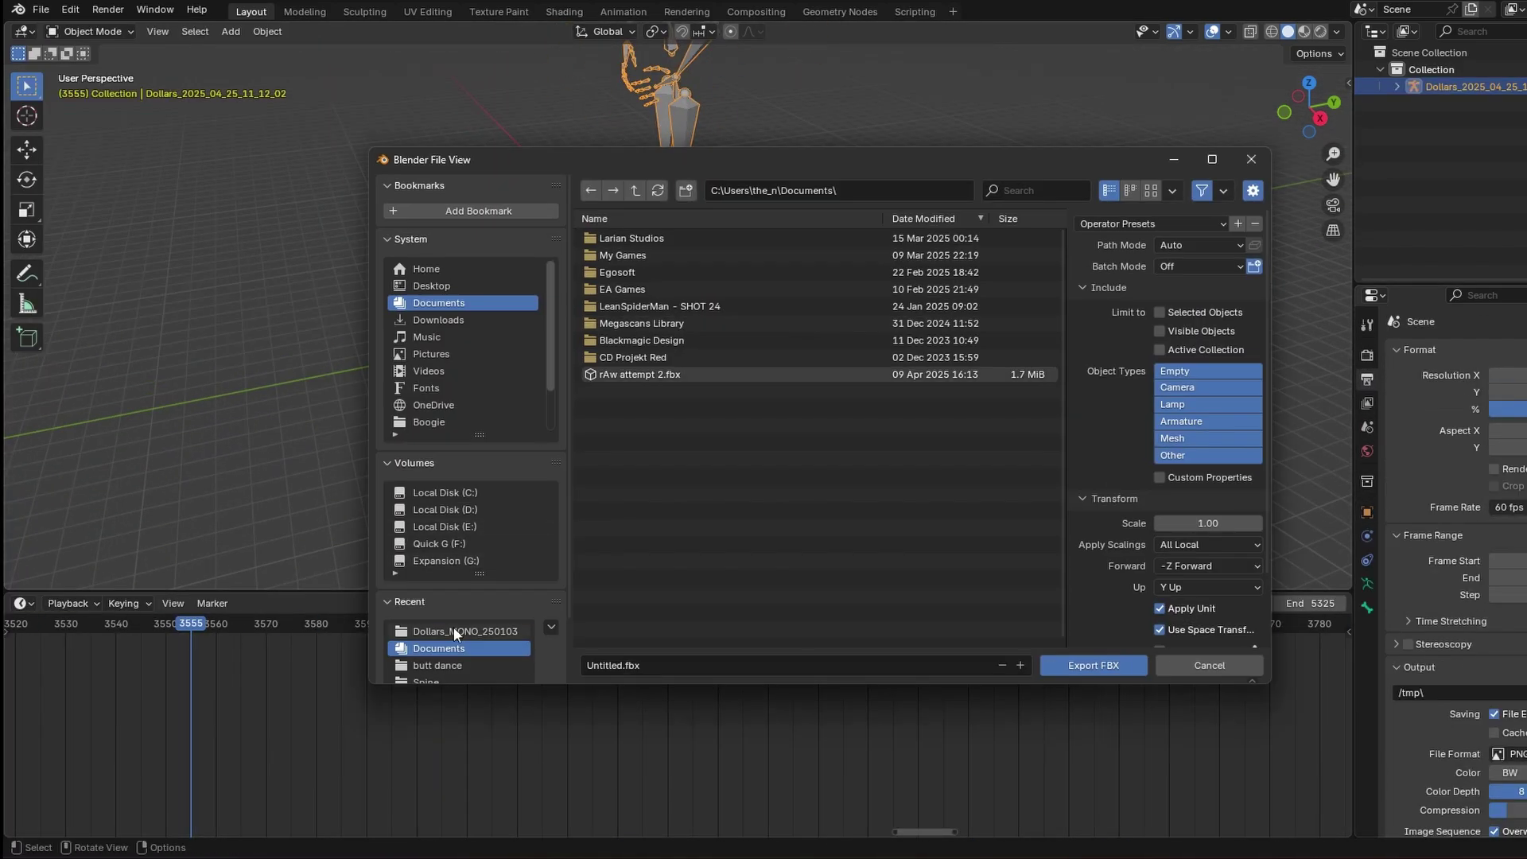
{"action": "left_click", "coordinate": [431, 596]}
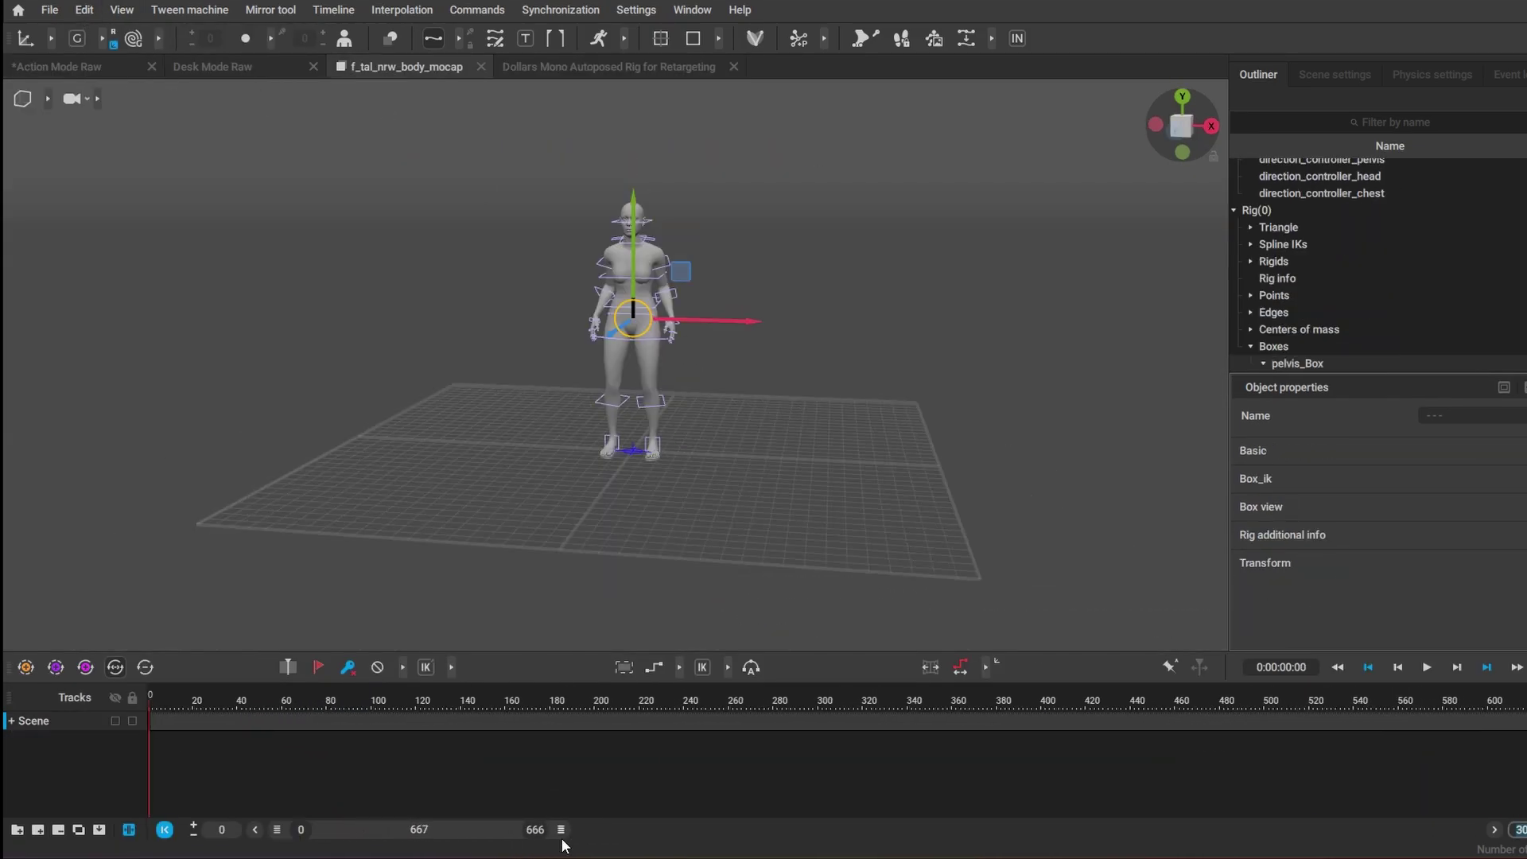
- Paste the copied animation onto the f_tal_nrw_body_mocap character from about frame 12 and scrub through the result
{"action": "left_click", "coordinate": [179, 716]}
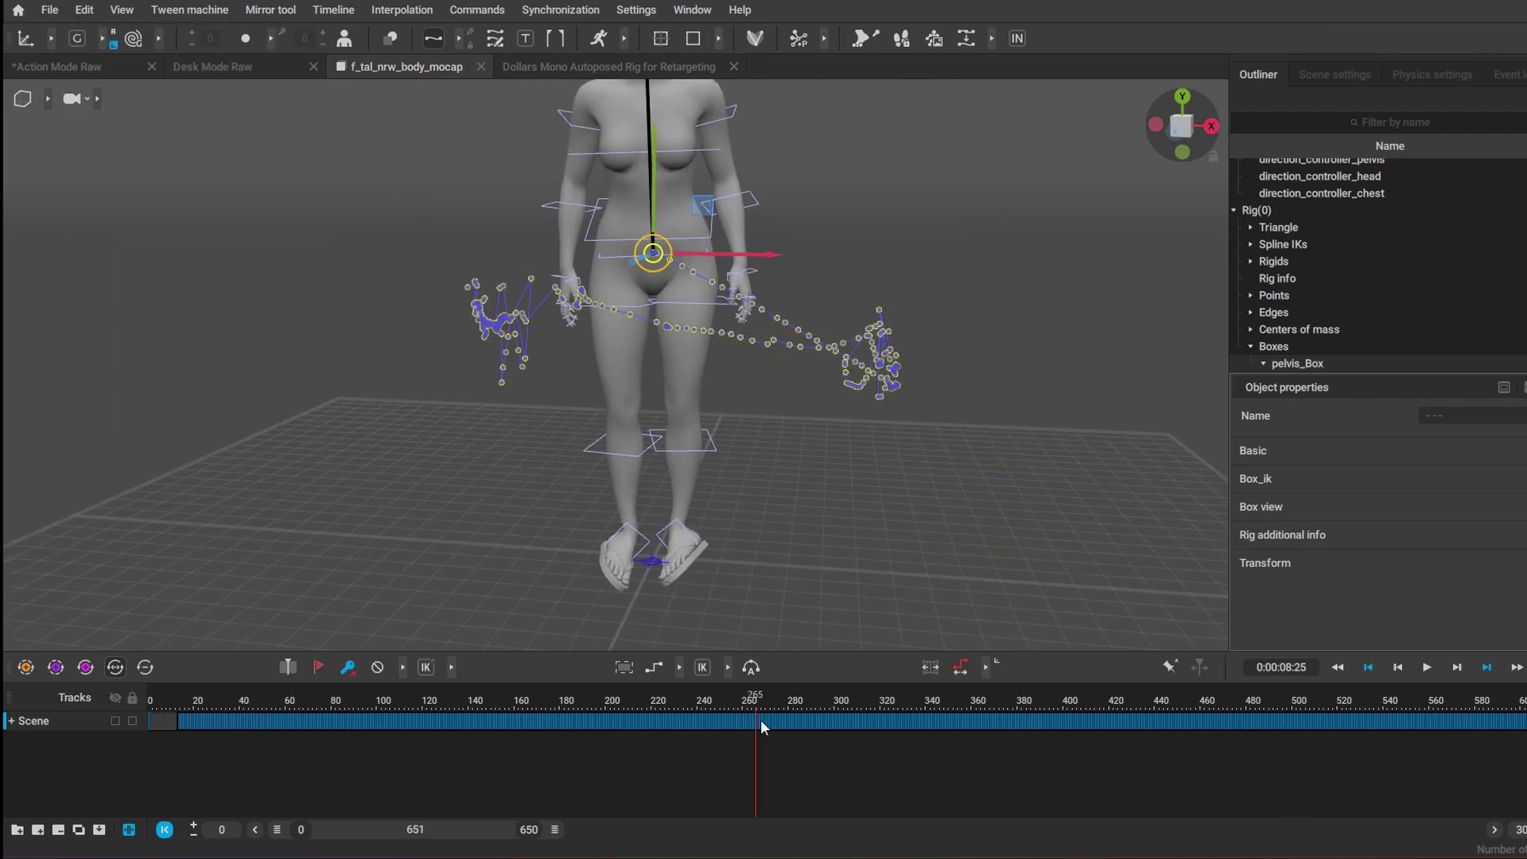
{"action": "left_click_drag", "start_coordinate": [760, 719], "coordinate": [905, 723]}
{"action": "scroll", "coordinate": [455, 447], "scroll_direction": "up", "scroll_amount": 5}
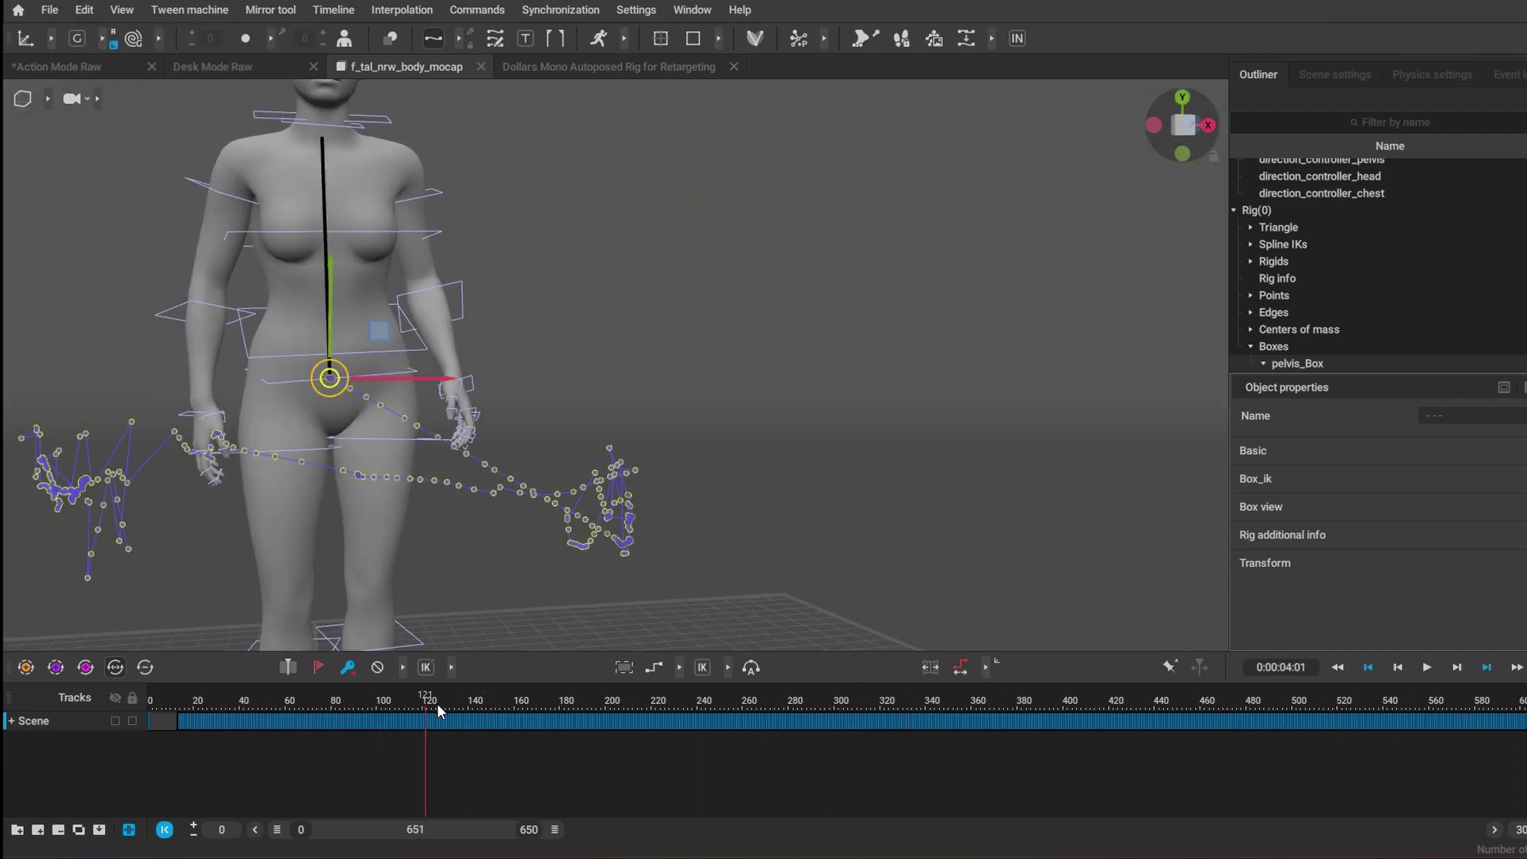
{"action": "left_click_drag", "start_coordinate": [437, 703], "coordinate": [1272, 703]}
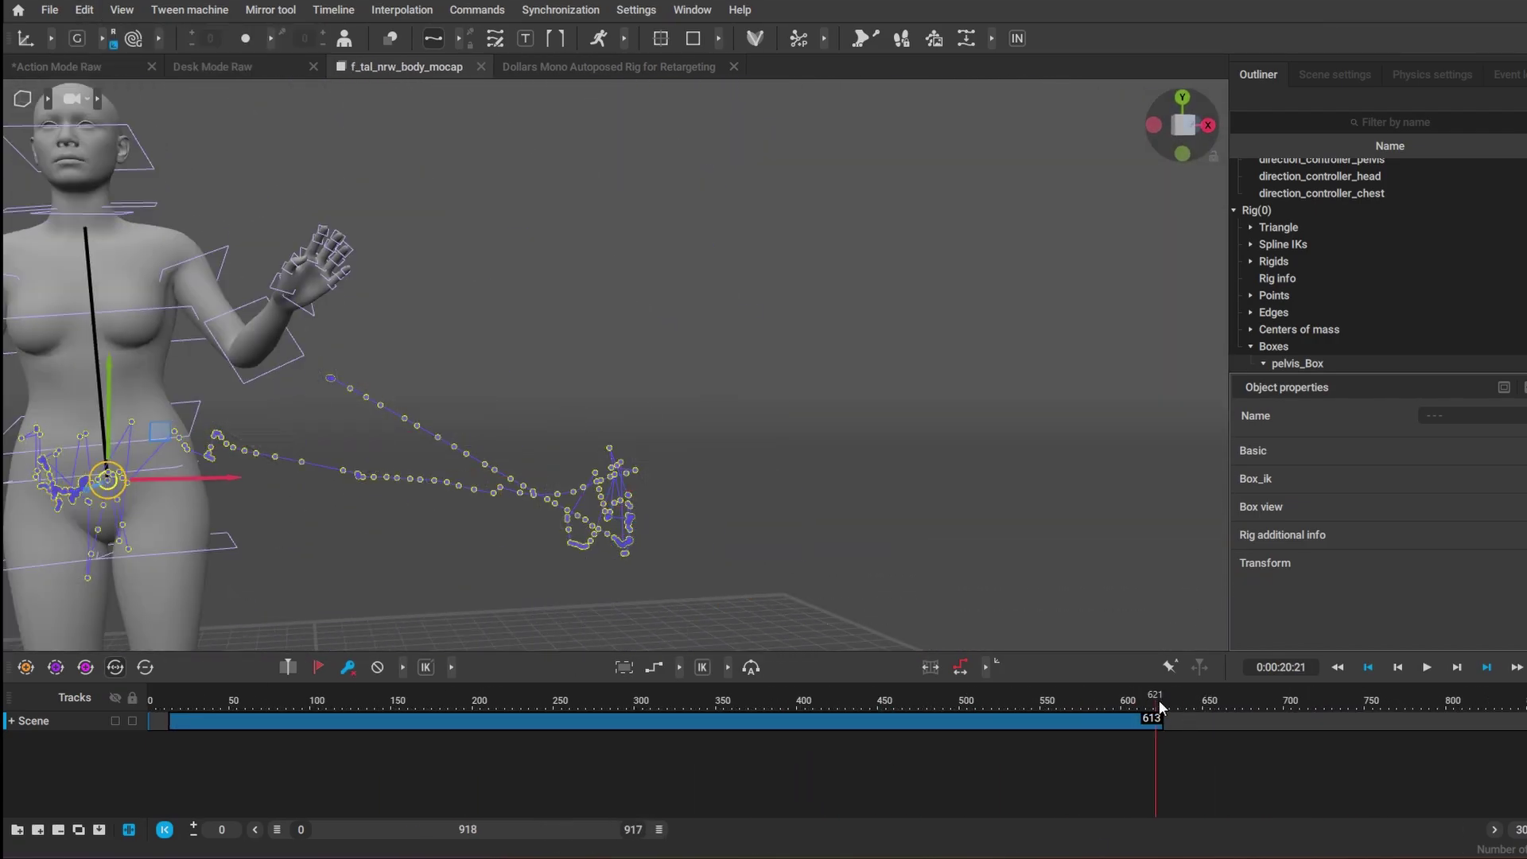
{"action": "left_click_drag", "start_coordinate": [1157, 700], "coordinate": [563, 703]}
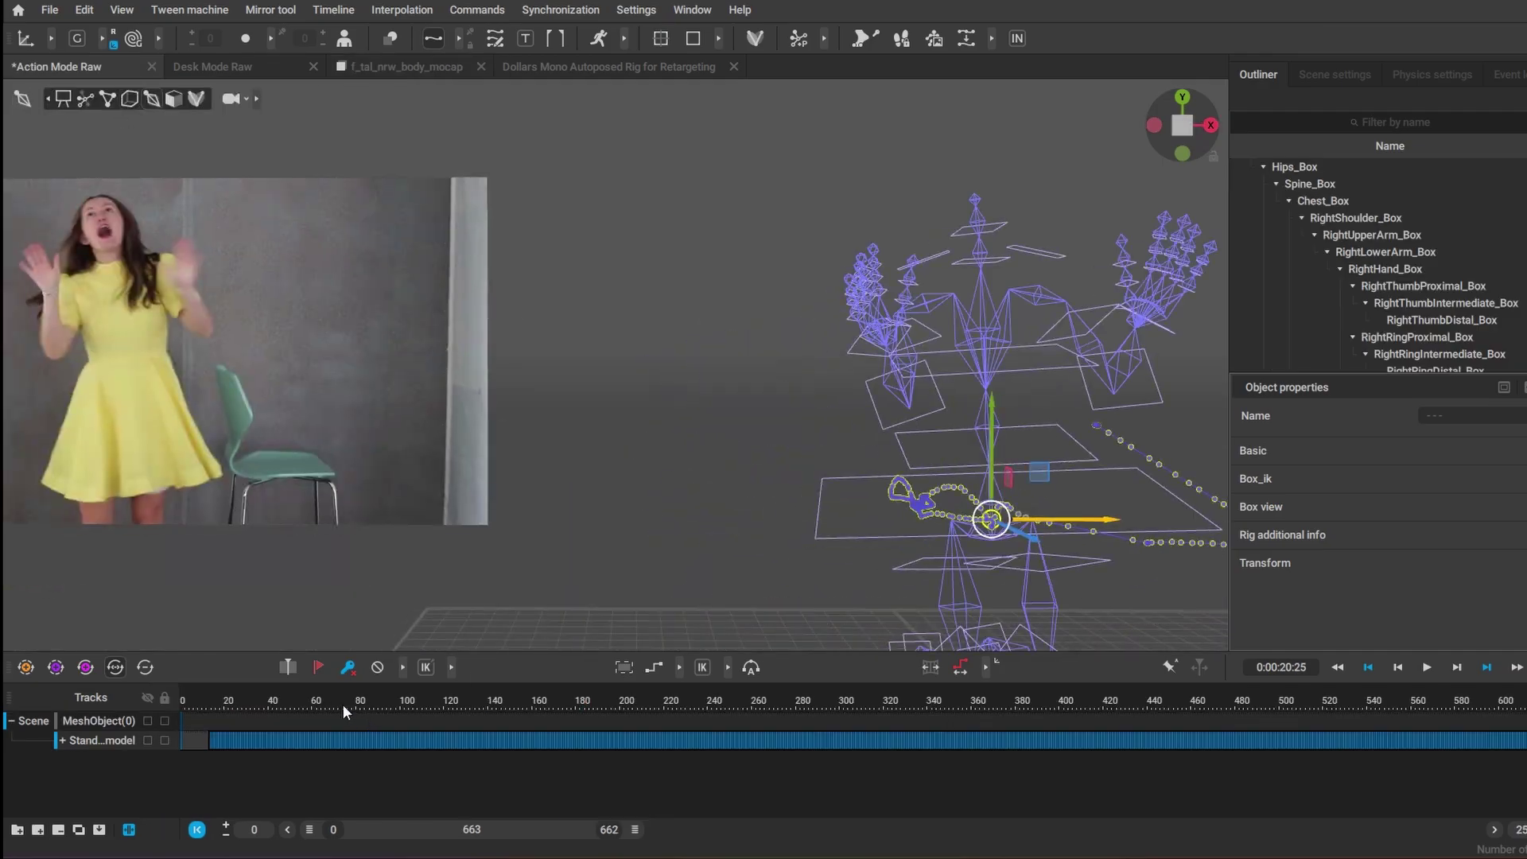
- Select the final 911-frame interval in the Action Mode Raw scene and paste its motion onto the f_tal_nrw_body_mocap character
{"action": "left_click_drag", "start_coordinate": [342, 704], "coordinate": [736, 727]}
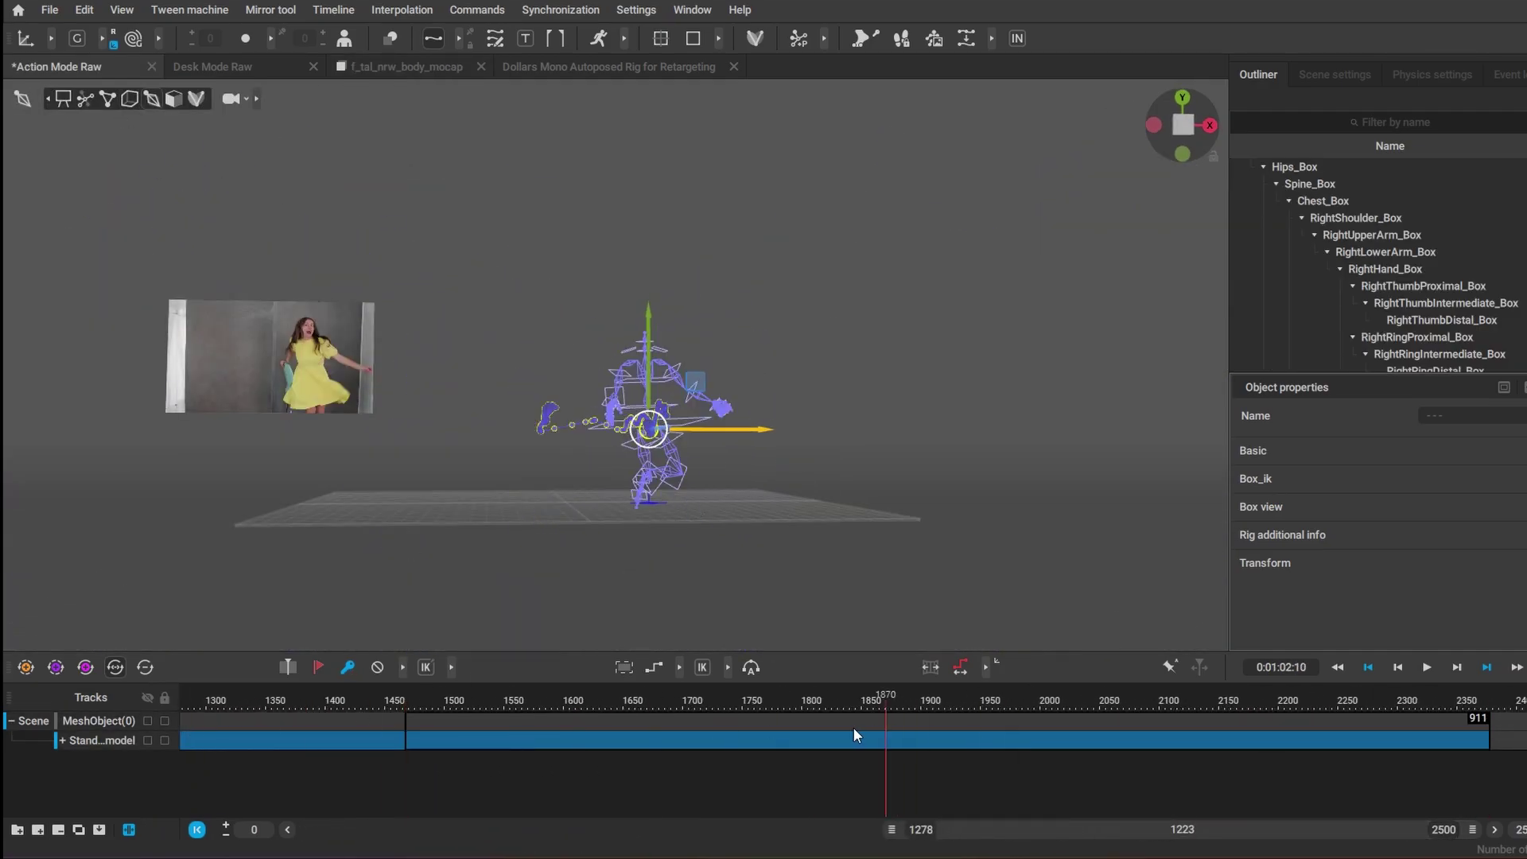
{"action": "left_click_drag", "start_coordinate": [818, 727], "coordinate": [861, 743]}
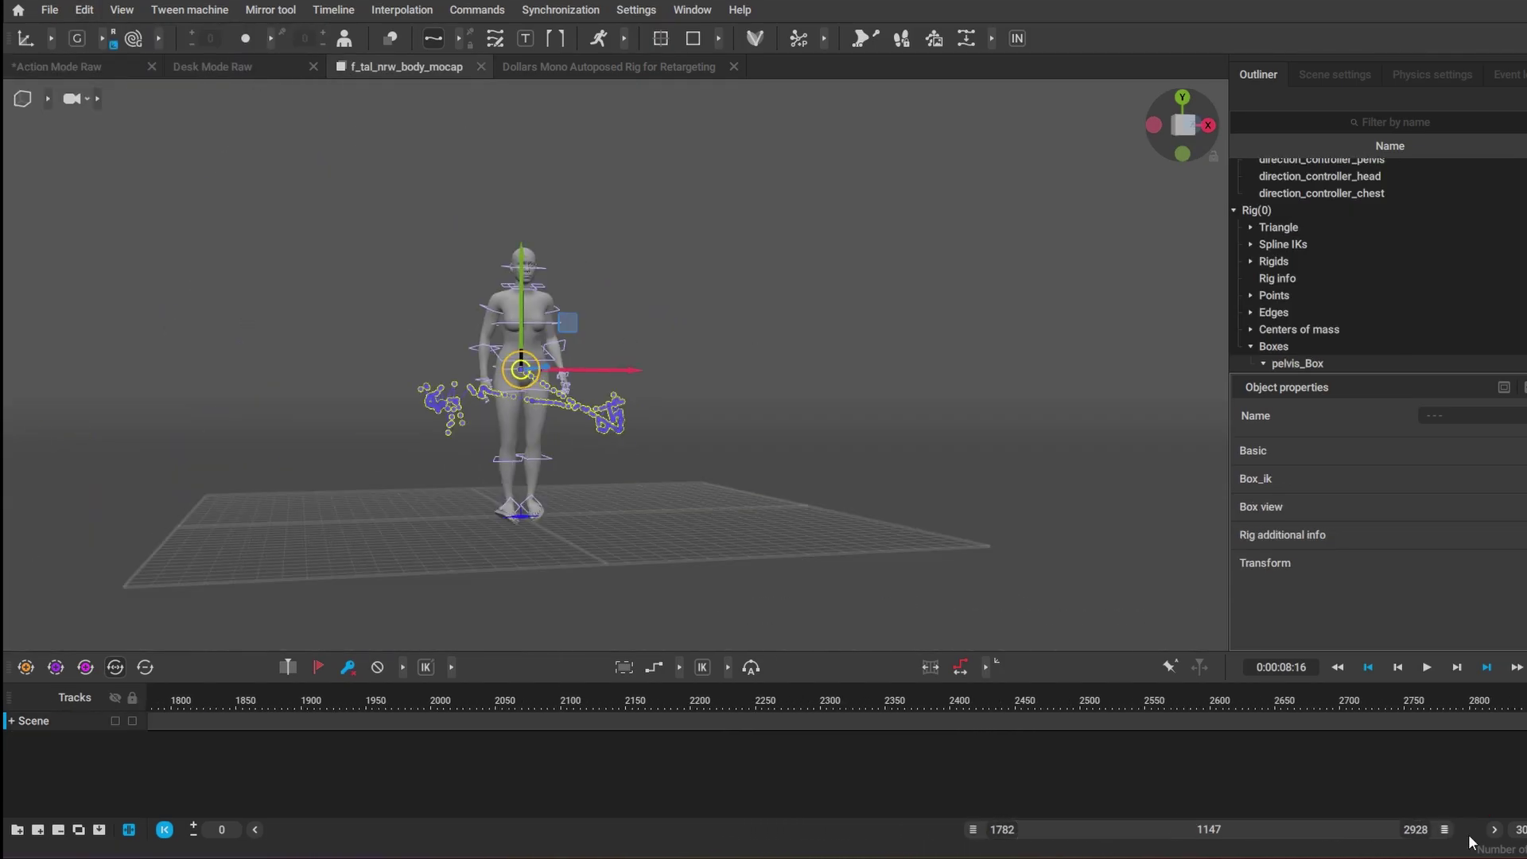
{"action": "left_click", "coordinate": [84, 9]}
{"action": "left_click", "coordinate": [107, 587]}
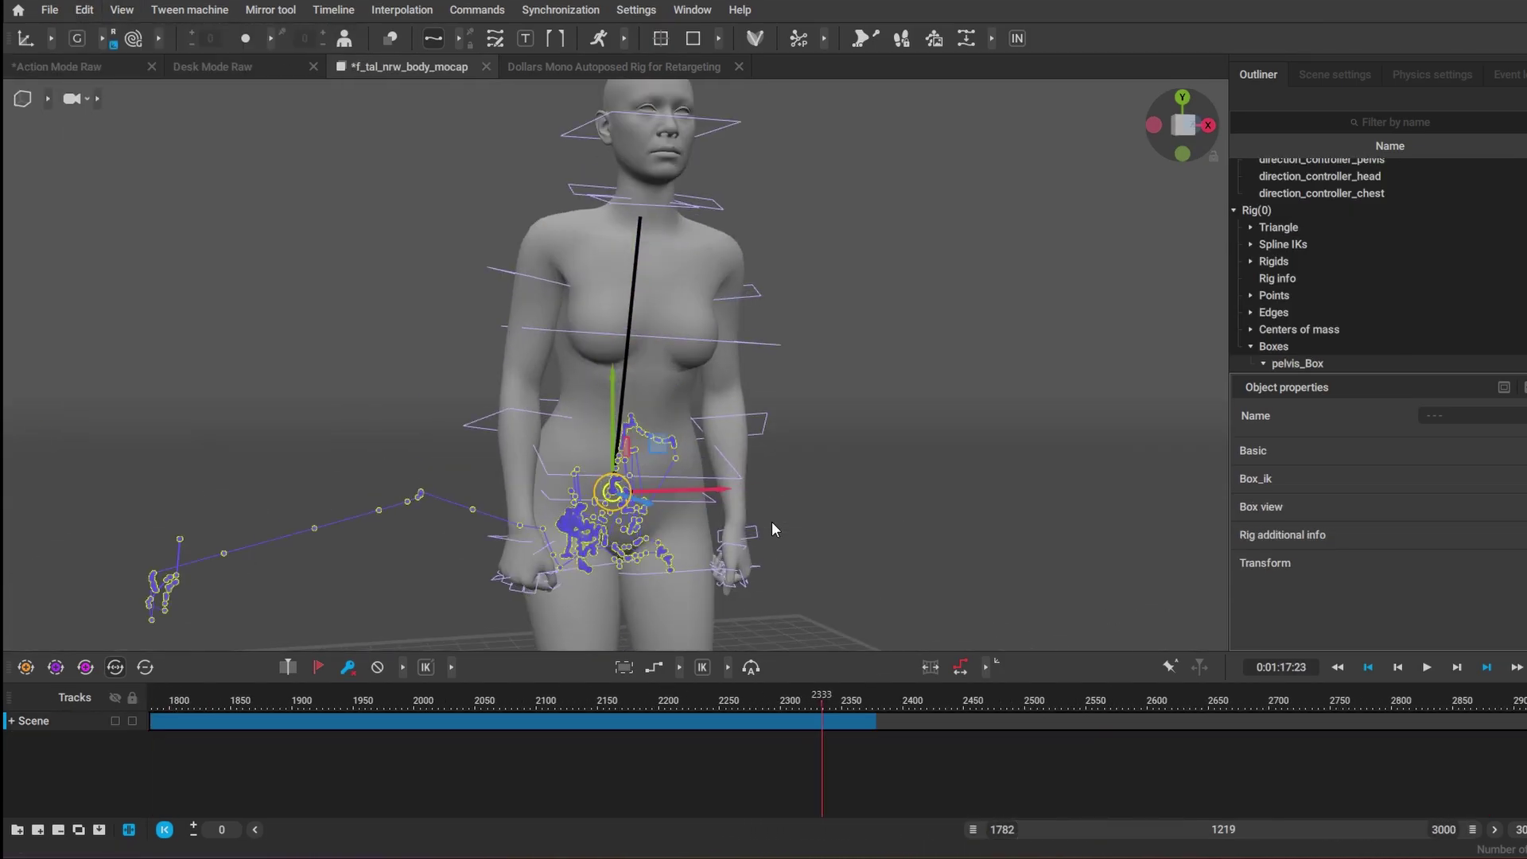
{"action": "left_click_drag", "start_coordinate": [1467, 833], "coordinate": [358, 828]}
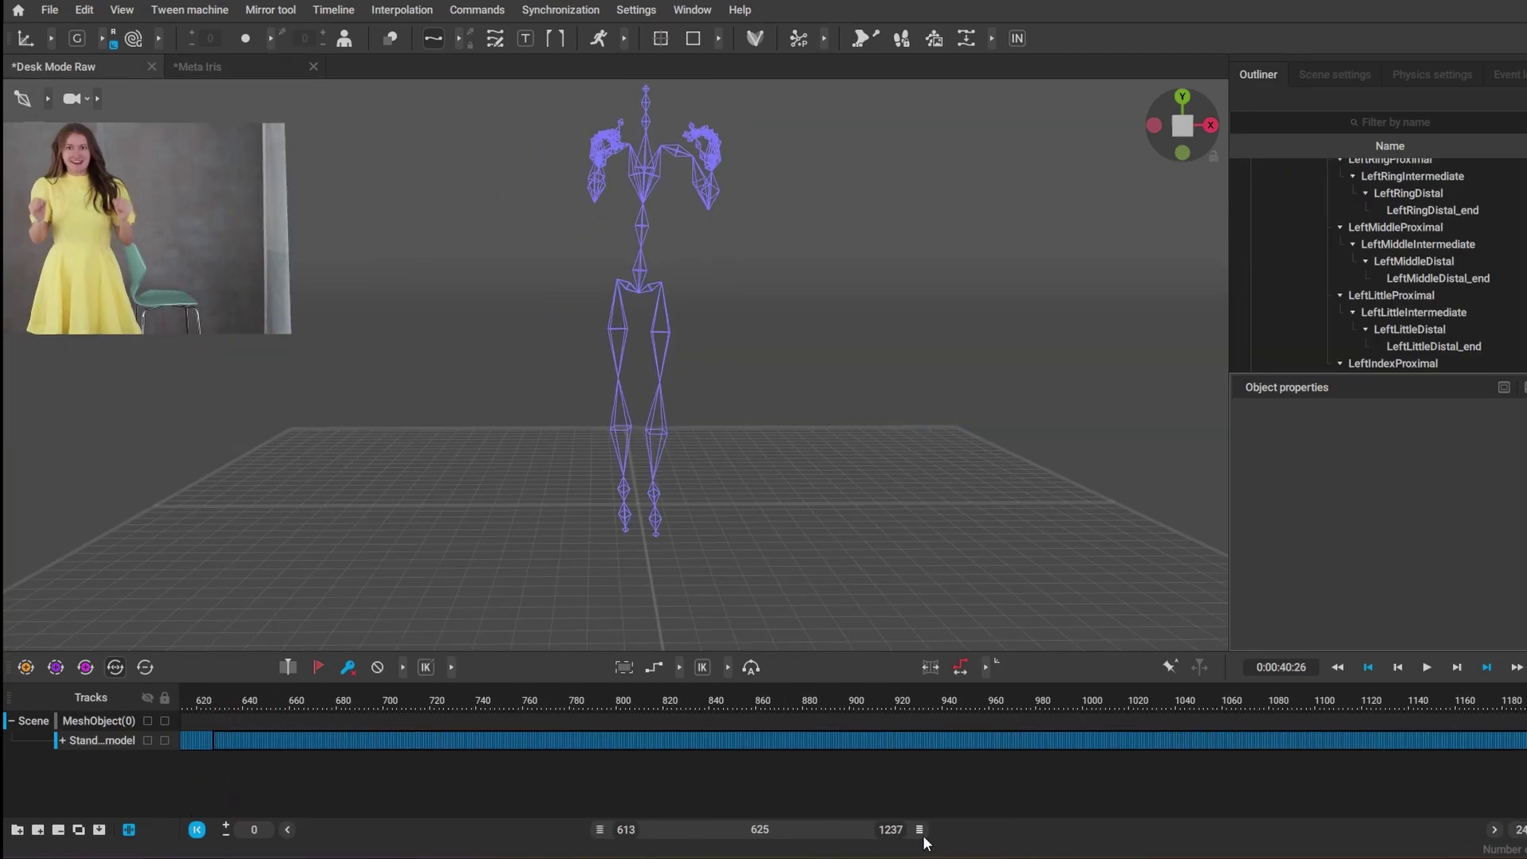
- Switch to the Meta Iris character scene and unbake its full animation
{"action": "left_click", "coordinate": [226, 69]}
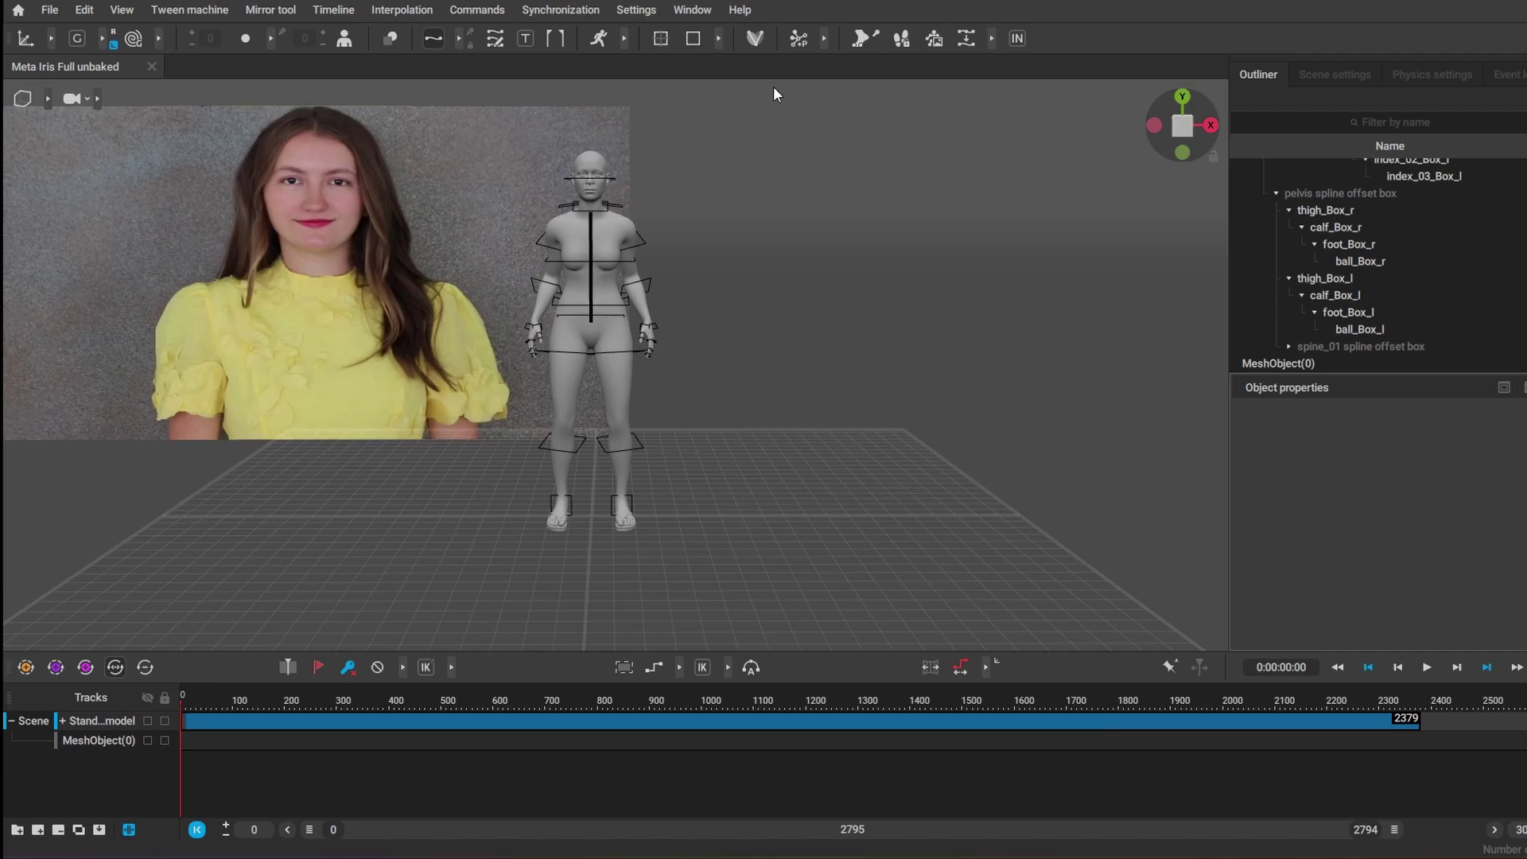
{"action": "left_click", "coordinate": [477, 9]}
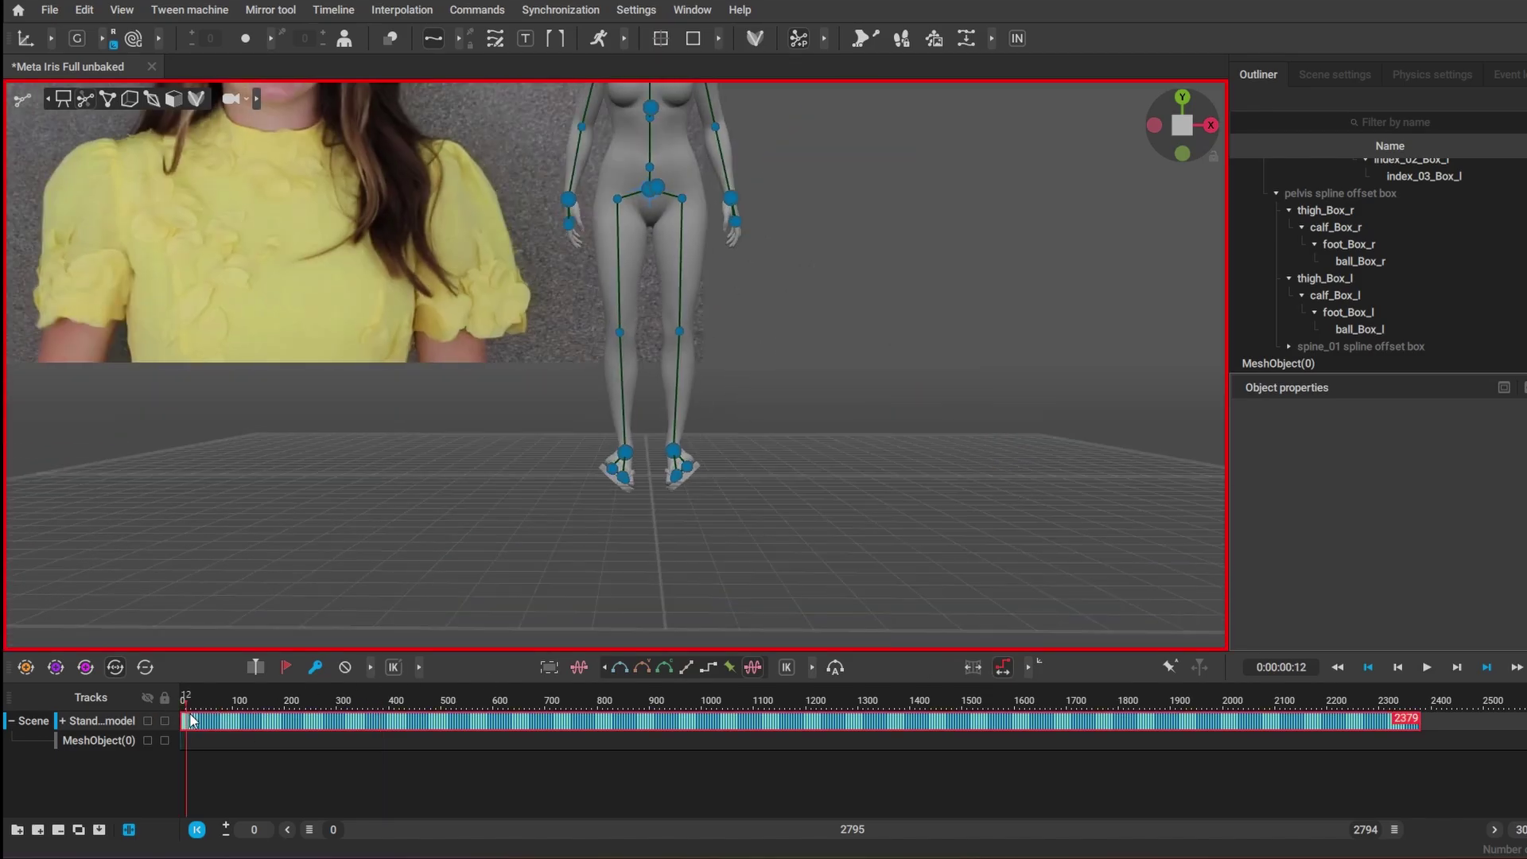
- Select the foot and toe points over the first 276 frames of the Standard_model track, and clear the point selection
{"action": "left_click", "coordinate": [370, 740]}
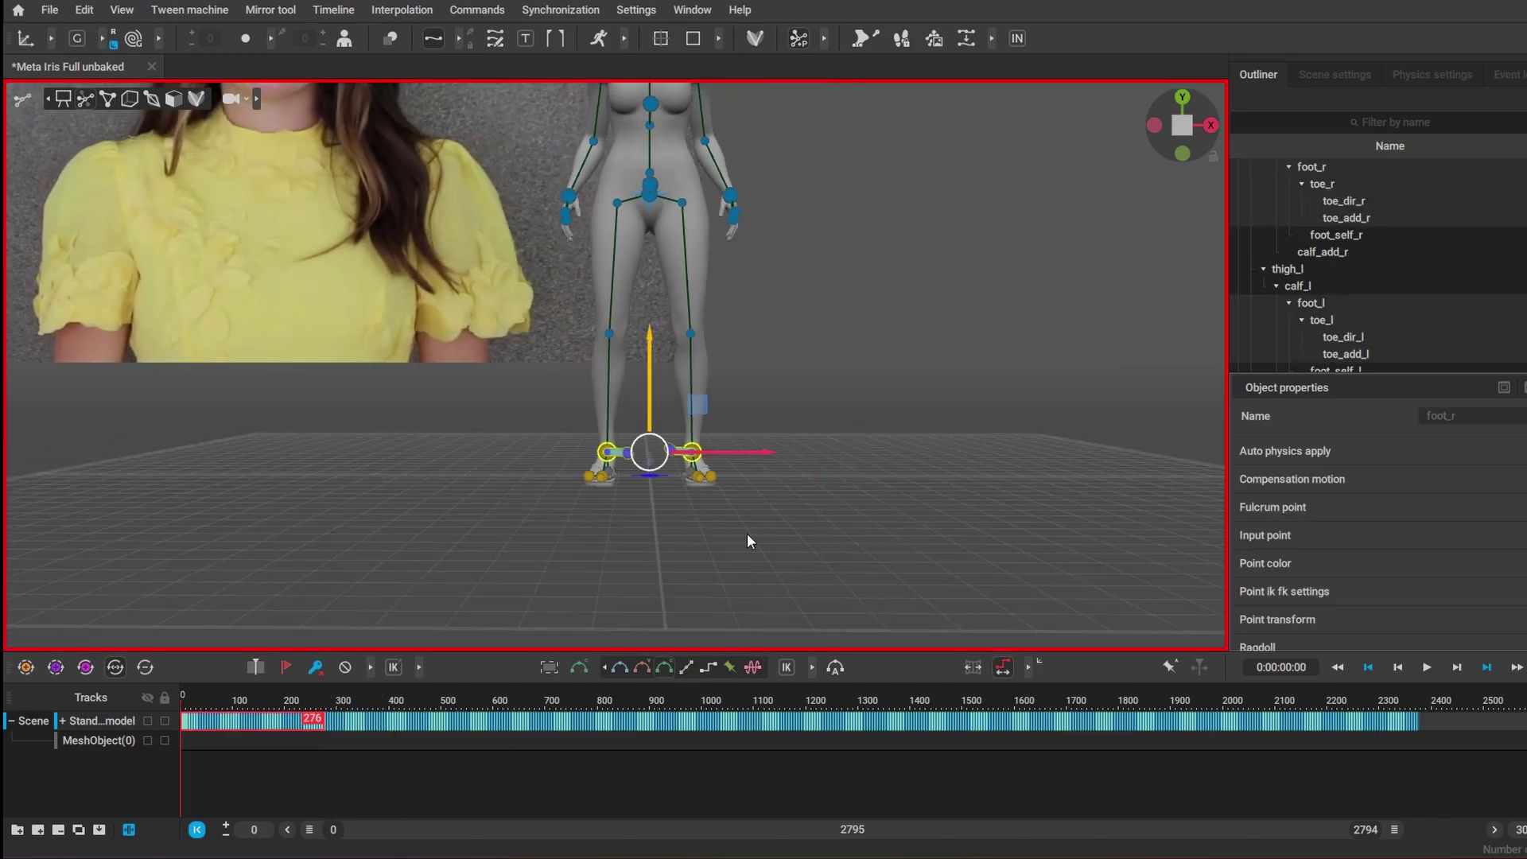
{"action": "left_click", "coordinate": [771, 551]}
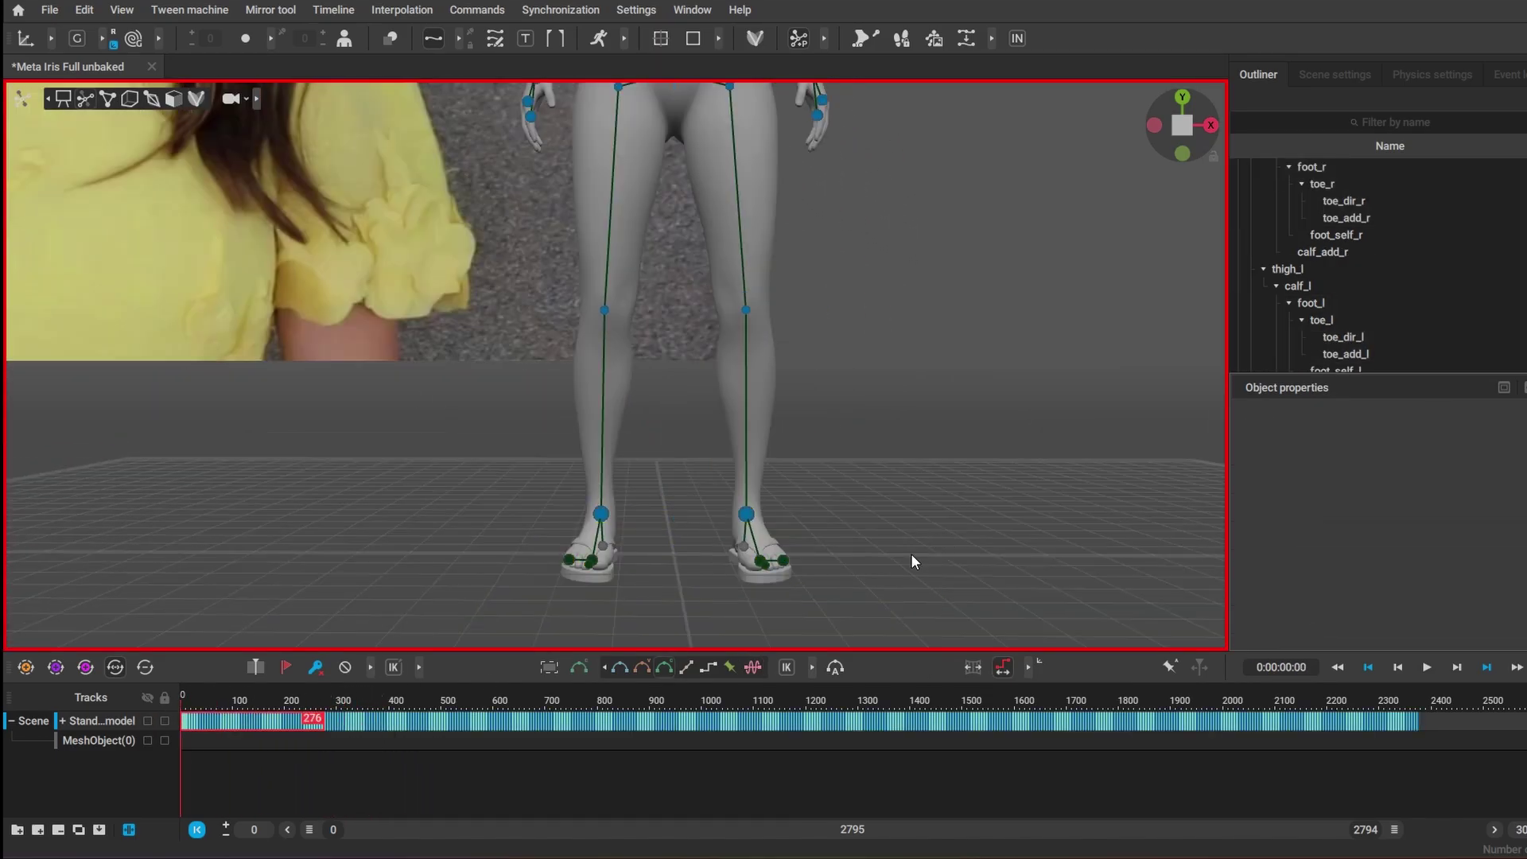
{"action": "left_click", "coordinate": [322, 722]}
- Select the foot and toe points over the 1415 frames up to frame 1857 and the 117 frames from 2268, and clear the point selection
{"action": "left_click_drag", "start_coordinate": [337, 722], "coordinate": [1147, 725]}
{"action": "left_click", "coordinate": [877, 491]}
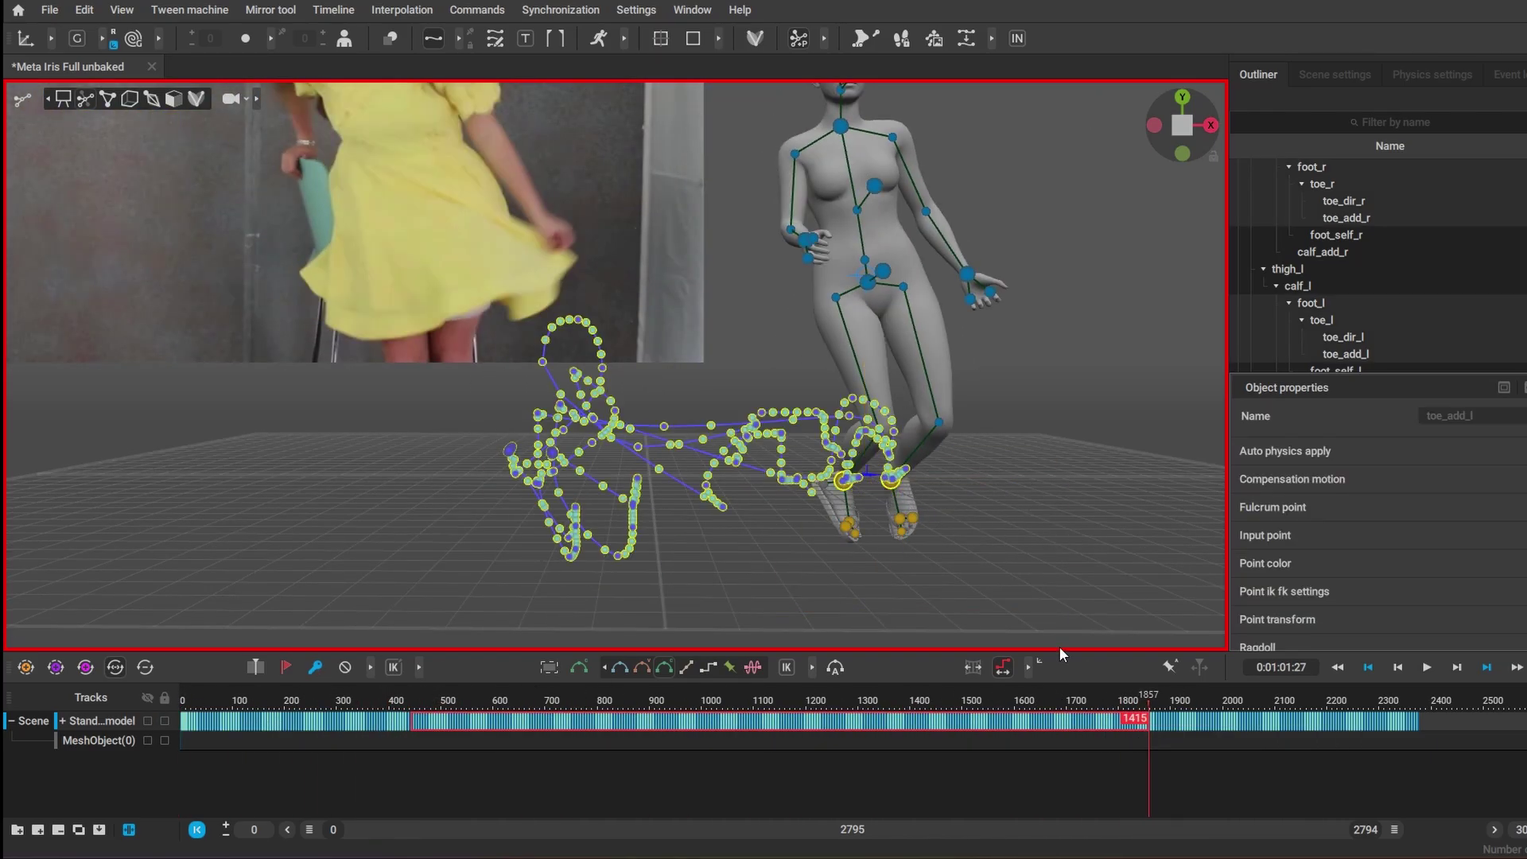
{"action": "left_click_drag", "start_coordinate": [971, 720], "coordinate": [1229, 710]}
{"action": "left_click_drag", "start_coordinate": [1216, 620], "coordinate": [1082, 531], "text": "alt"}
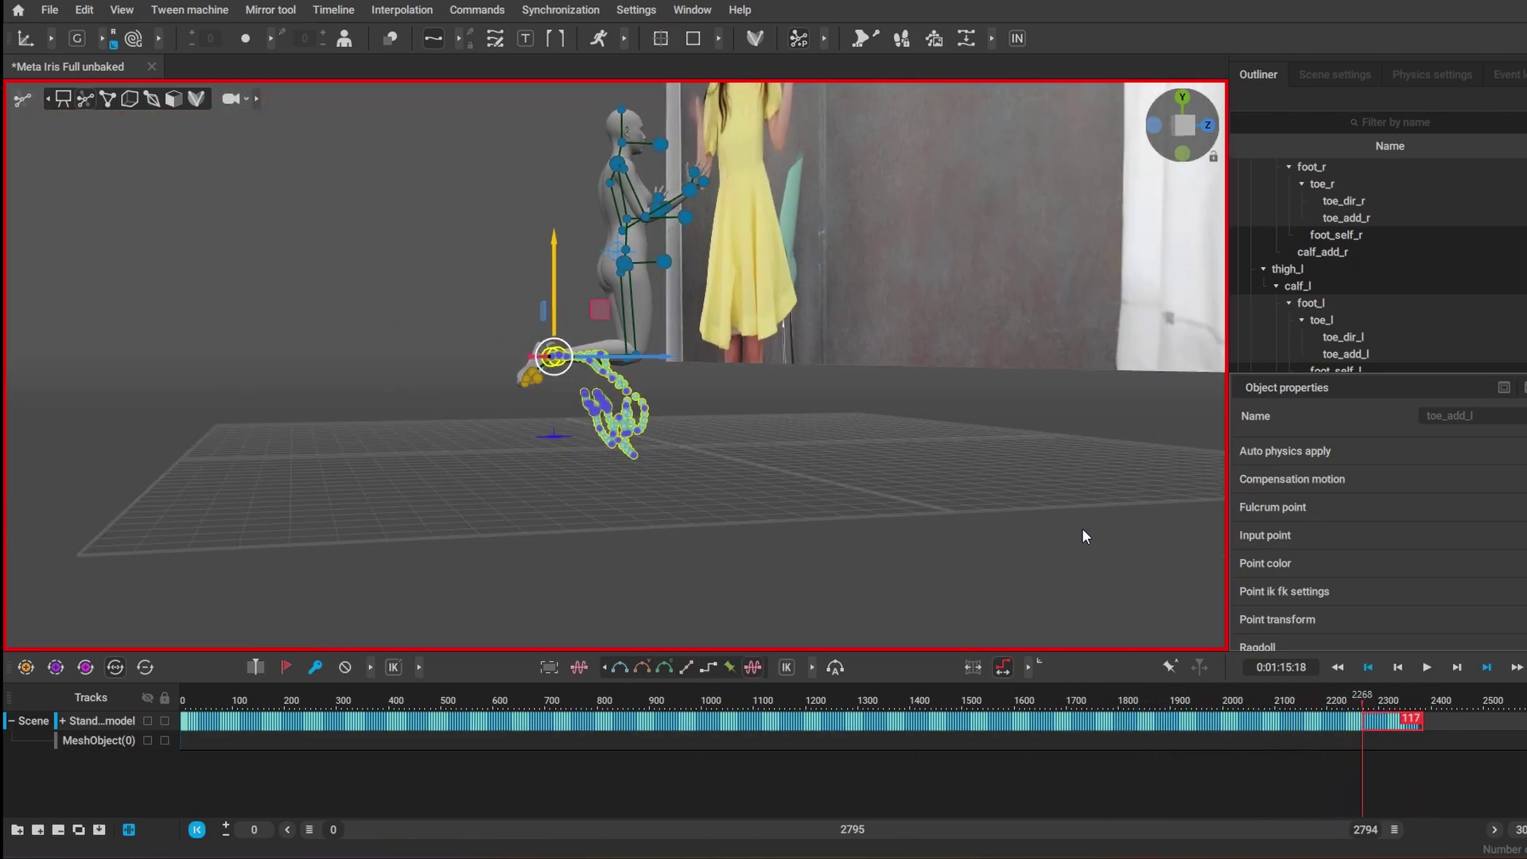
{"action": "left_click_drag", "start_coordinate": [477, 341], "coordinate": [480, 342]}
{"action": "left_click", "coordinate": [800, 506]}
- Review the character's leg and foot motion from several angles along the timeline against the reference video
{"action": "scroll", "coordinate": [800, 506], "scroll_direction": "up", "scroll_amount": 3}
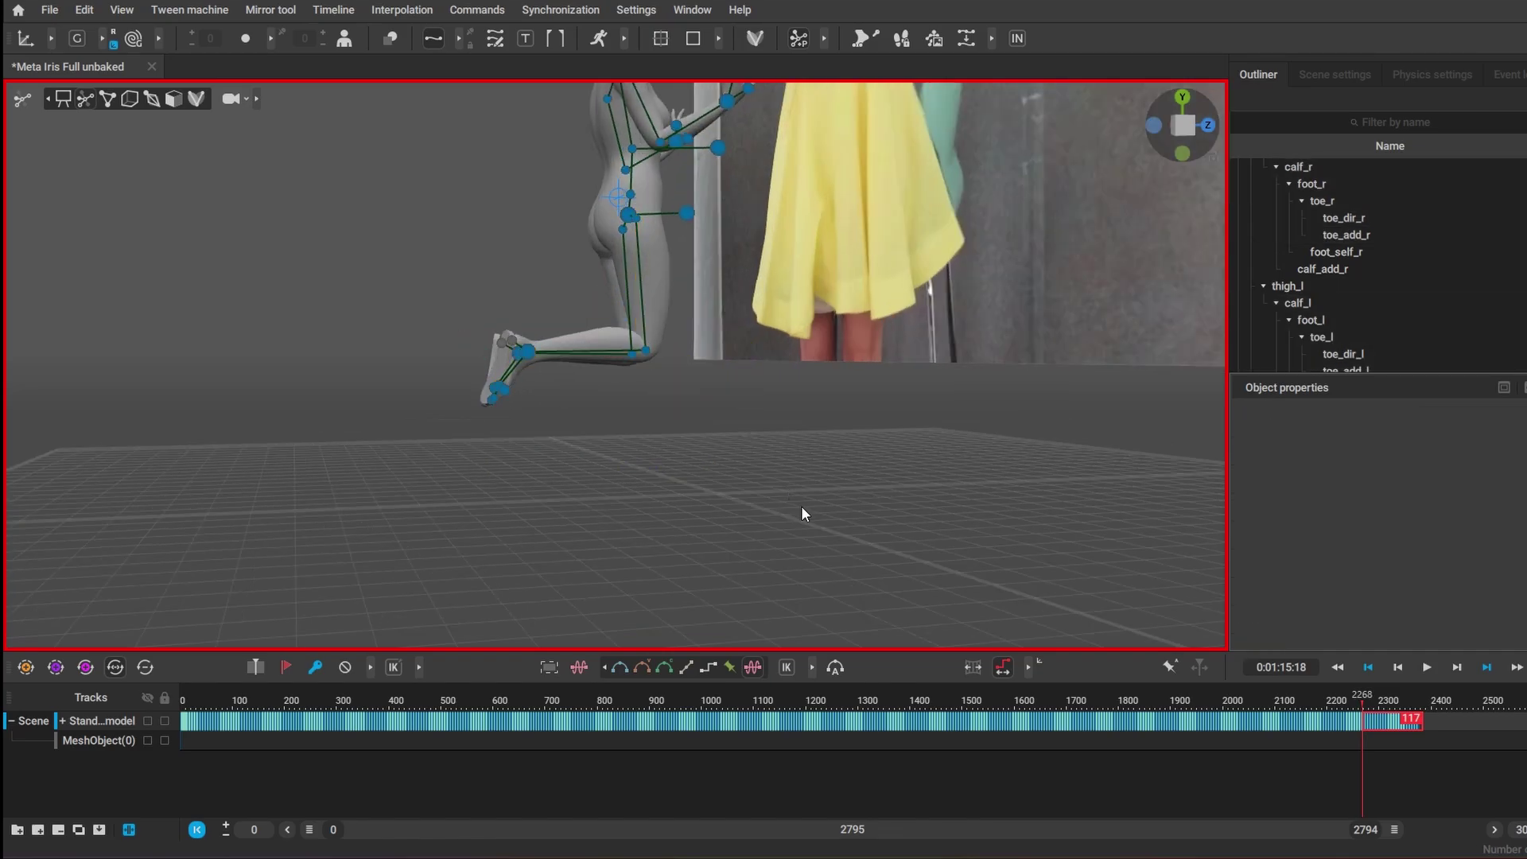
{"action": "left_click_drag", "start_coordinate": [800, 505], "coordinate": [429, 358]}
{"action": "left_click", "coordinate": [604, 446]}
{"action": "left_click_drag", "start_coordinate": [888, 455], "coordinate": [1094, 595]}
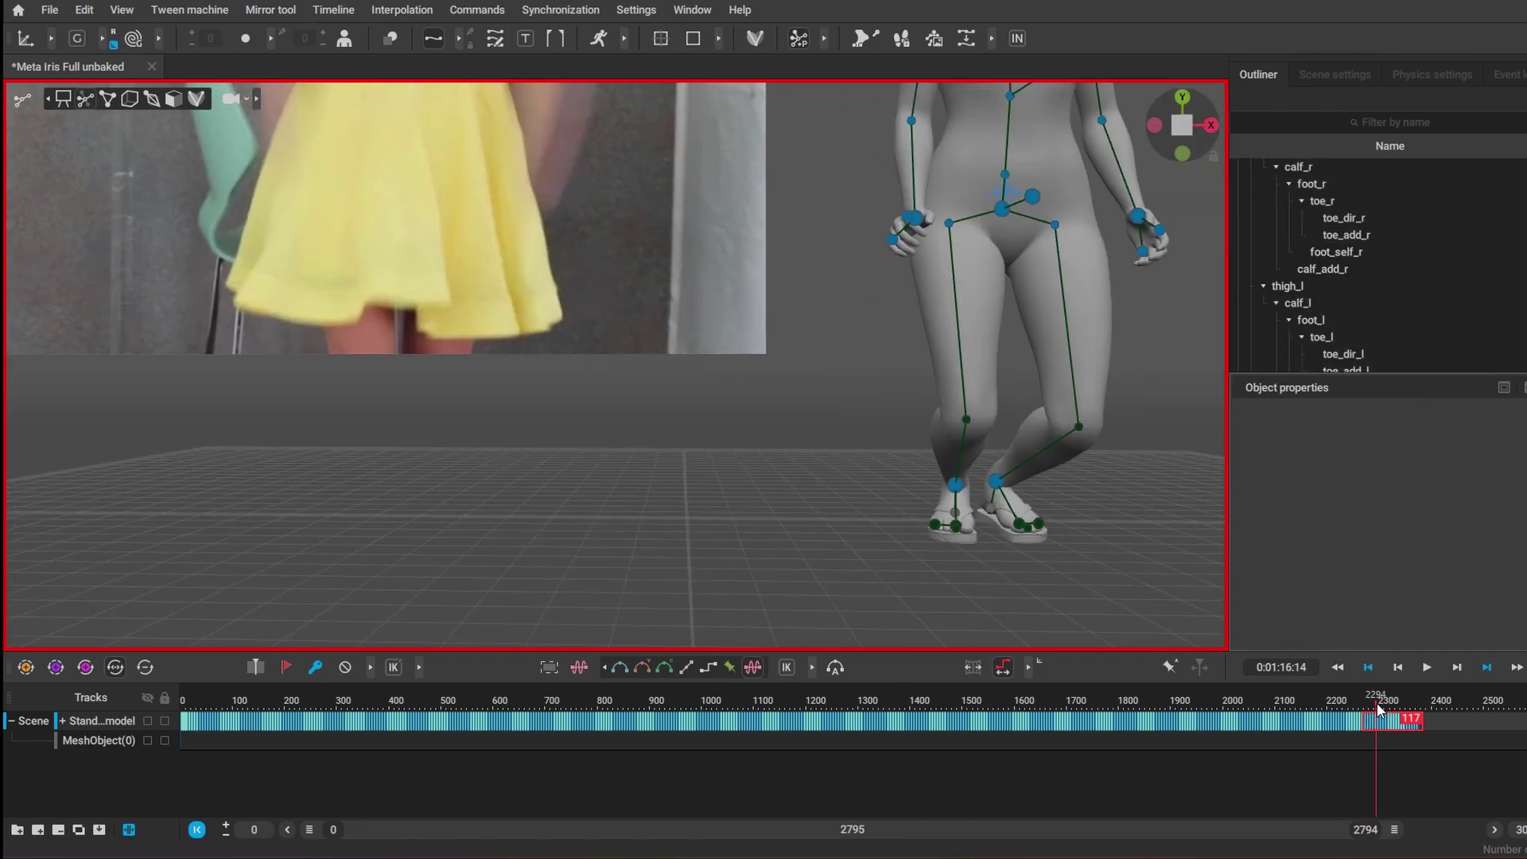
{"action": "left_click_drag", "start_coordinate": [188, 700], "coordinate": [491, 744]}
{"action": "left_click_drag", "start_coordinate": [910, 741], "coordinate": [204, 729]}
{"action": "left_click_drag", "start_coordinate": [584, 509], "coordinate": [499, 412], "text": "alt"}
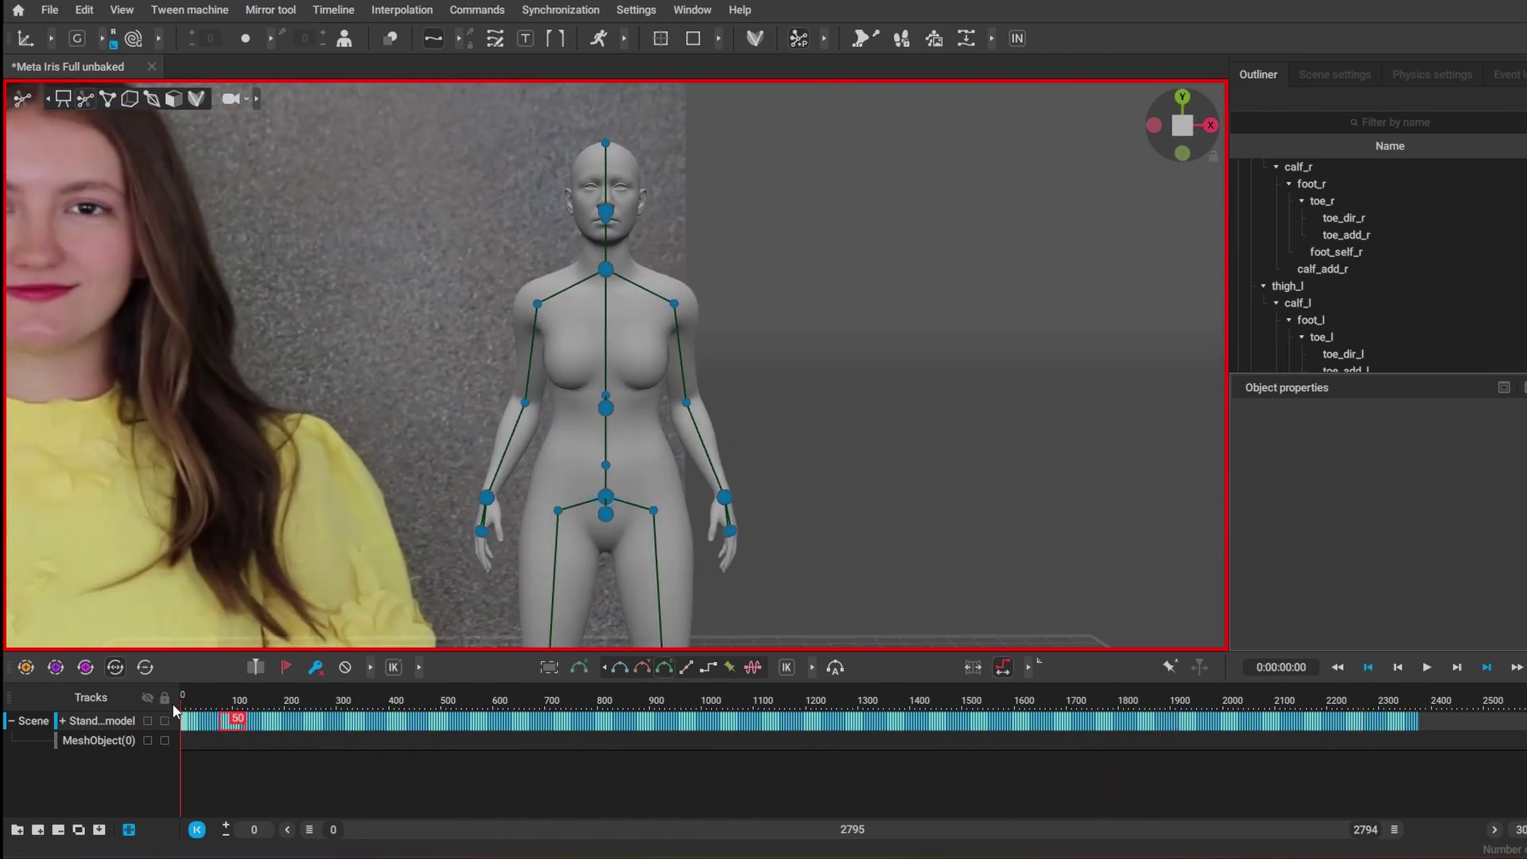
{"action": "left_click_drag", "start_coordinate": [322, 719], "coordinate": [875, 738]}
{"action": "scroll", "coordinate": [326, 728], "scroll_direction": "up", "scroll_amount": 4}
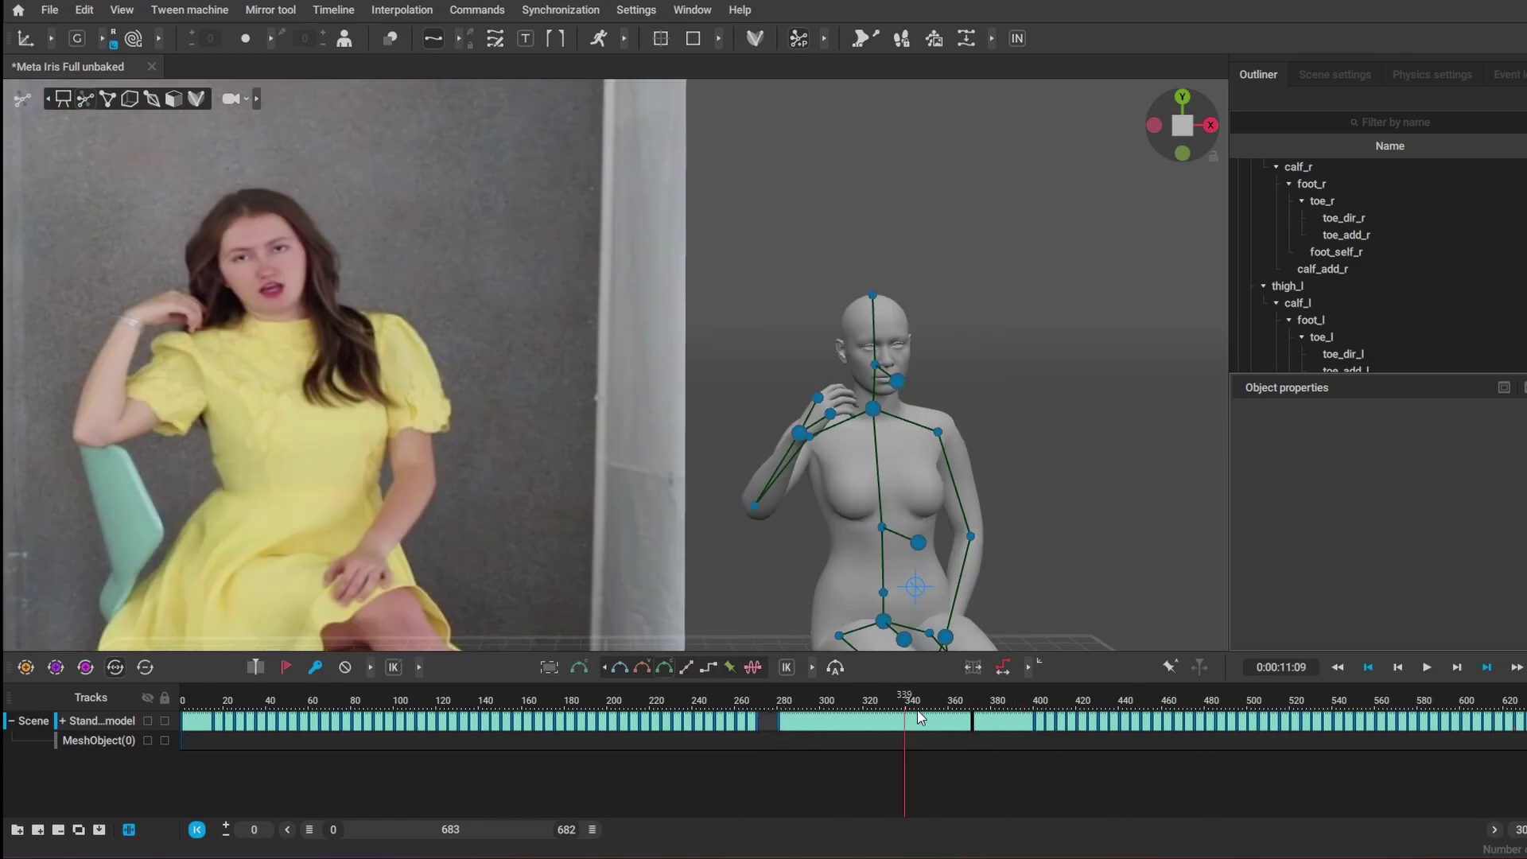
{"action": "left_click_drag", "start_coordinate": [954, 721], "coordinate": [1065, 749]}
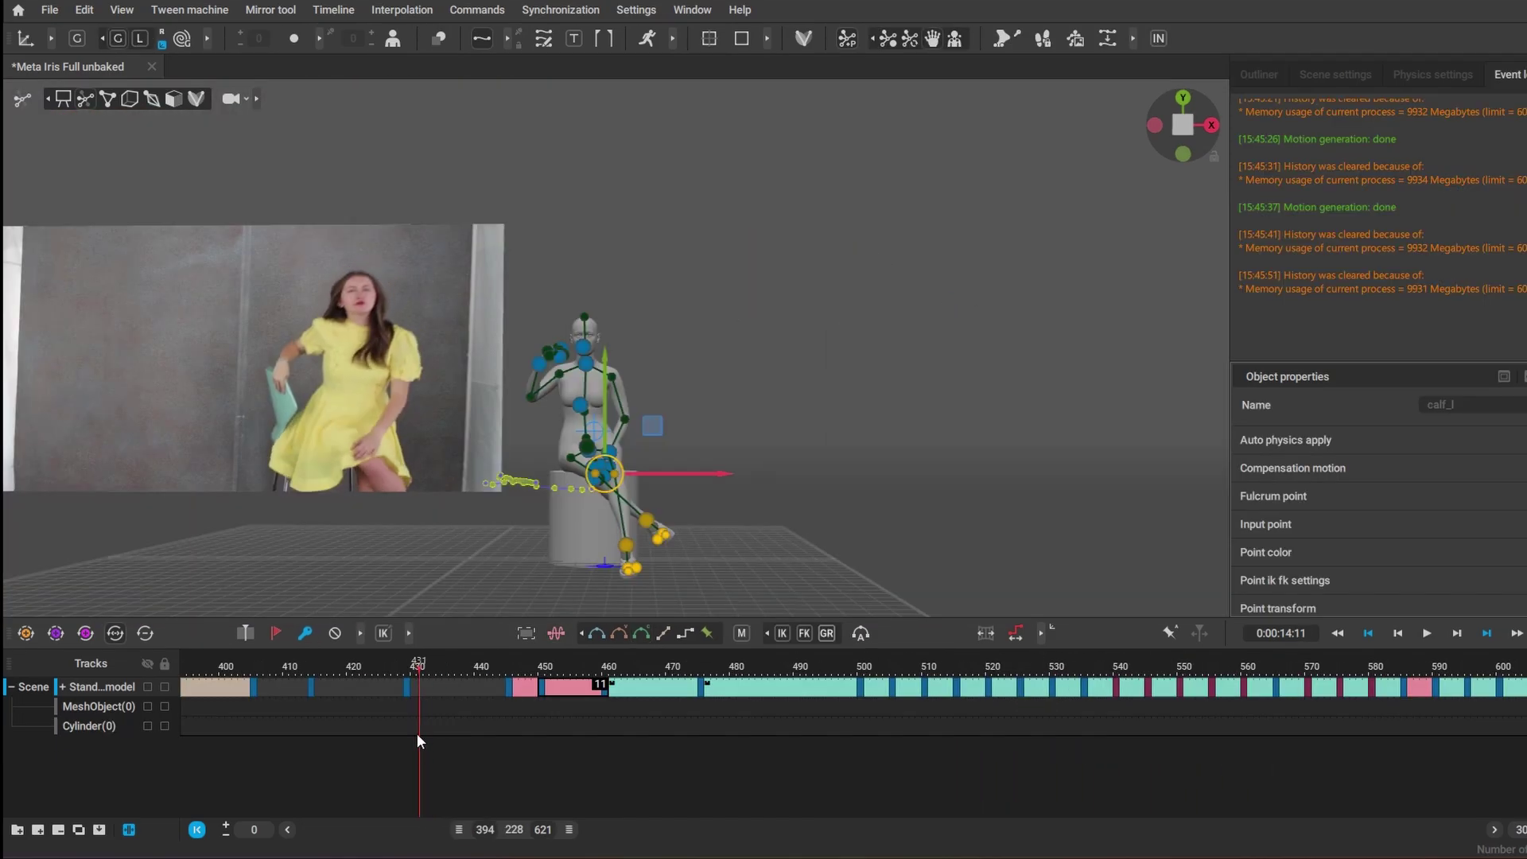
- Generate inbetween motion for the Standard_model interval between about frames 429 and 445, and go back to its first frame
{"action": "left_click", "coordinate": [509, 687]}
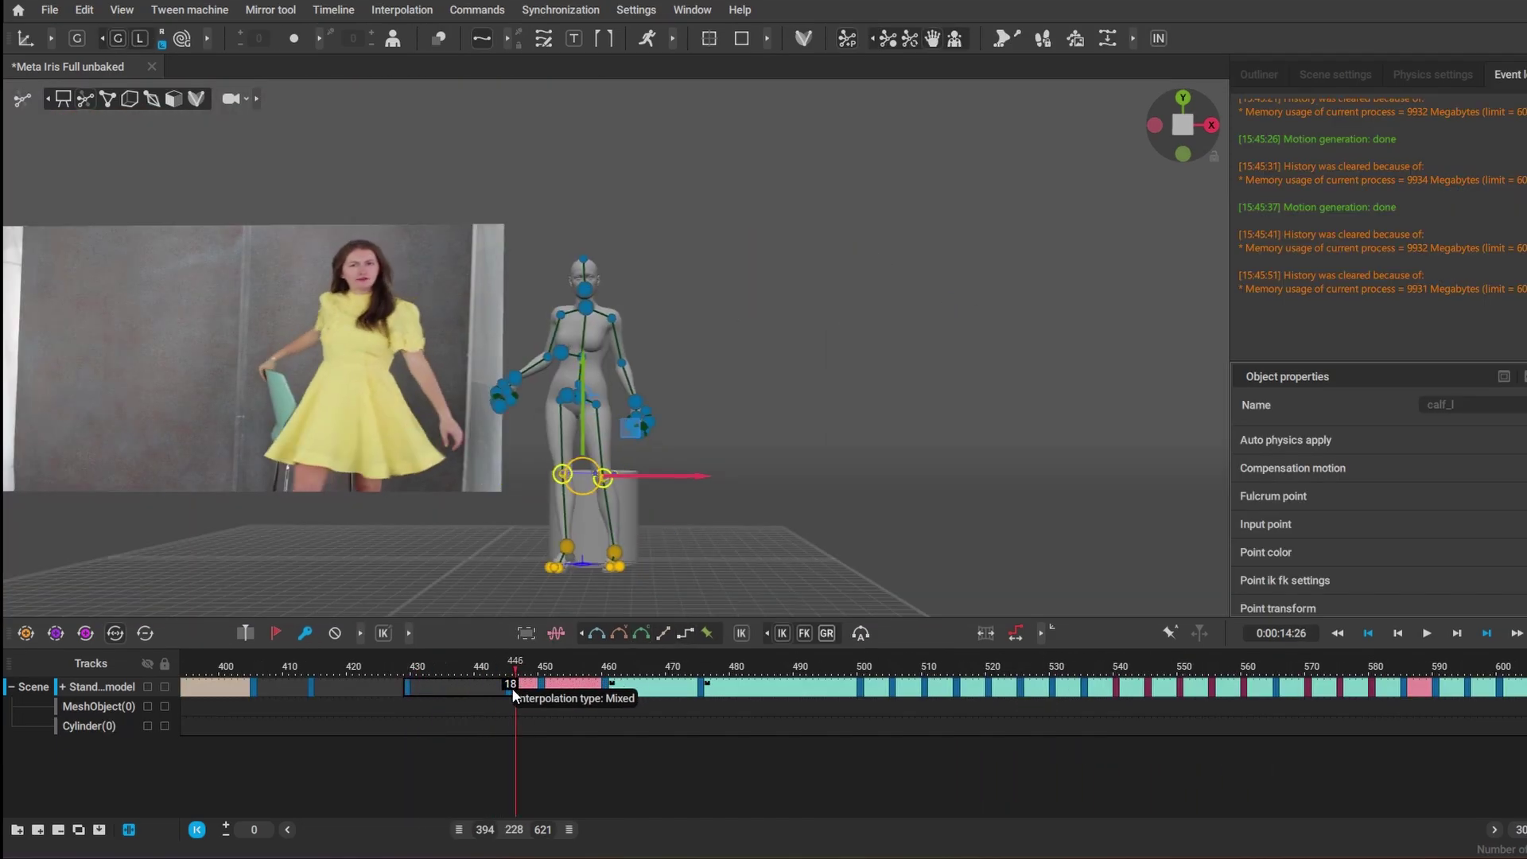
{"action": "left_click", "coordinate": [1158, 39]}
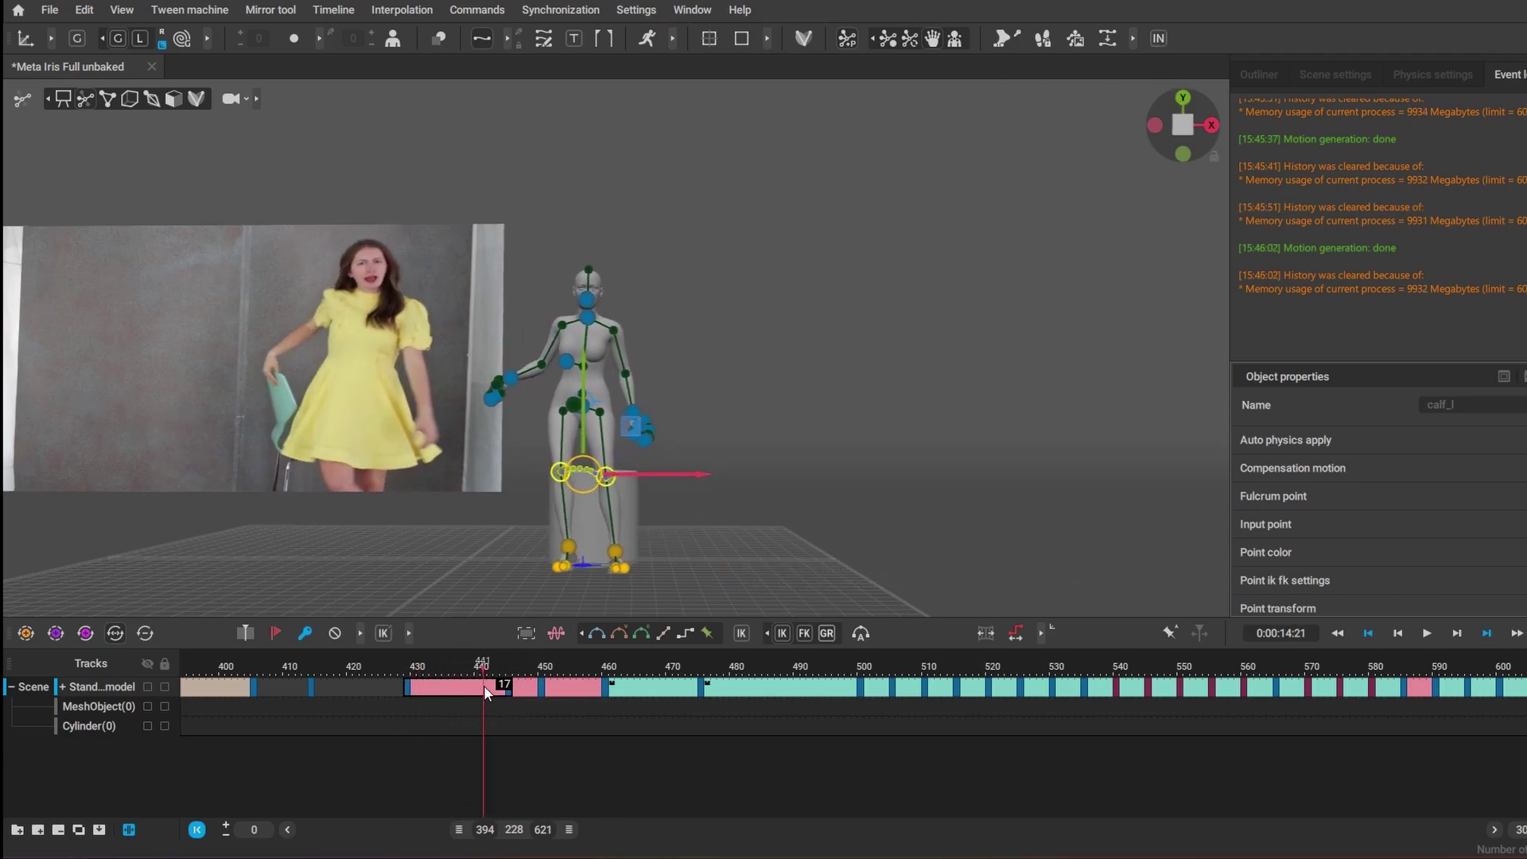
{"action": "left_click_drag", "start_coordinate": [454, 705], "coordinate": [407, 720]}
- Examine the seated pose at frame 429 up close and check the surrounding motion against the reference video
{"action": "right_click_drag", "start_coordinate": [605, 398], "coordinate": [432, 407]}
{"action": "left_click", "coordinate": [432, 407]}
{"action": "scroll", "coordinate": [388, 459], "scroll_direction": "up", "scroll_amount": 5}
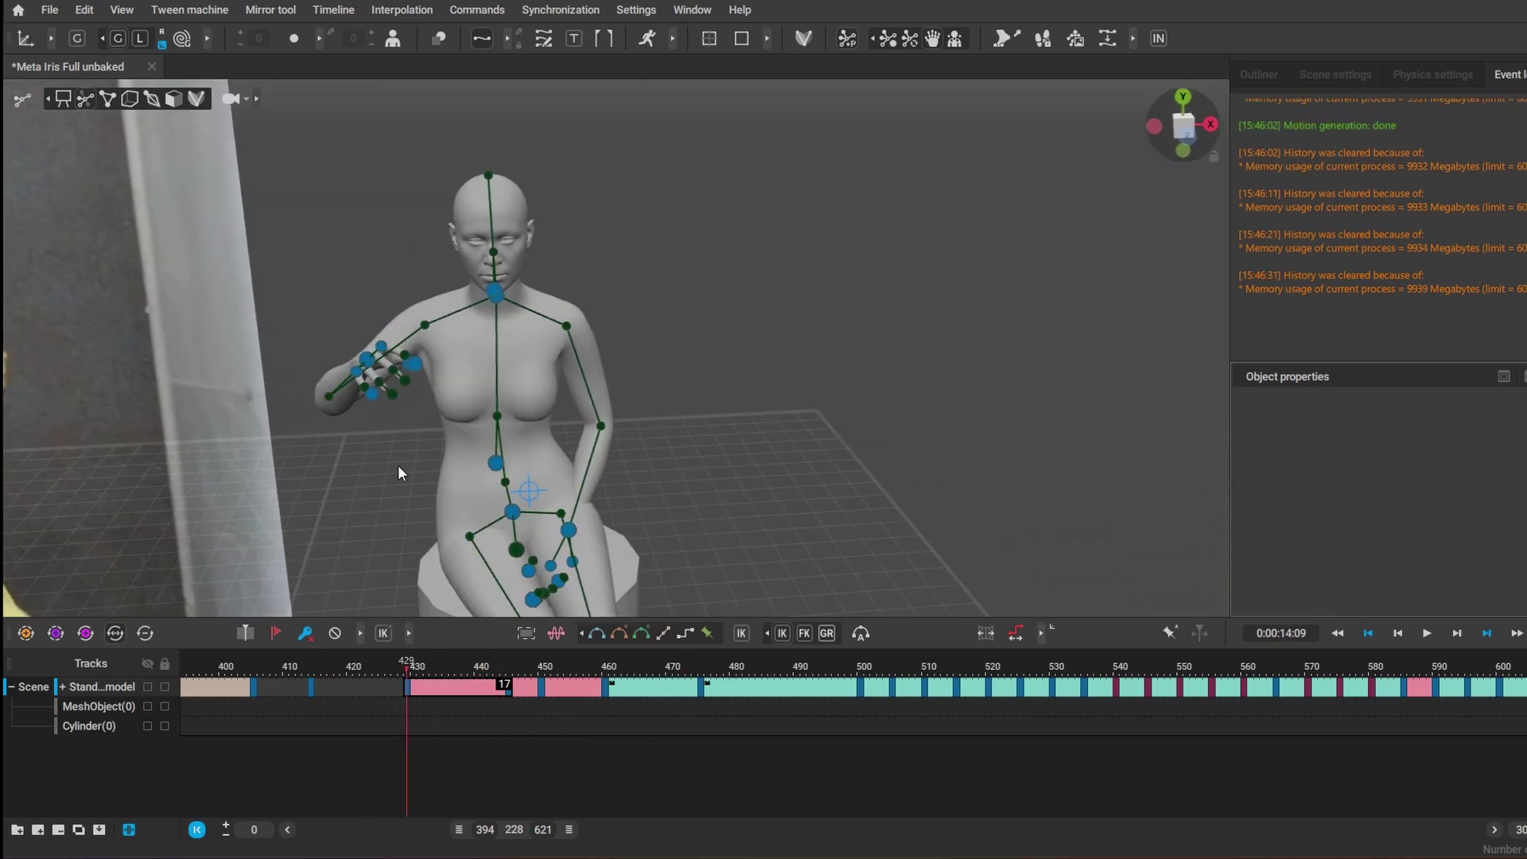
{"action": "scroll", "coordinate": [395, 338], "scroll_direction": "down", "scroll_amount": 3}
{"action": "right_click_drag", "start_coordinate": [395, 338], "coordinate": [560, 412]}
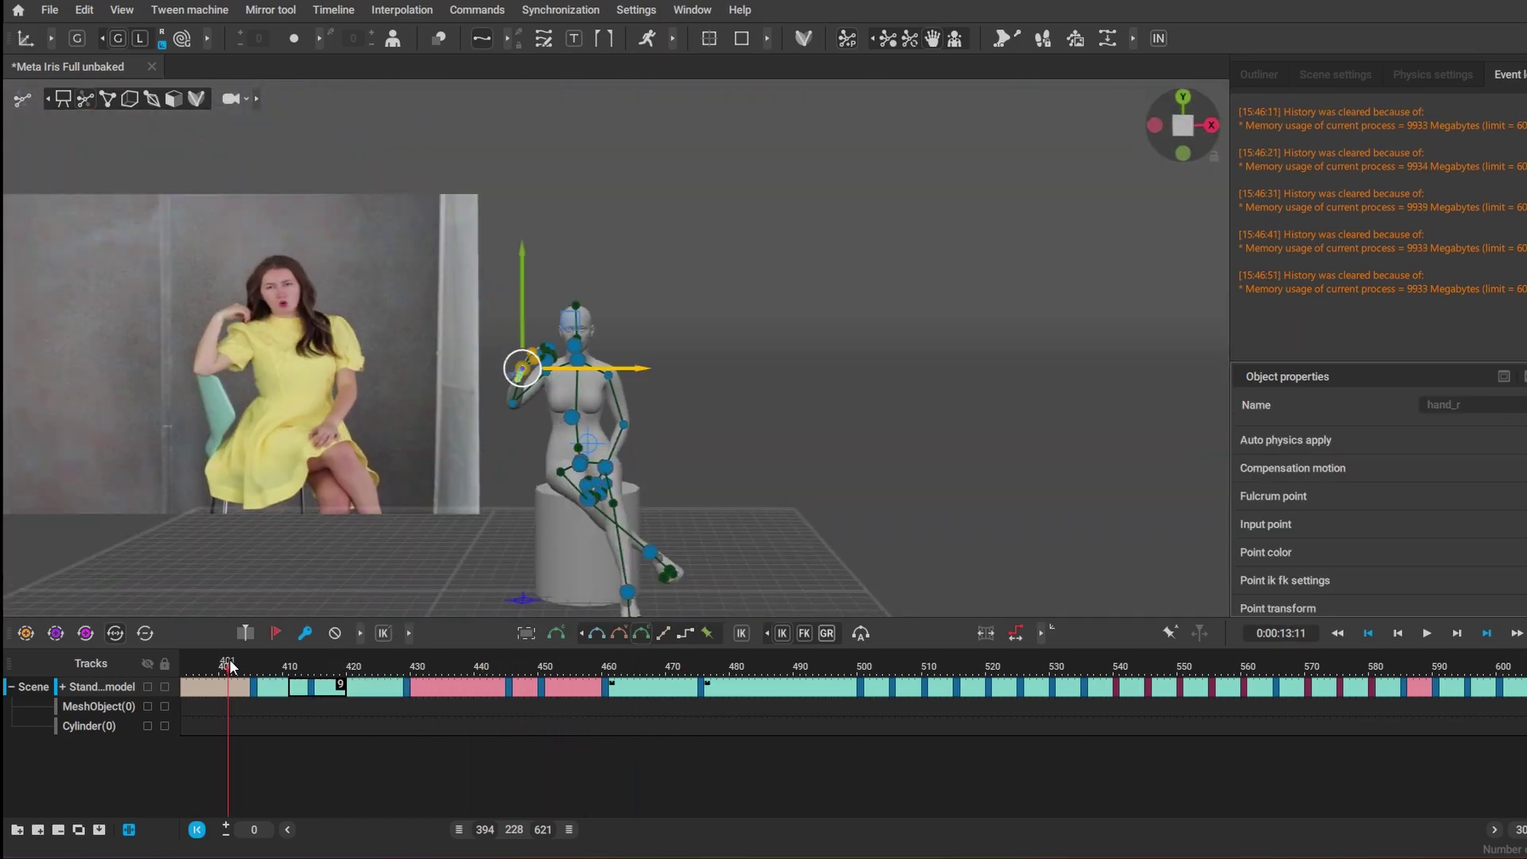
{"action": "left_click_drag", "start_coordinate": [427, 712], "coordinate": [508, 687]}
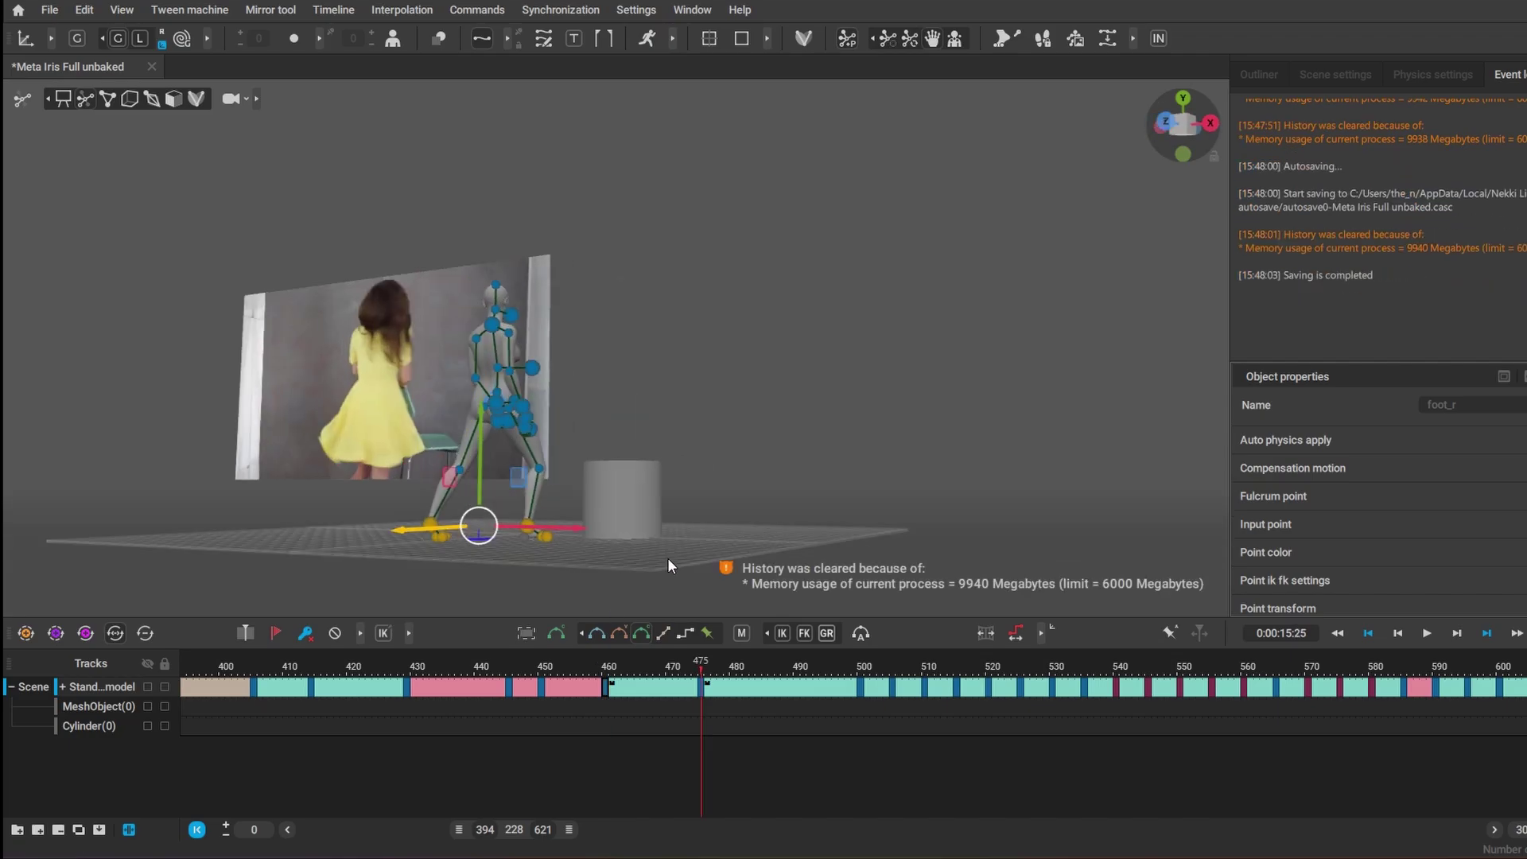
{"action": "left_click", "coordinate": [514, 703]}
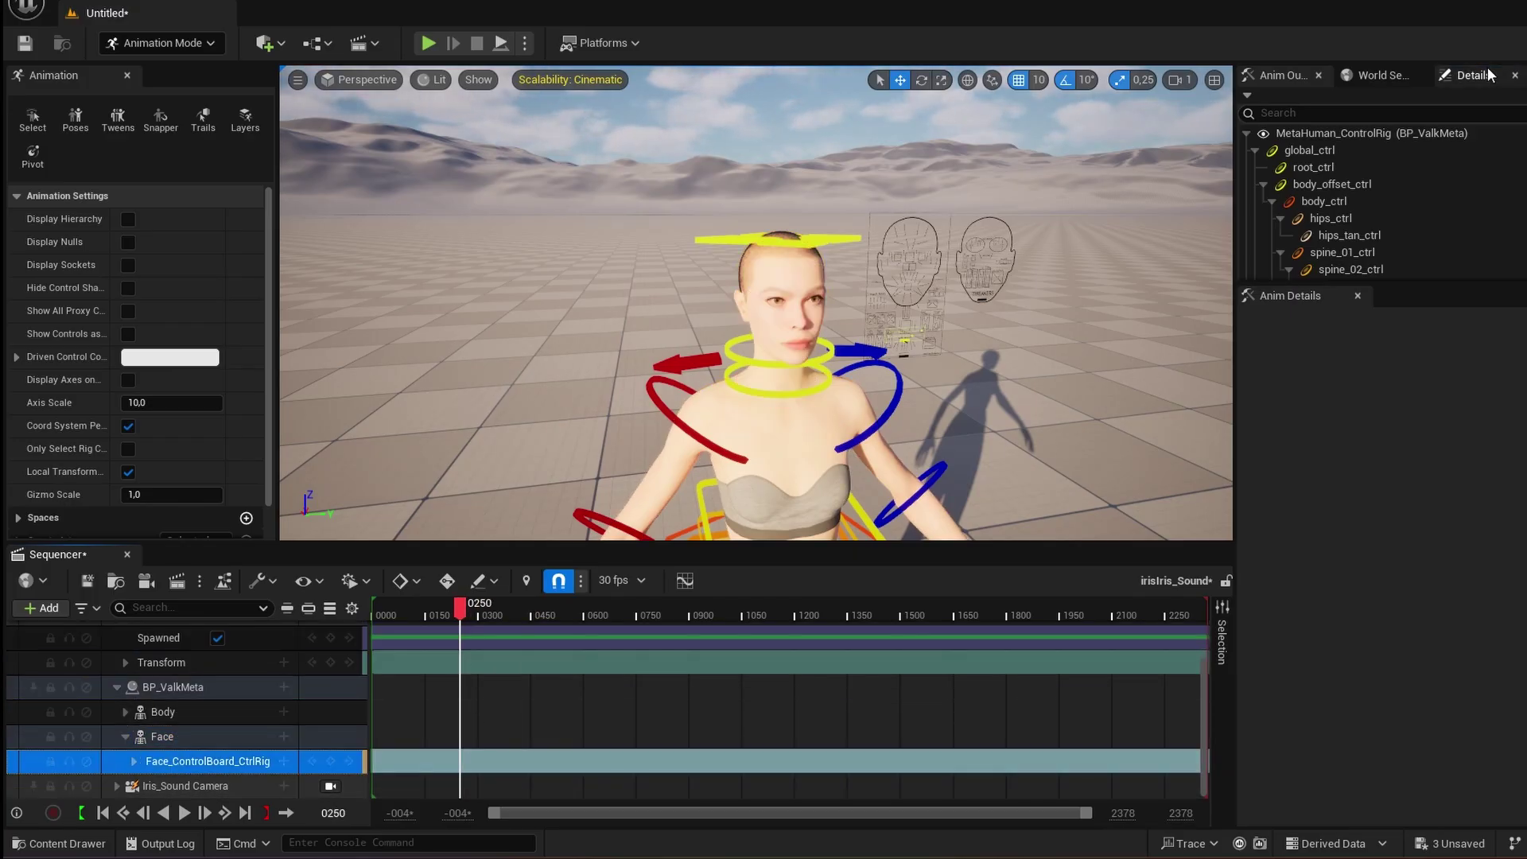
- Switch to Unreal Engine and examine the BP_ValkMeta details and the tracks of the irisIris_Sound sequence
{"action": "left_click", "coordinate": [1473, 75]}
{"action": "scroll", "coordinate": [145, 771], "scroll_direction": "down", "scroll_amount": 10}
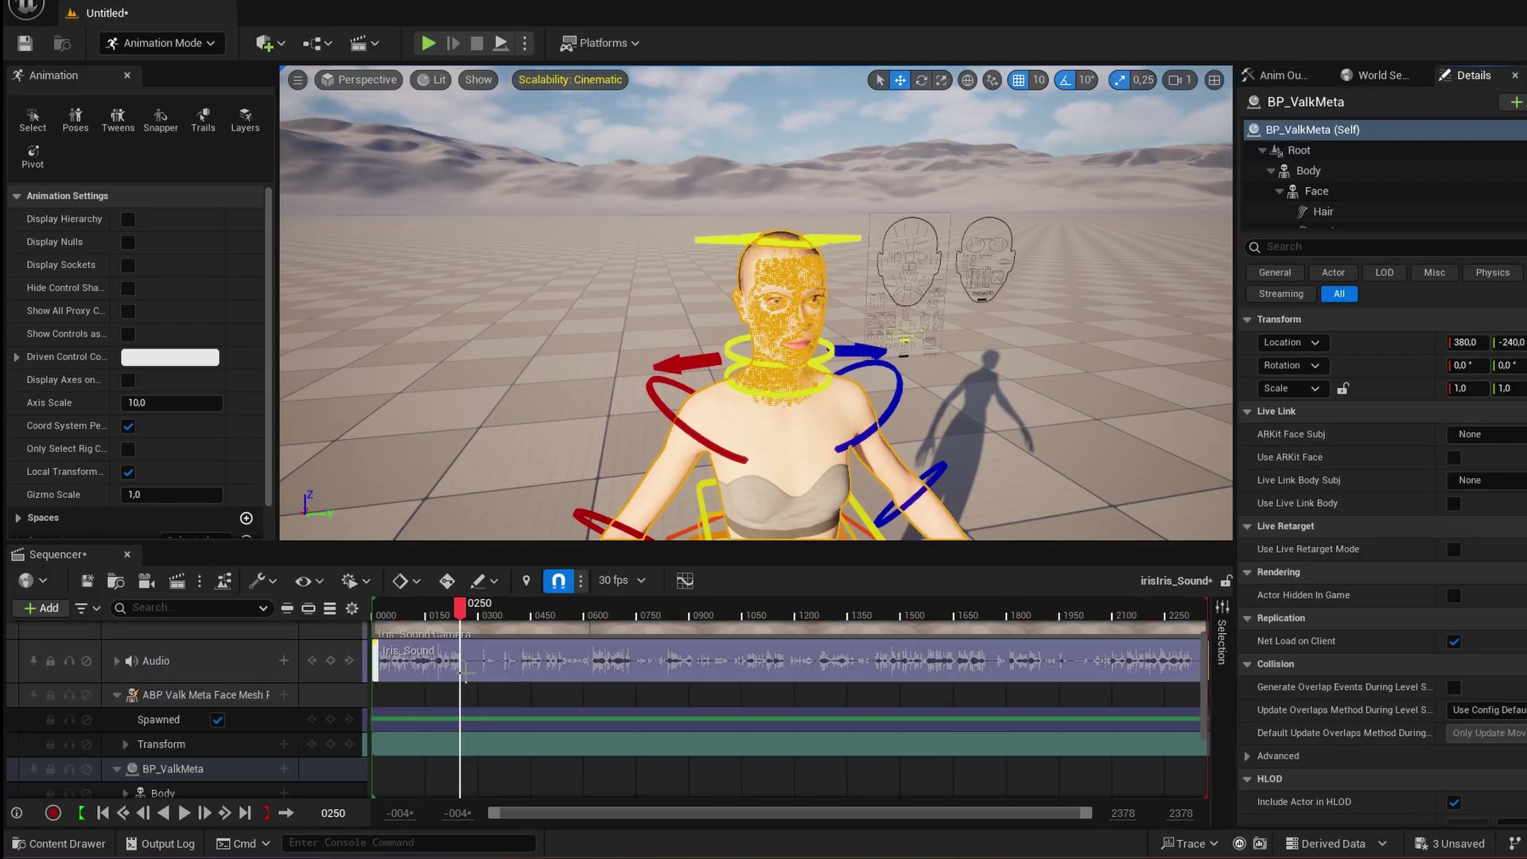
{"action": "scroll", "coordinate": [145, 772], "scroll_direction": "up", "scroll_amount": 5}
{"action": "left_click", "coordinate": [113, 713]}
{"action": "scroll", "coordinate": [116, 692], "scroll_direction": "up", "scroll_amount": 2}
{"action": "scroll", "coordinate": [132, 767], "scroll_direction": "down", "scroll_amount": 5}
{"action": "scroll", "coordinate": [132, 767], "scroll_direction": "up", "scroll_amount": 5}
{"action": "scroll", "coordinate": [658, 747], "scroll_direction": "down", "scroll_amount": 10}
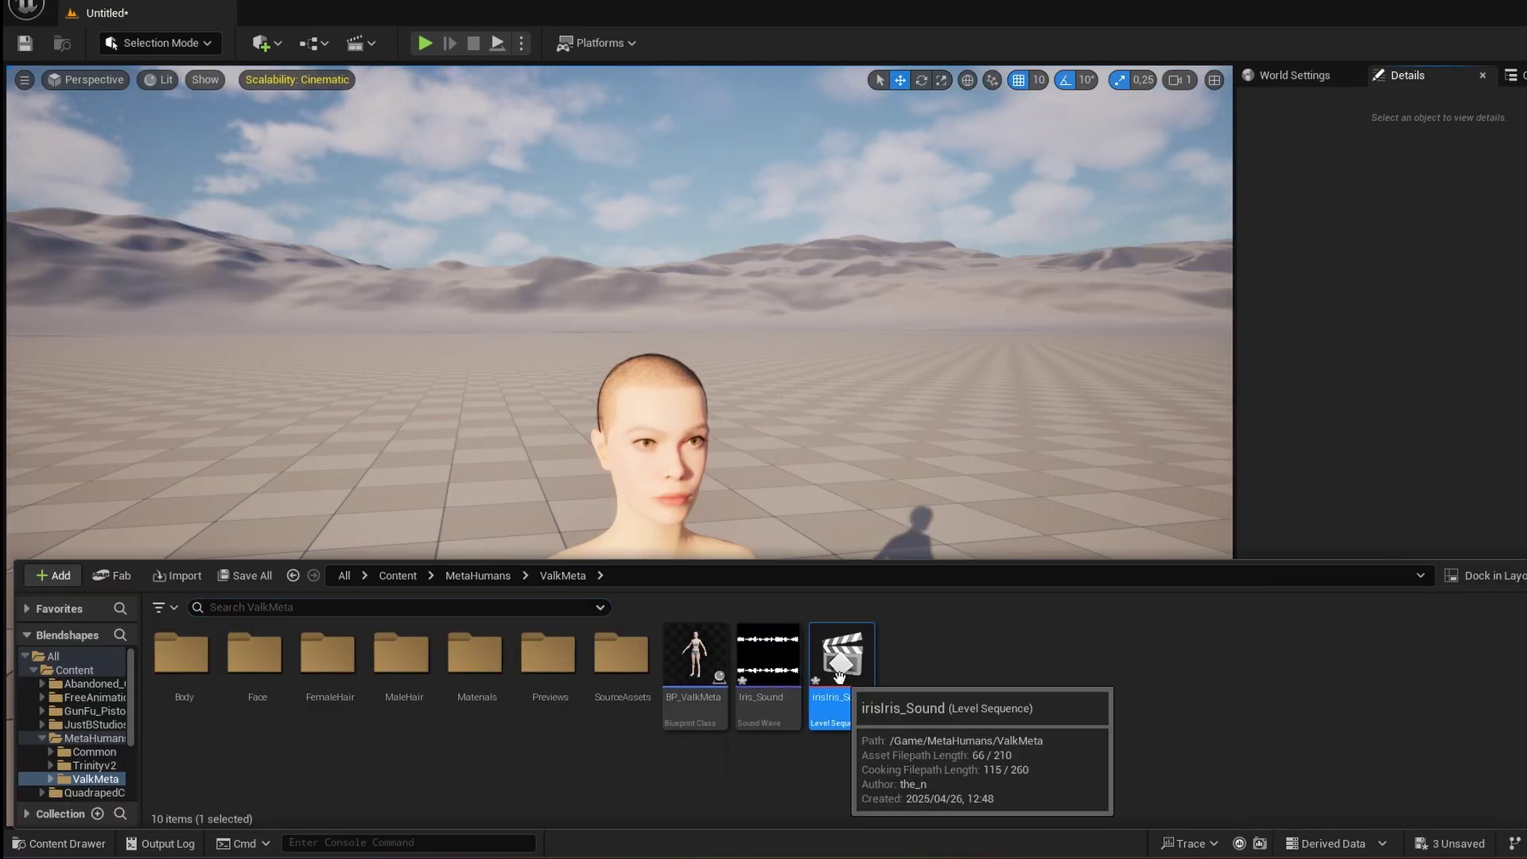
- Process the Iris_Sound sound wave into a MetaHuman facial animation sequence, searching for valk as the target skeletal mesh
{"action": "right_click", "coordinate": [765, 660]}
{"action": "mouse_move", "coordinate": [999, 80]}
{"action": "left_click", "coordinate": [1145, 113]}
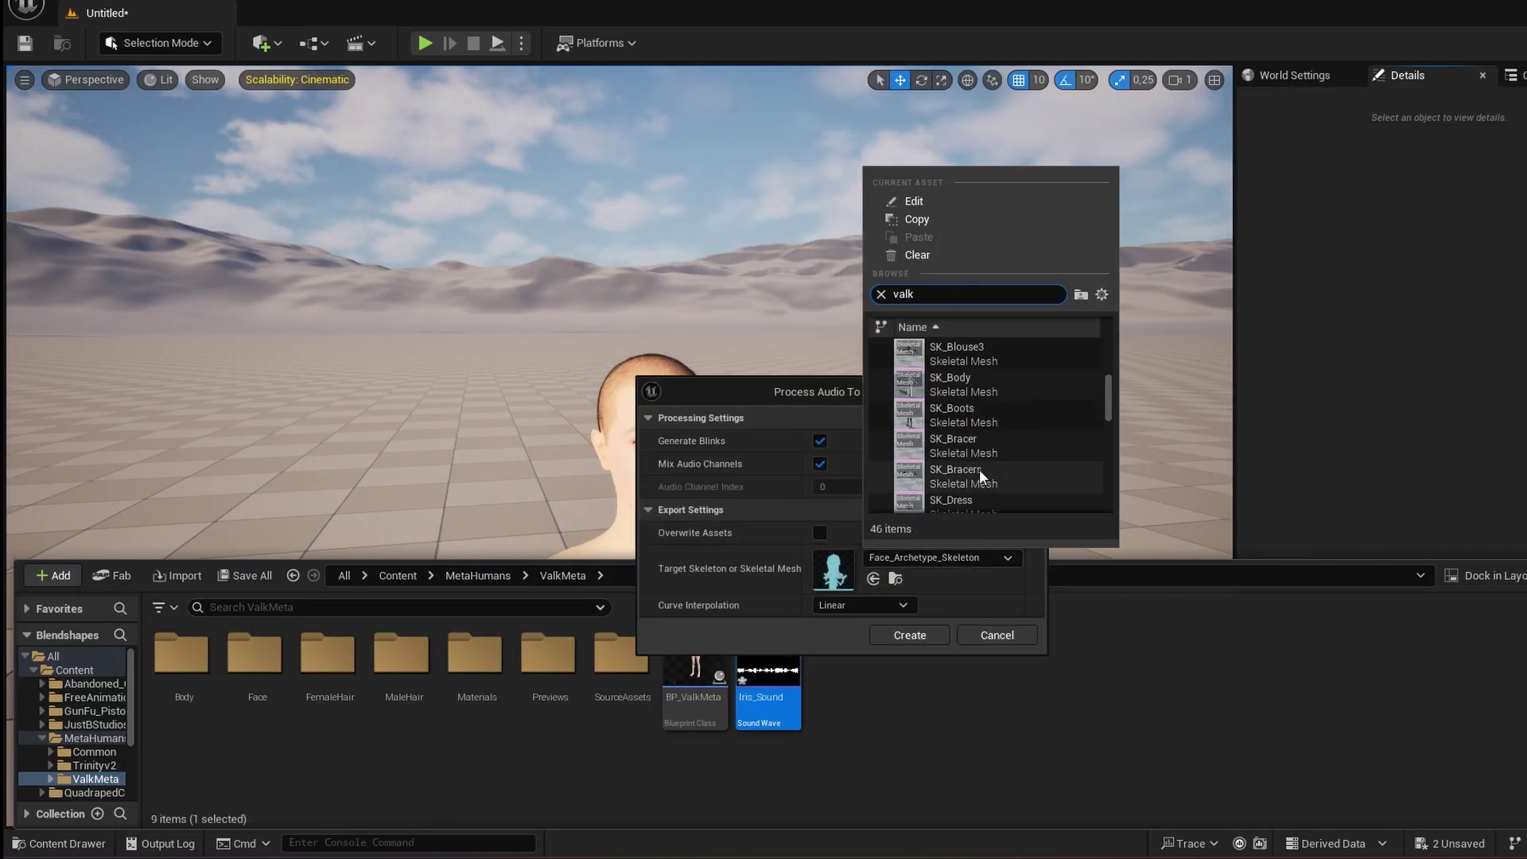
{"action": "scroll", "coordinate": [1103, 479], "scroll_direction": "down", "scroll_amount": 2}
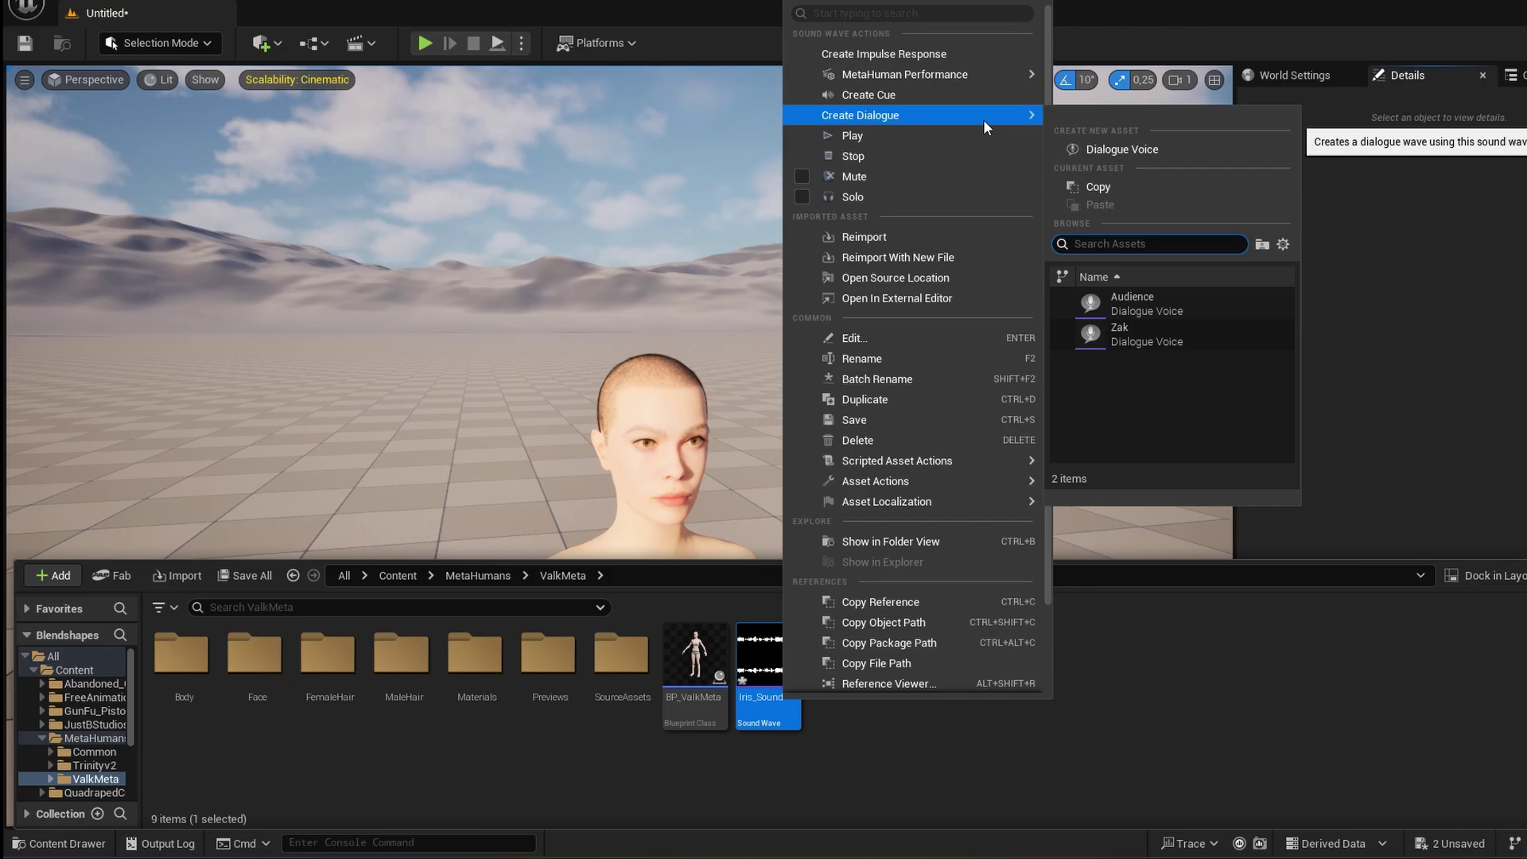
- Process the Iris_Sound sound wave into the MetaHuman level sequence LS_irisIris_Sound
{"action": "mouse_move", "coordinate": [999, 80]}
{"action": "left_click", "coordinate": [1110, 86]}
{"action": "left_click", "coordinate": [890, 441]}
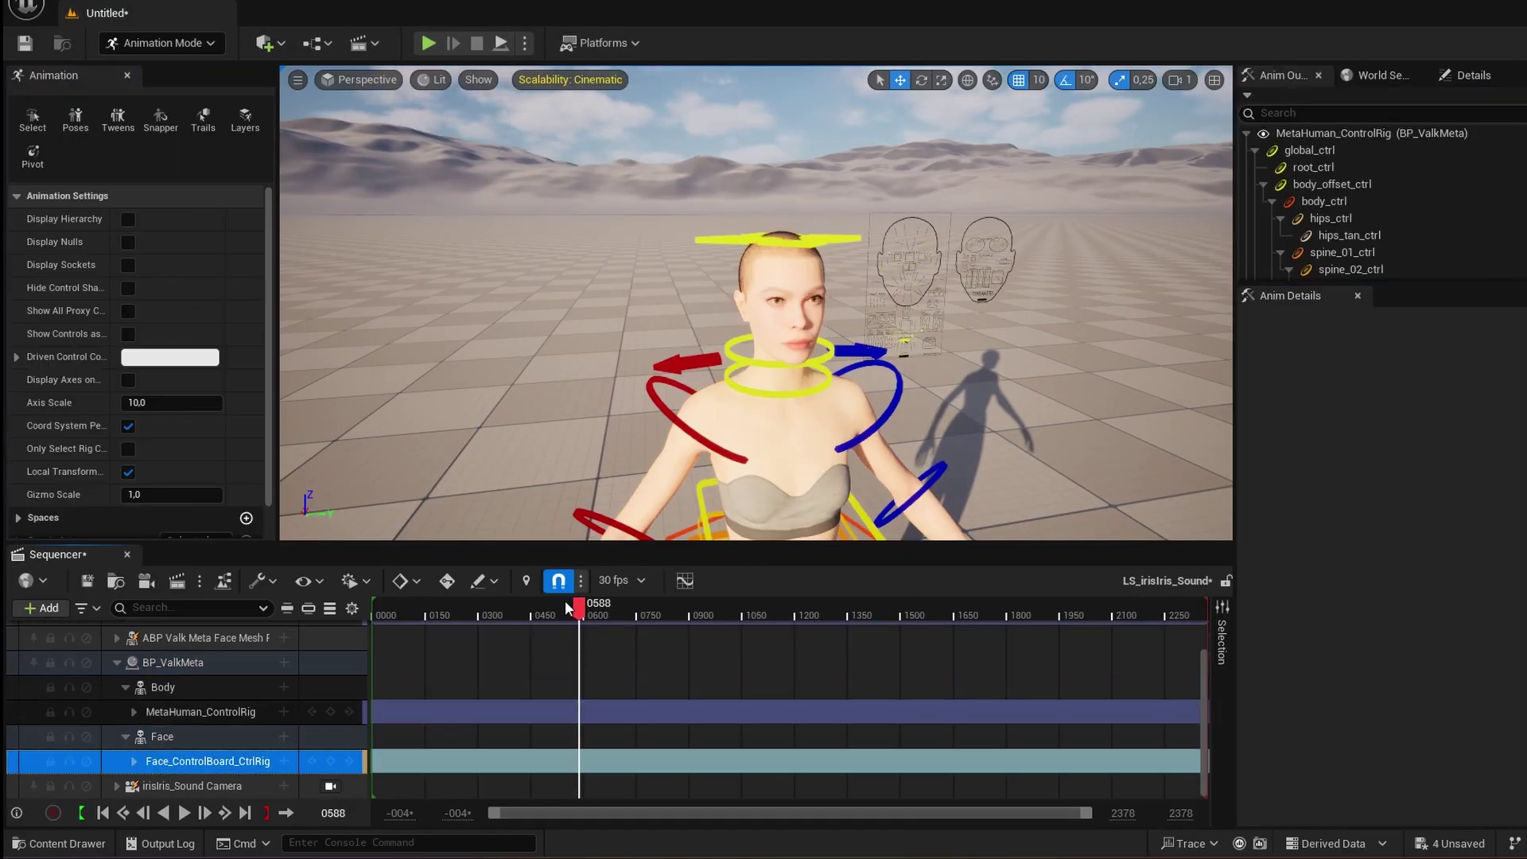
- Delete the Face track and the Body's MetaHuman_ControlRig track from BP_ValkMeta in the LS_irisIris_Sound sequence
{"action": "left_click", "coordinate": [201, 712]}
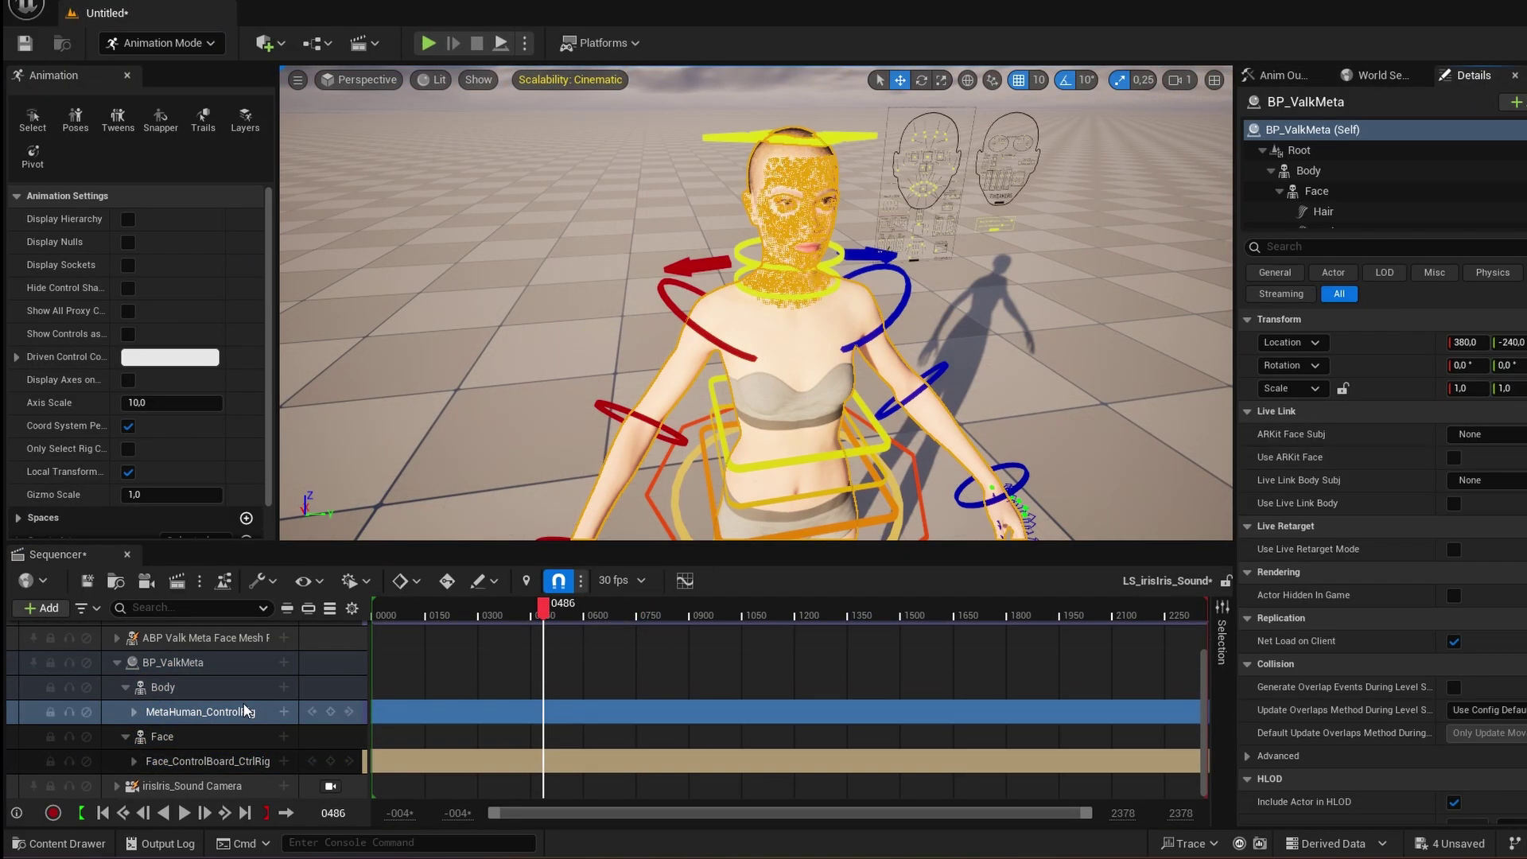
{"action": "scroll", "coordinate": [1207, 710], "scroll_direction": "down", "scroll_amount": 5}
{"action": "scroll", "coordinate": [726, 682], "scroll_direction": "up", "scroll_amount": 10}
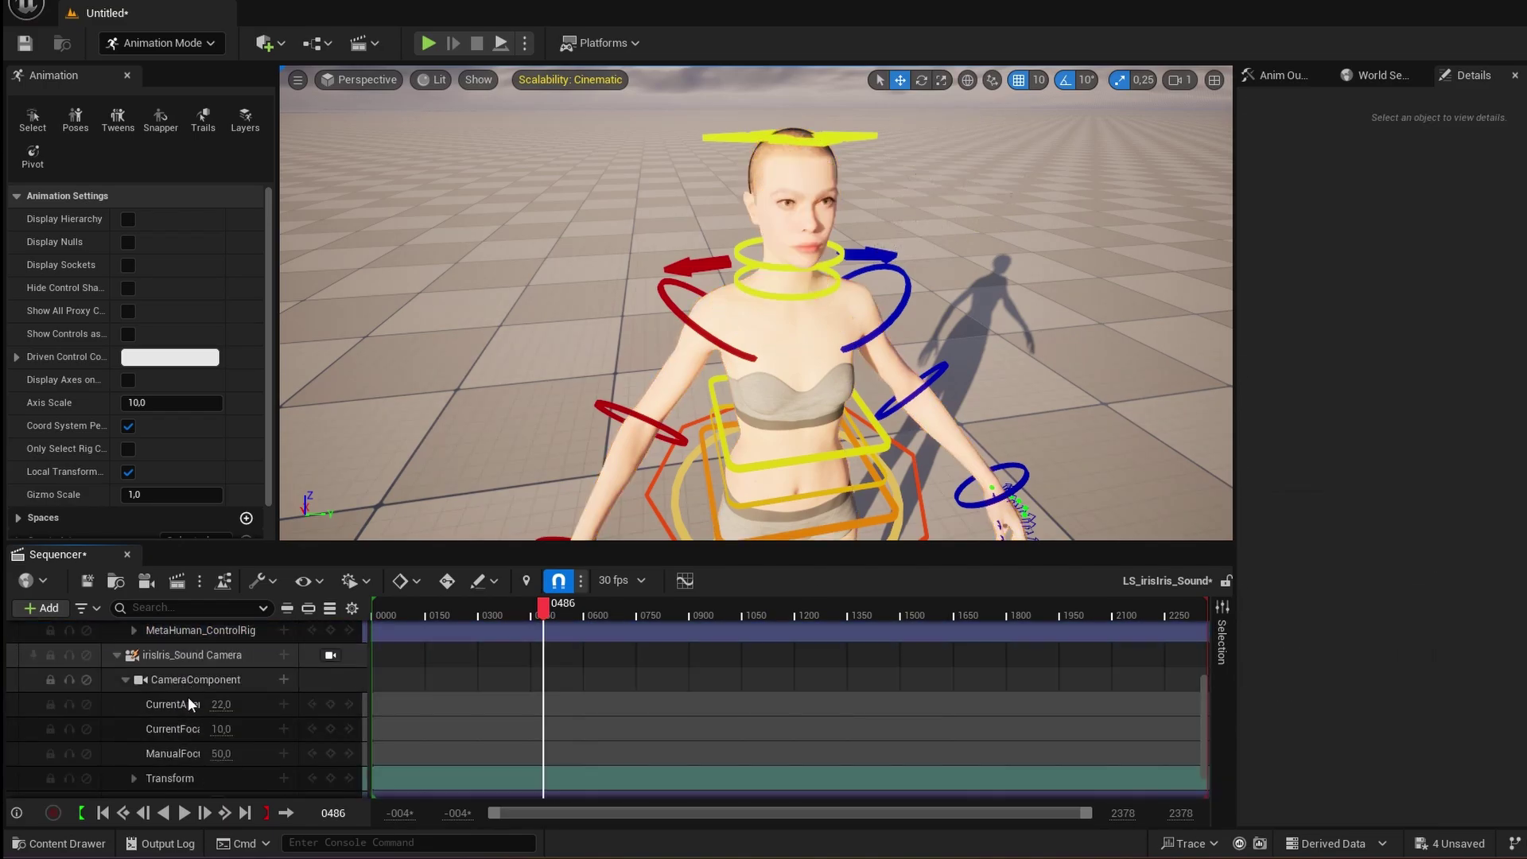
{"action": "left_click", "coordinate": [171, 699]}
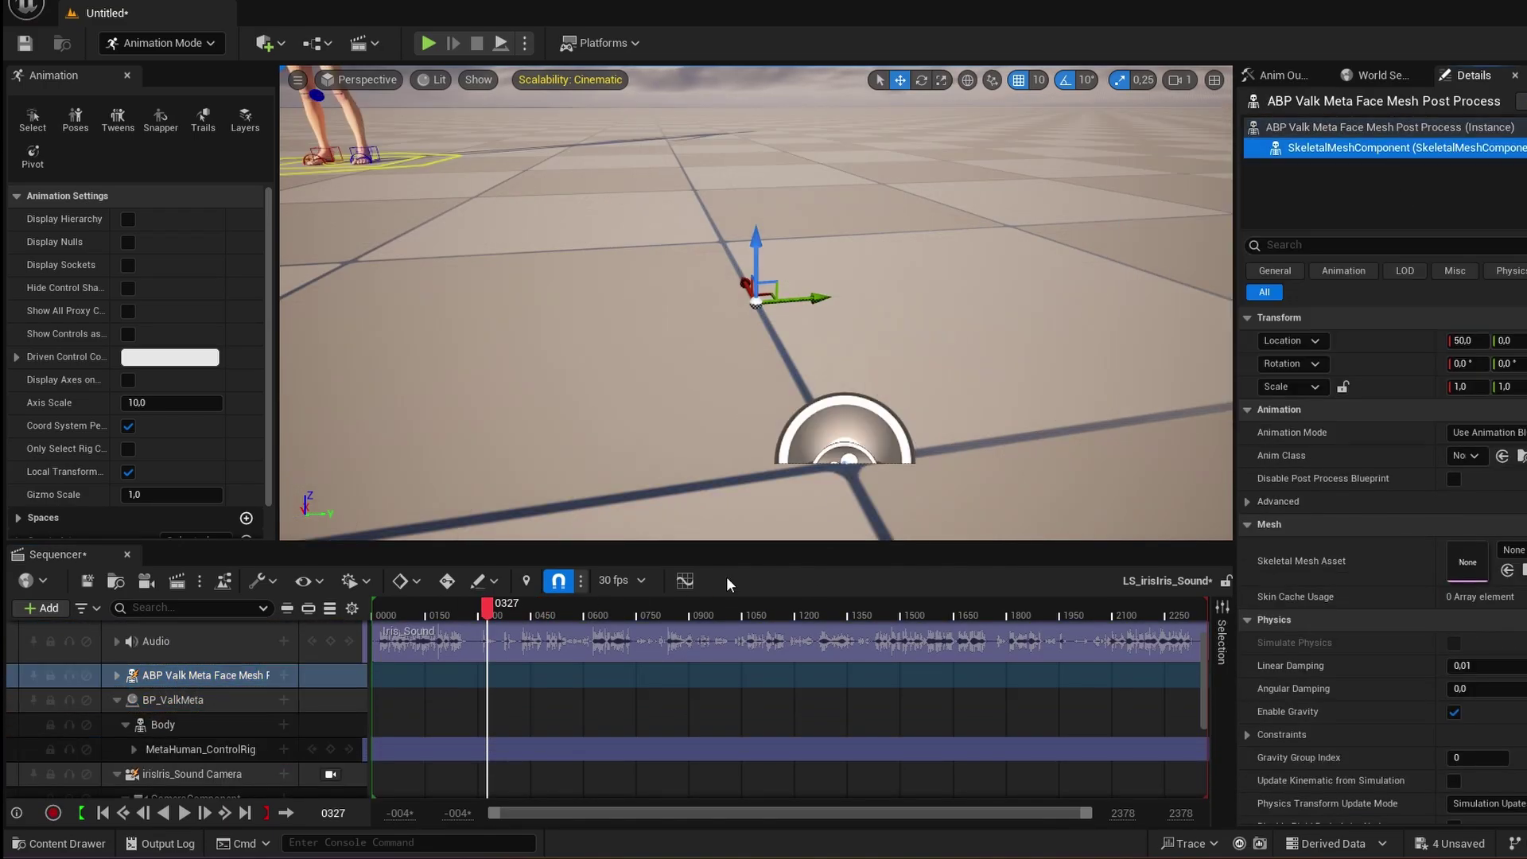
{"action": "left_click", "coordinate": [316, 725]}
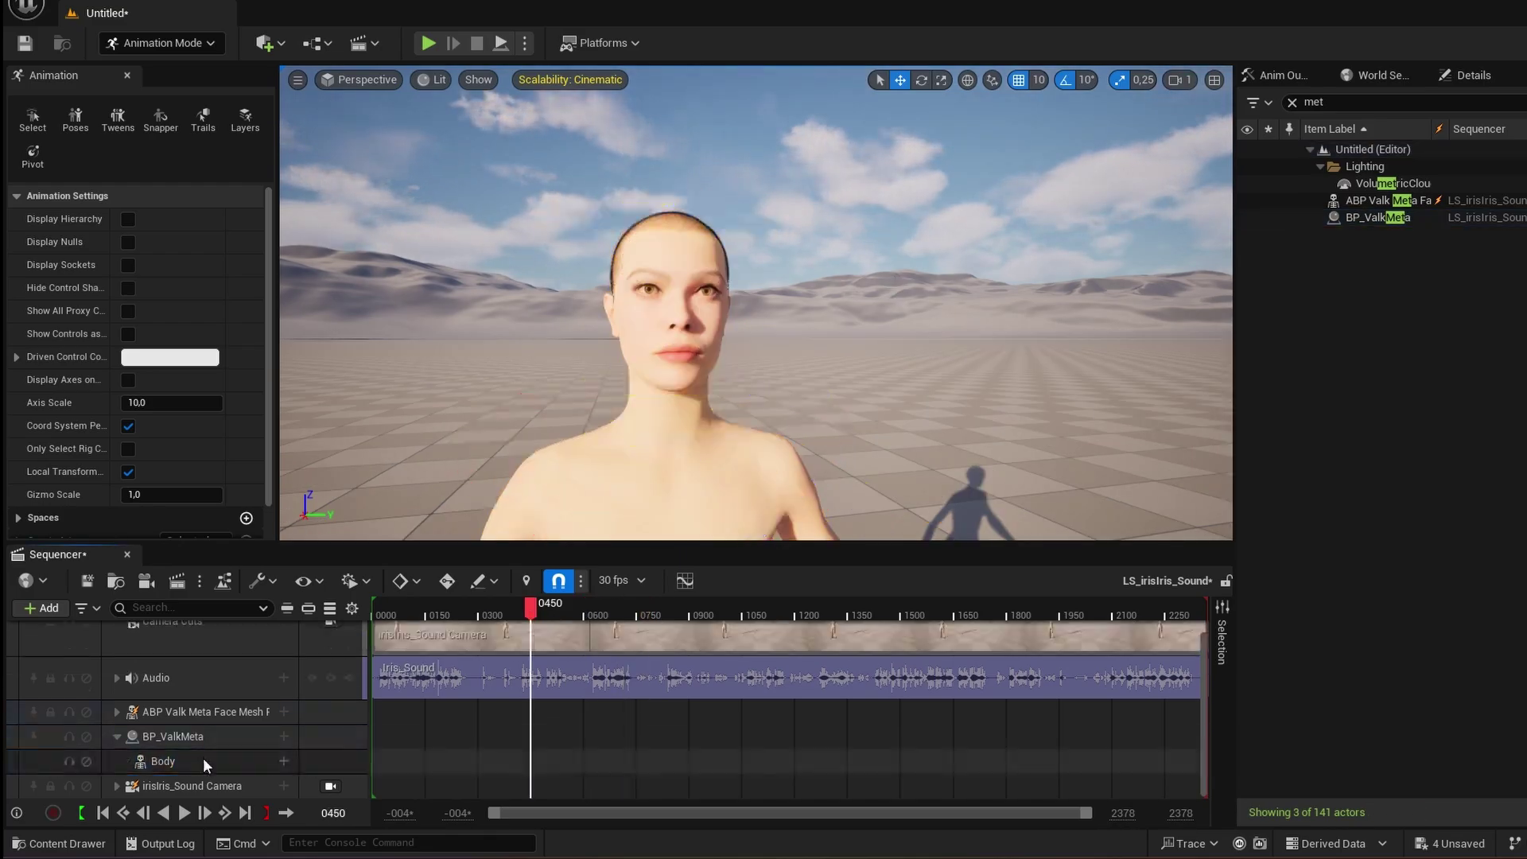
- Add the Iris_Animation_ani_only animation to the Body track of BP_ValkMeta and scrub through the resulting motion
{"action": "left_click", "coordinate": [278, 738]}
{"action": "left_click", "coordinate": [239, 761]}
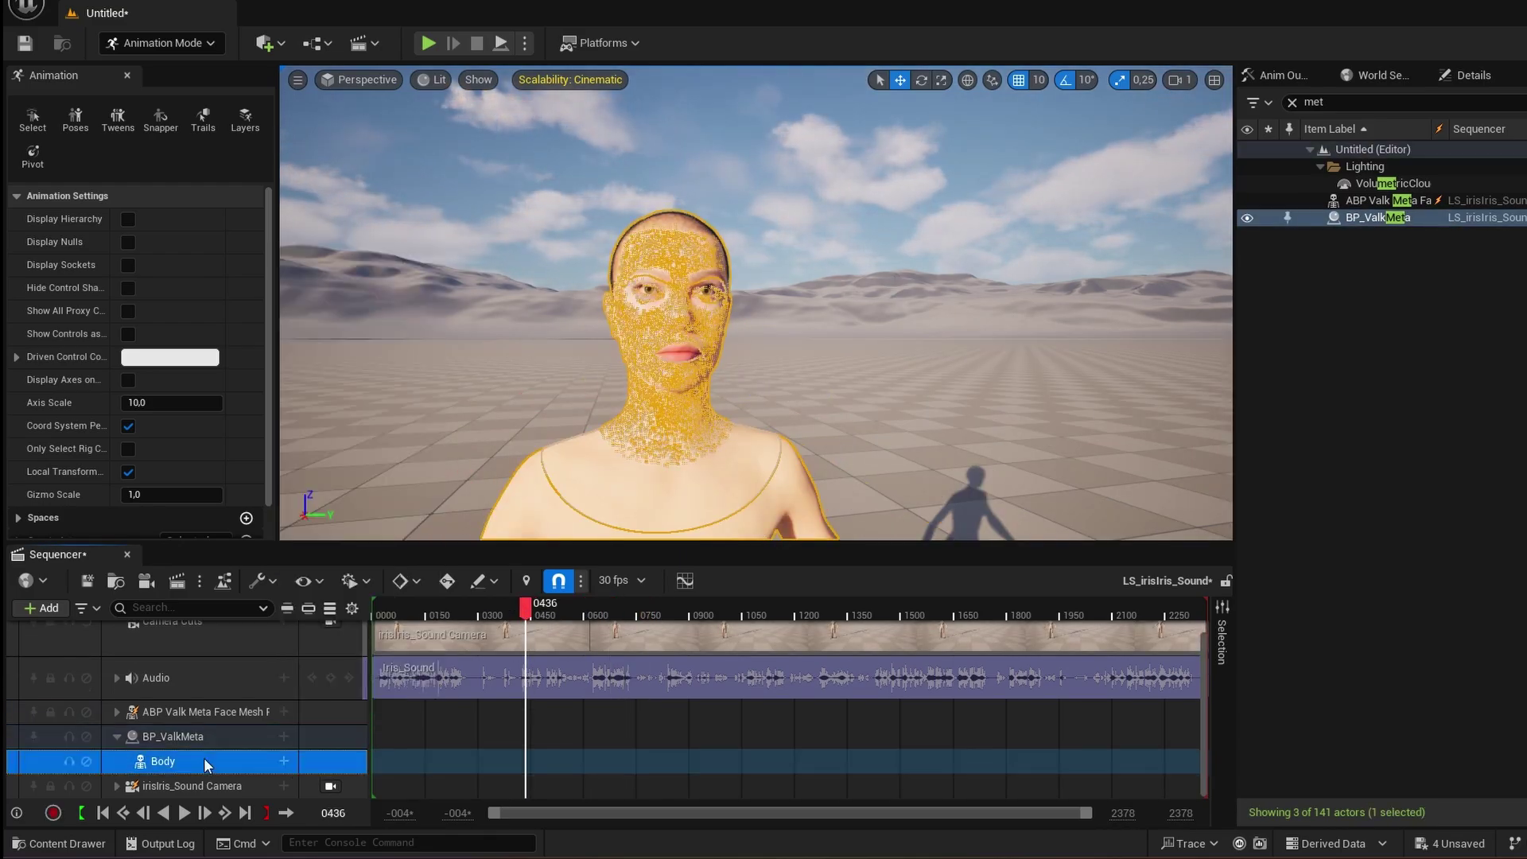
{"action": "left_click", "coordinate": [284, 761]}
{"action": "left_click", "coordinate": [716, 183]}
{"action": "left_click", "coordinate": [479, 613]}
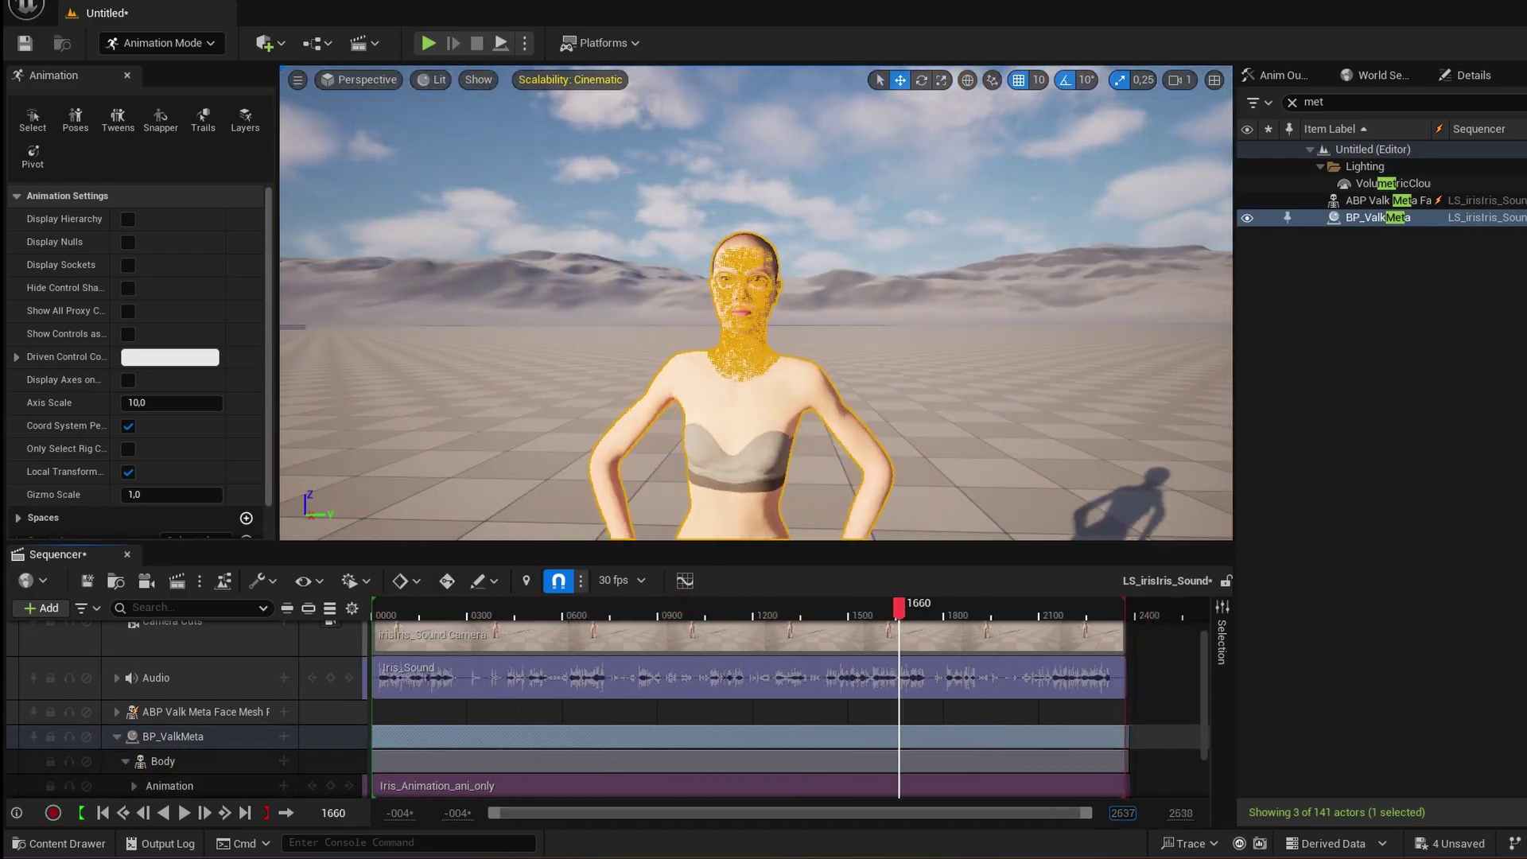
{"action": "left_click", "coordinate": [380, 611]}
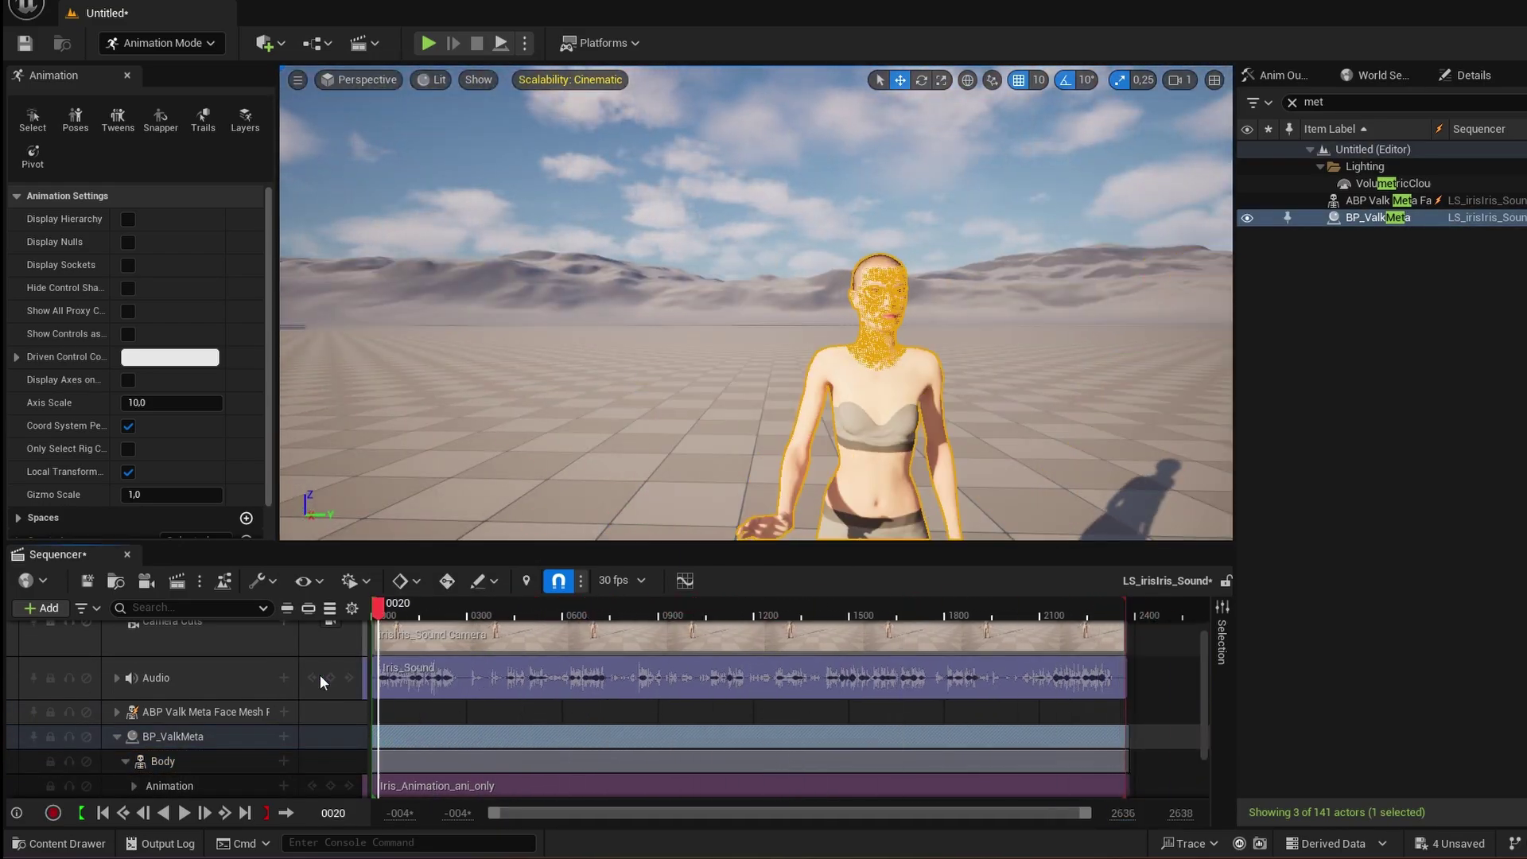
- Inspect the ABP Valk Meta Face Mesh Post Process track and delete it from the sequence
{"action": "left_click", "coordinate": [223, 712]}
{"action": "left_click", "coordinate": [117, 711]}
{"action": "left_click", "coordinate": [167, 736]}
{"action": "left_click", "coordinate": [554, 615]}
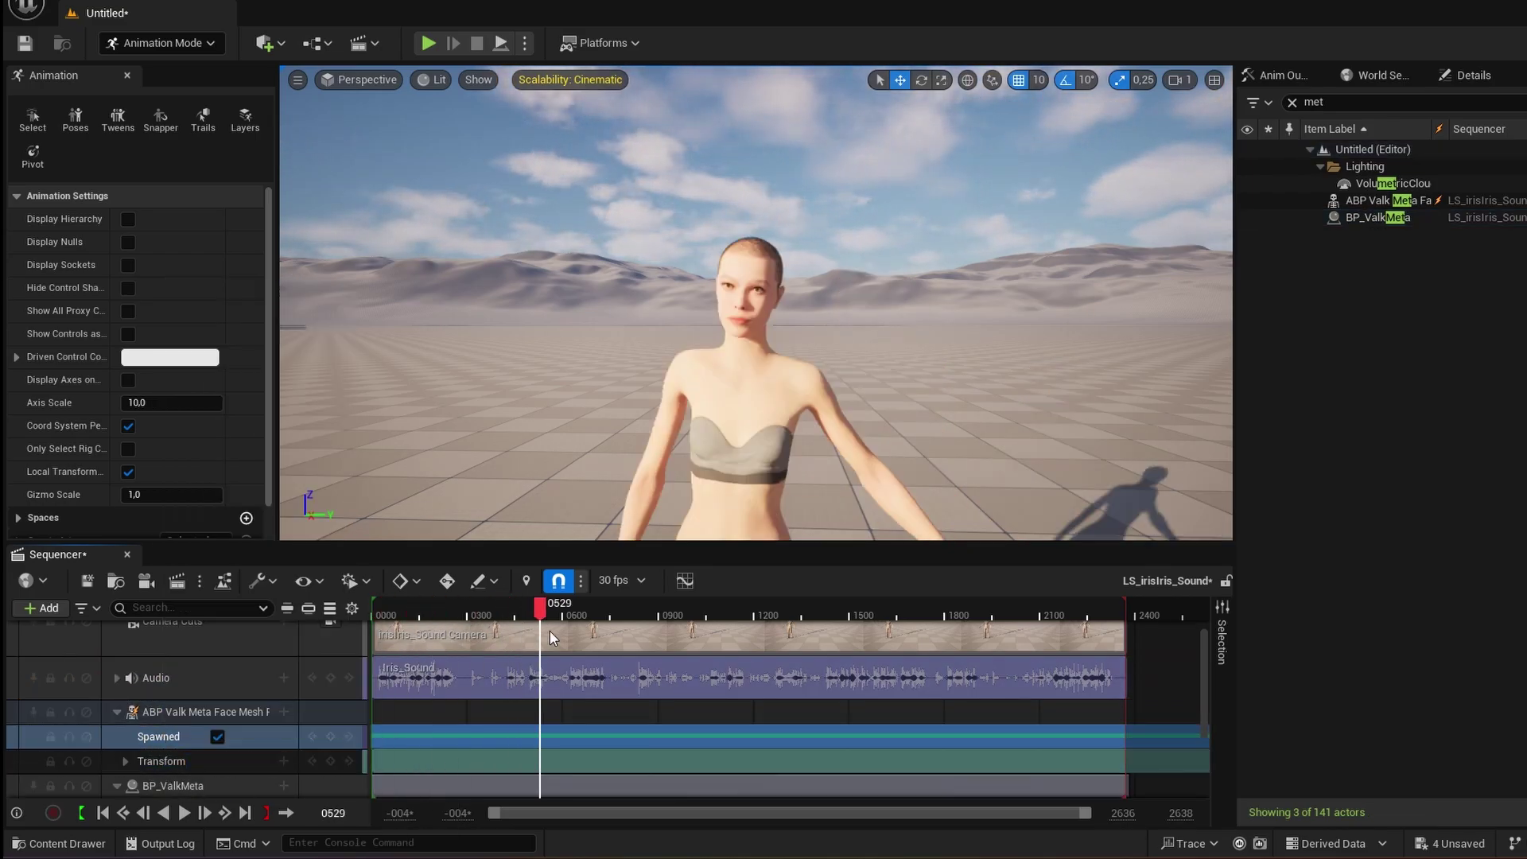
{"action": "left_click", "coordinate": [402, 612]}
{"action": "right_click", "coordinate": [159, 692]}
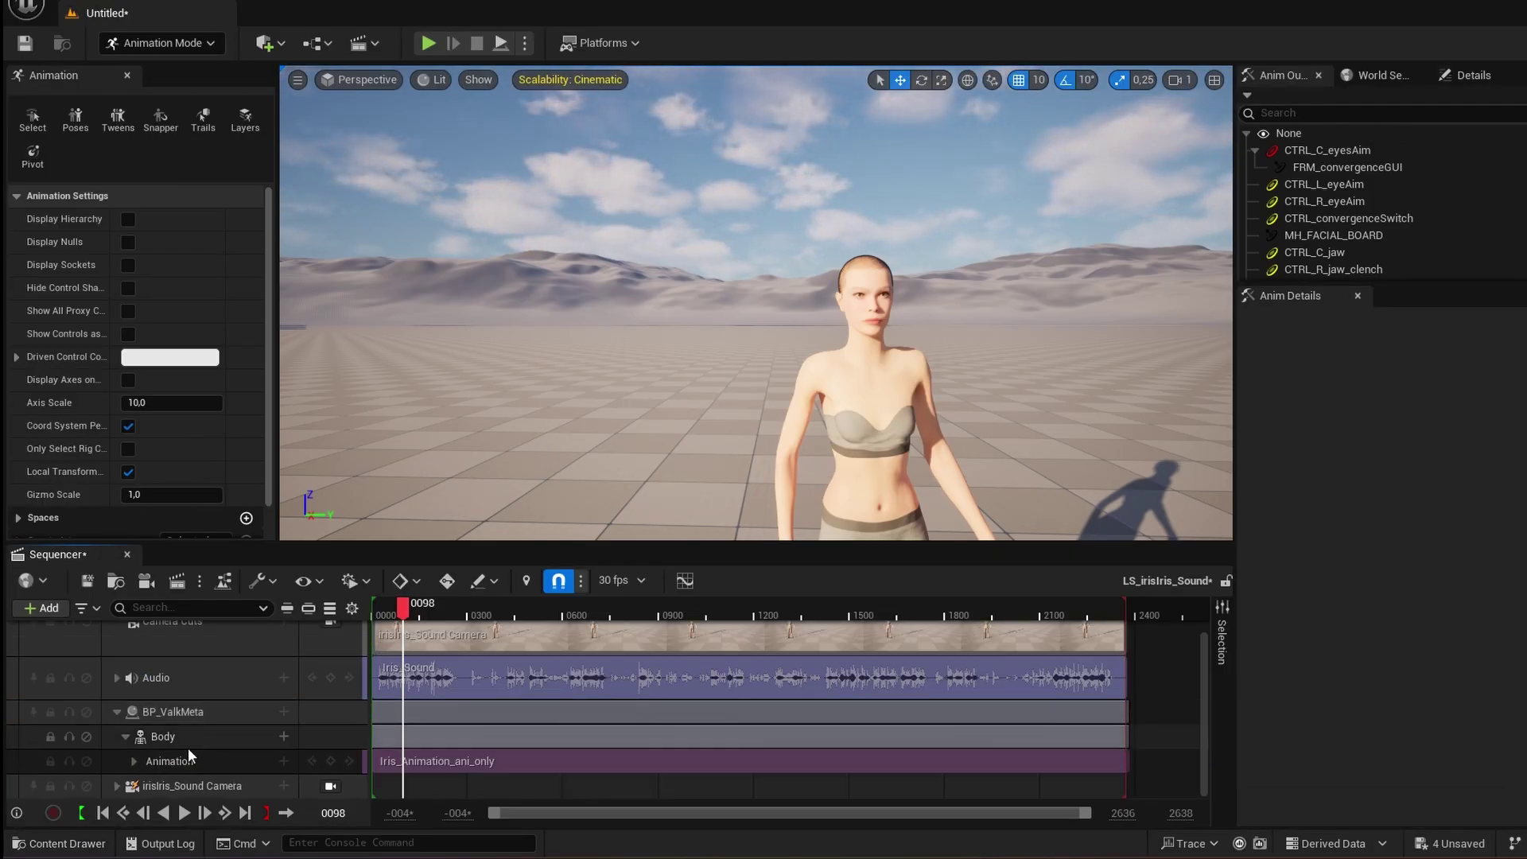
- Add the AS_irisIris_Sound animation to the Face track of BP_ValkMeta and open the options of the Body's MetaHuman_ControlRig track
{"action": "left_click", "coordinate": [203, 737]}
{"action": "left_click", "coordinate": [283, 744]}
{"action": "key", "text": "Escape"}
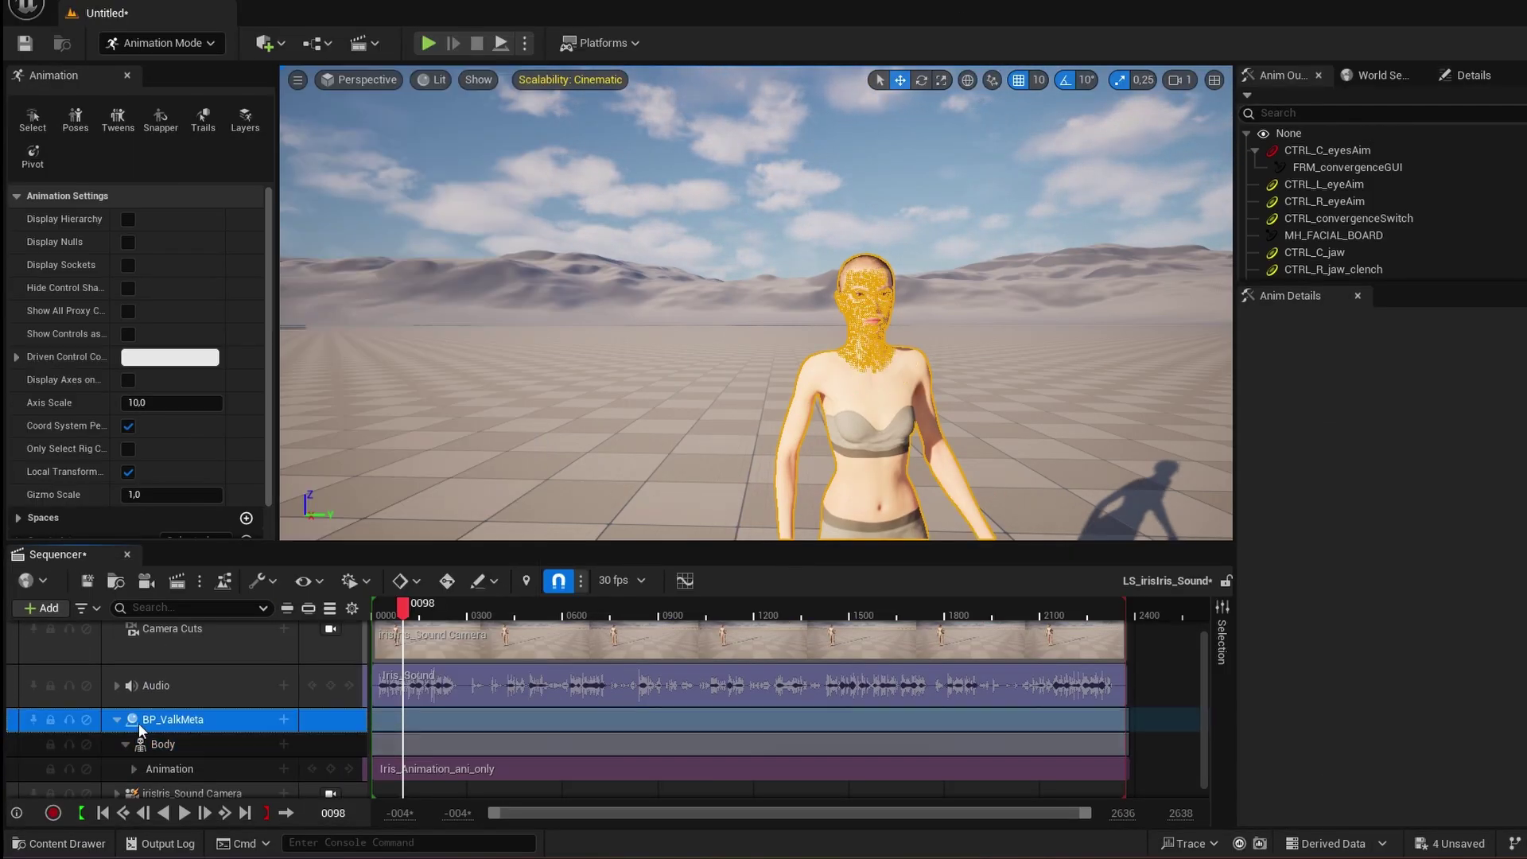
{"action": "left_click", "coordinate": [283, 744]}
{"action": "left_click", "coordinate": [341, 481]}
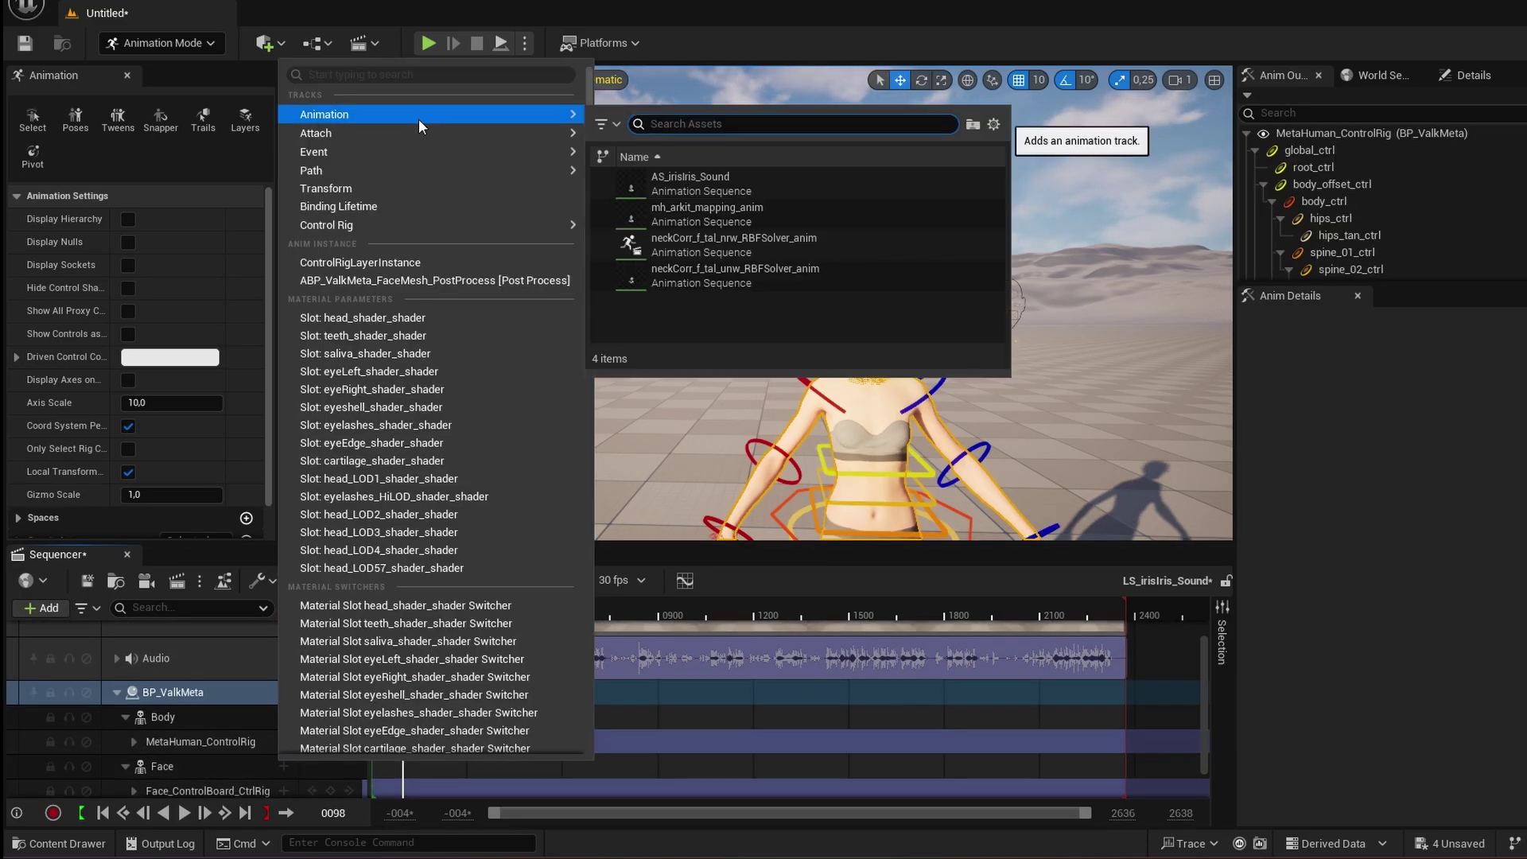
{"action": "left_click", "coordinate": [676, 176]}
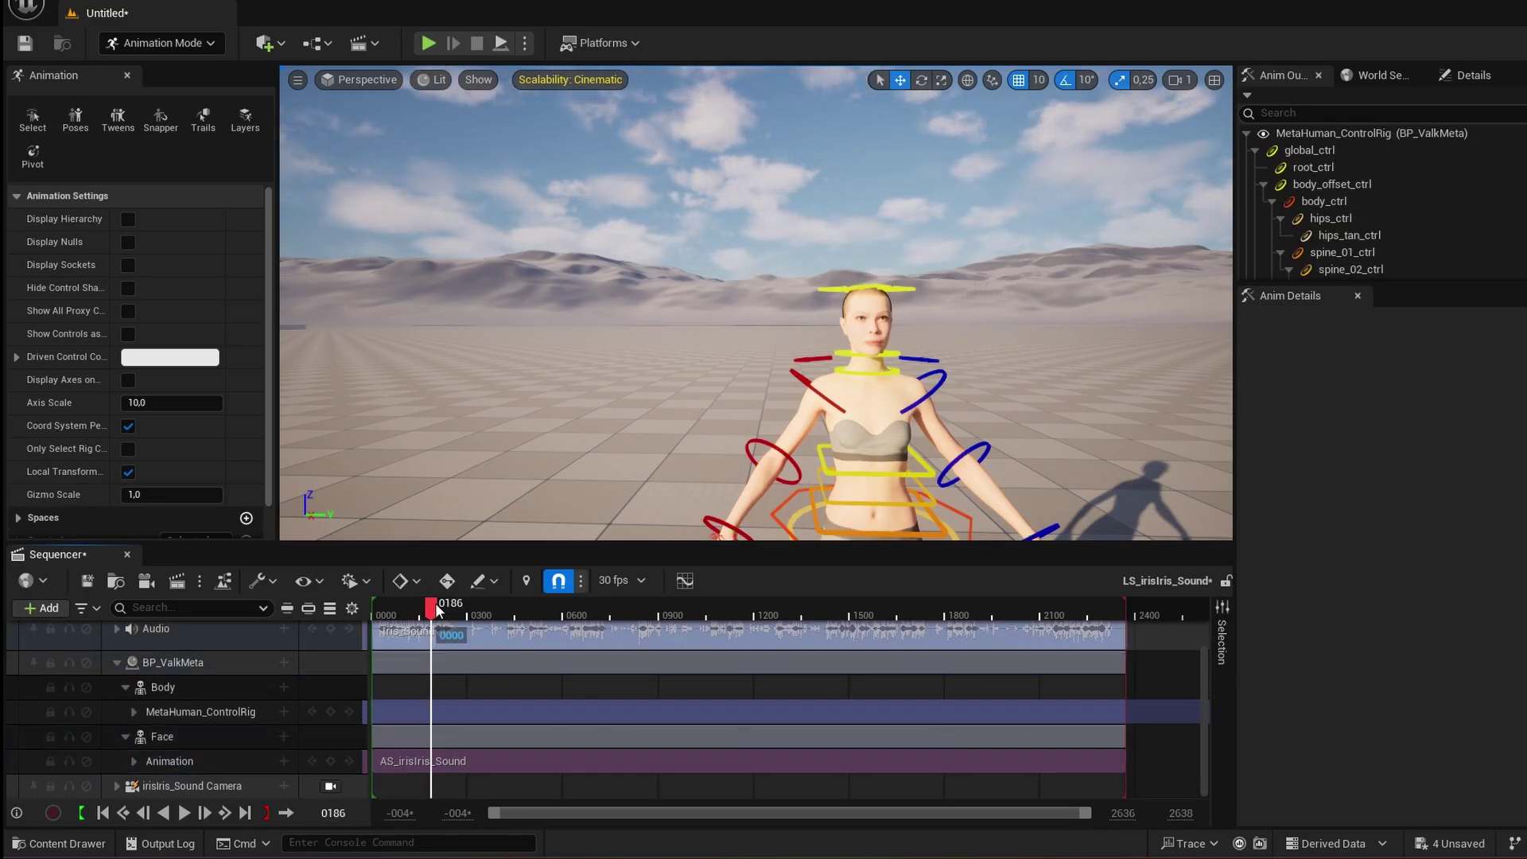
{"action": "left_click", "coordinate": [239, 712]}
{"action": "right_click", "coordinate": [216, 710]}
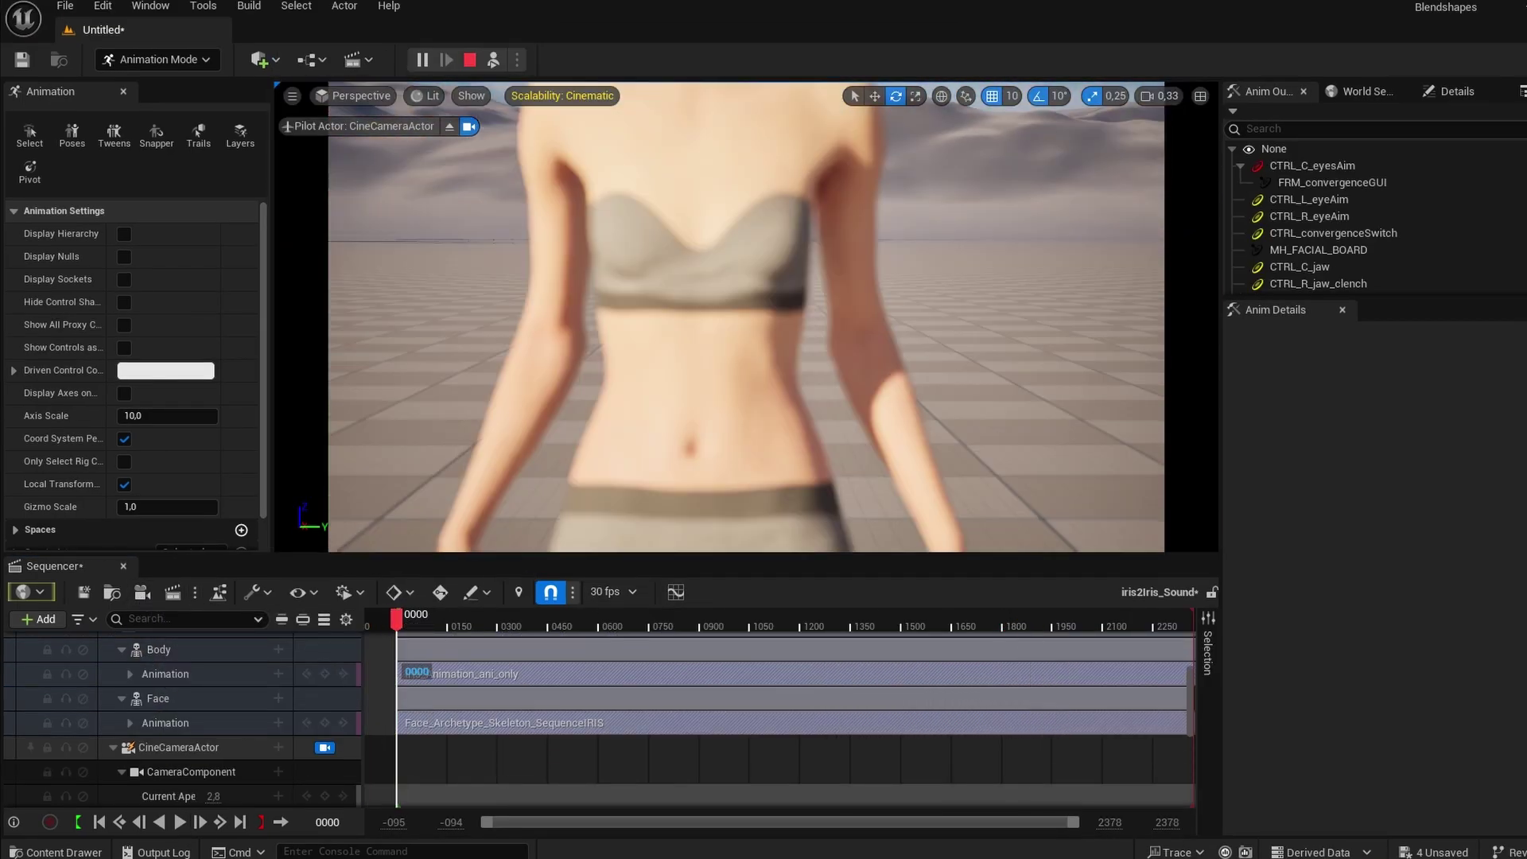
- Set the CineCameraActor's focus method to Disable and its lens to 85mm Prime f/1.8, and scrub through the iris2Iris_Sound sequence
{"action": "left_click", "coordinate": [191, 771]}
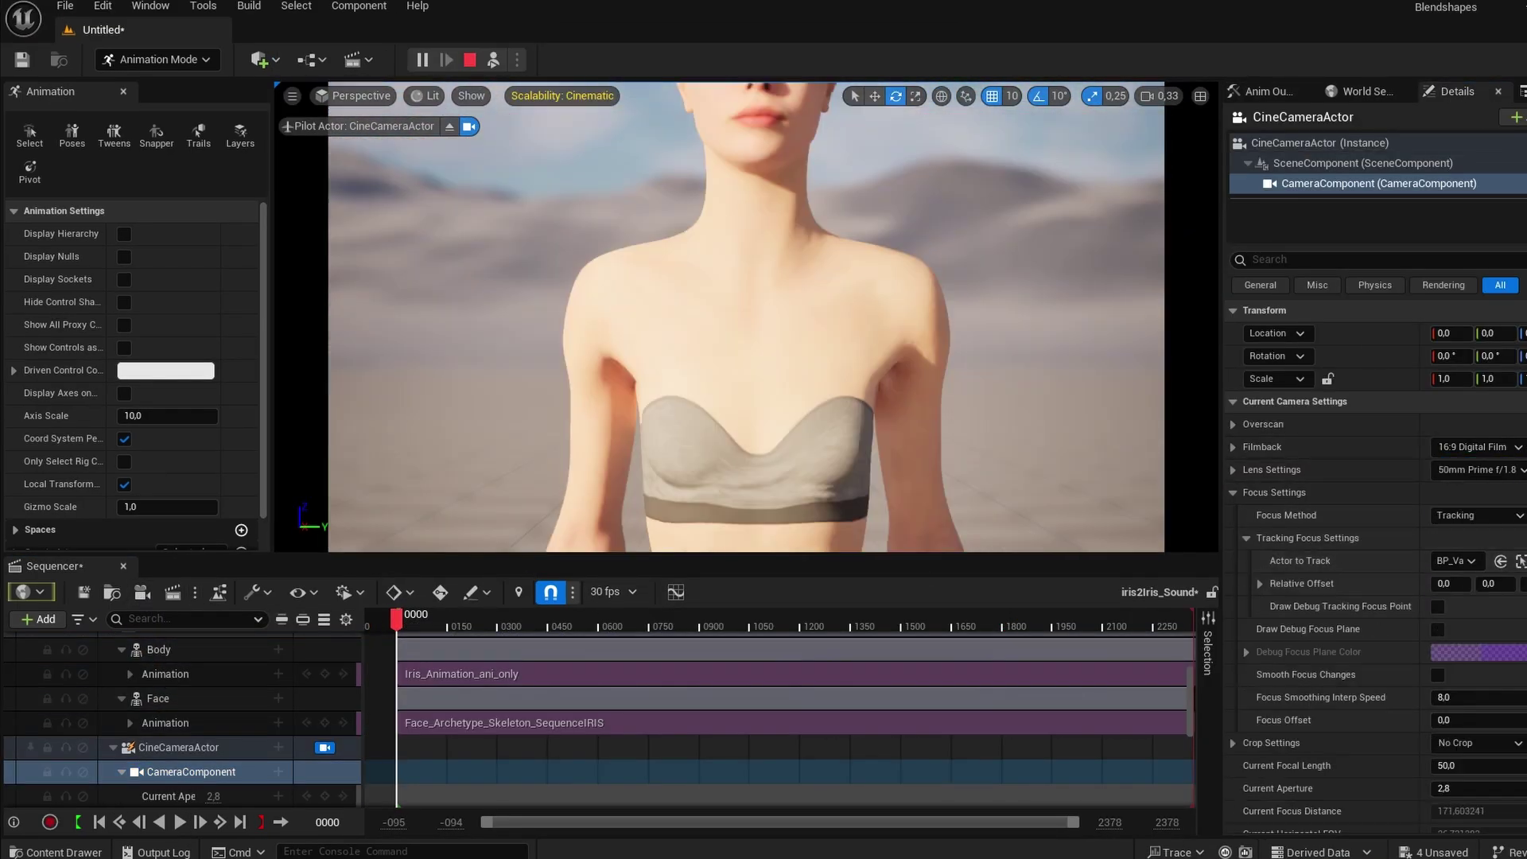
{"action": "key", "text": "r"}
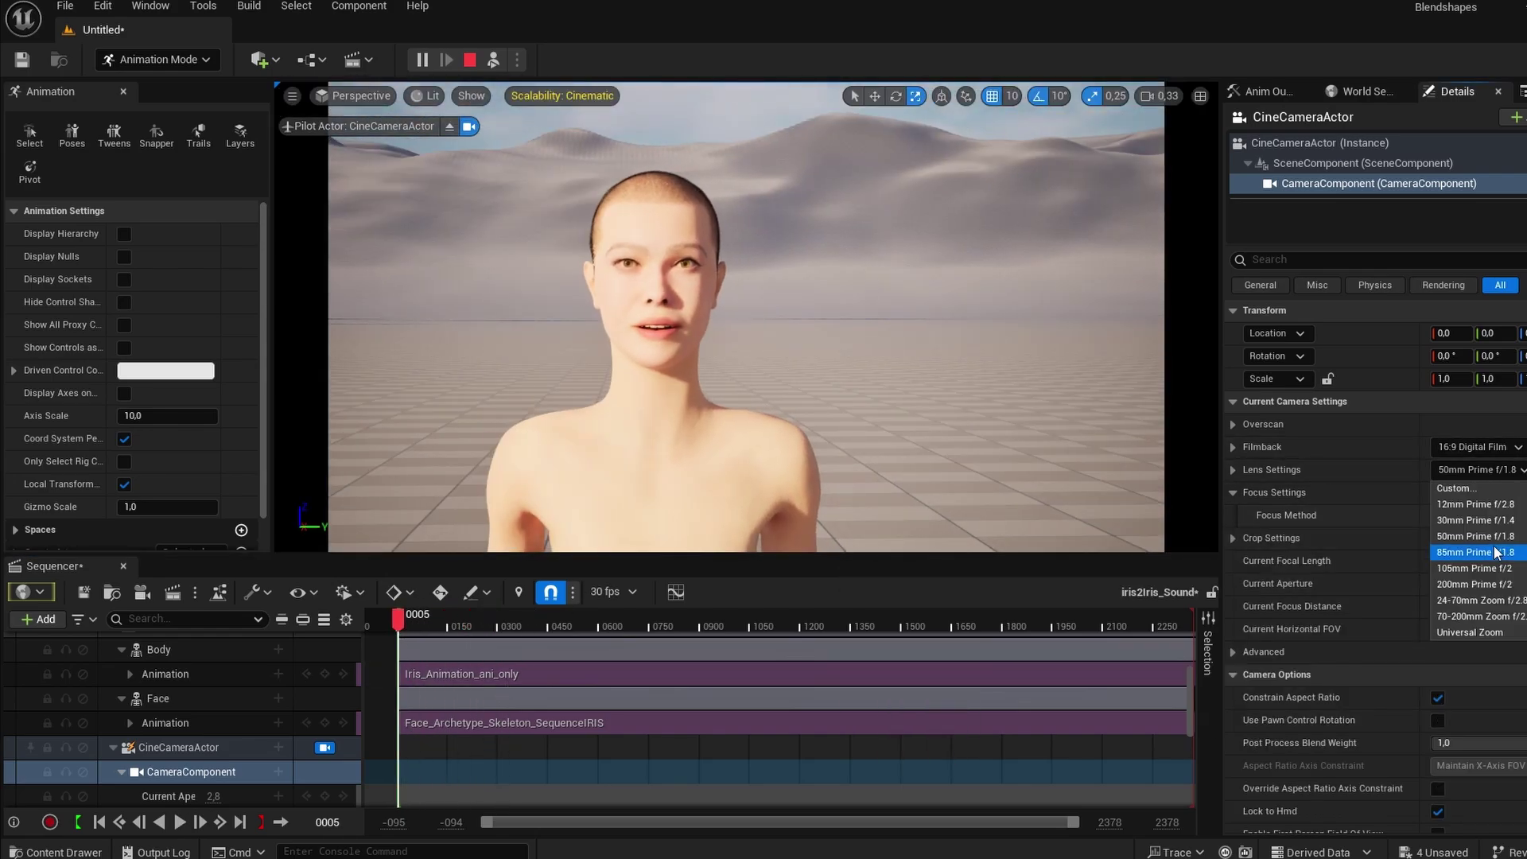
{"action": "left_click", "coordinate": [1497, 553]}
{"action": "scroll", "coordinate": [413, 700], "scroll_direction": "down", "scroll_amount": 3}
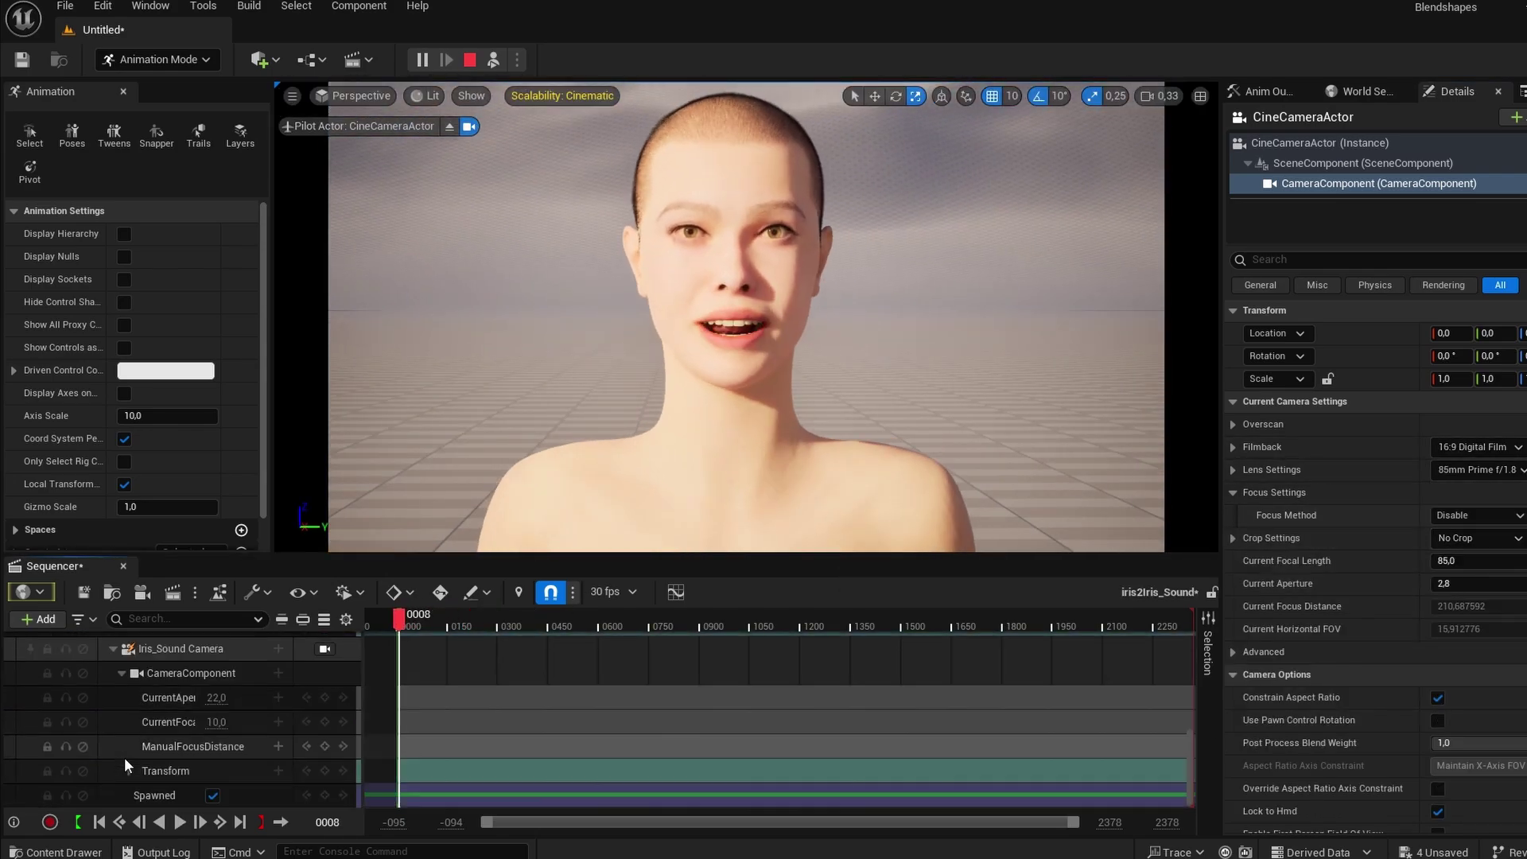
{"action": "left_click_drag", "start_coordinate": [399, 625], "coordinate": [500, 652]}
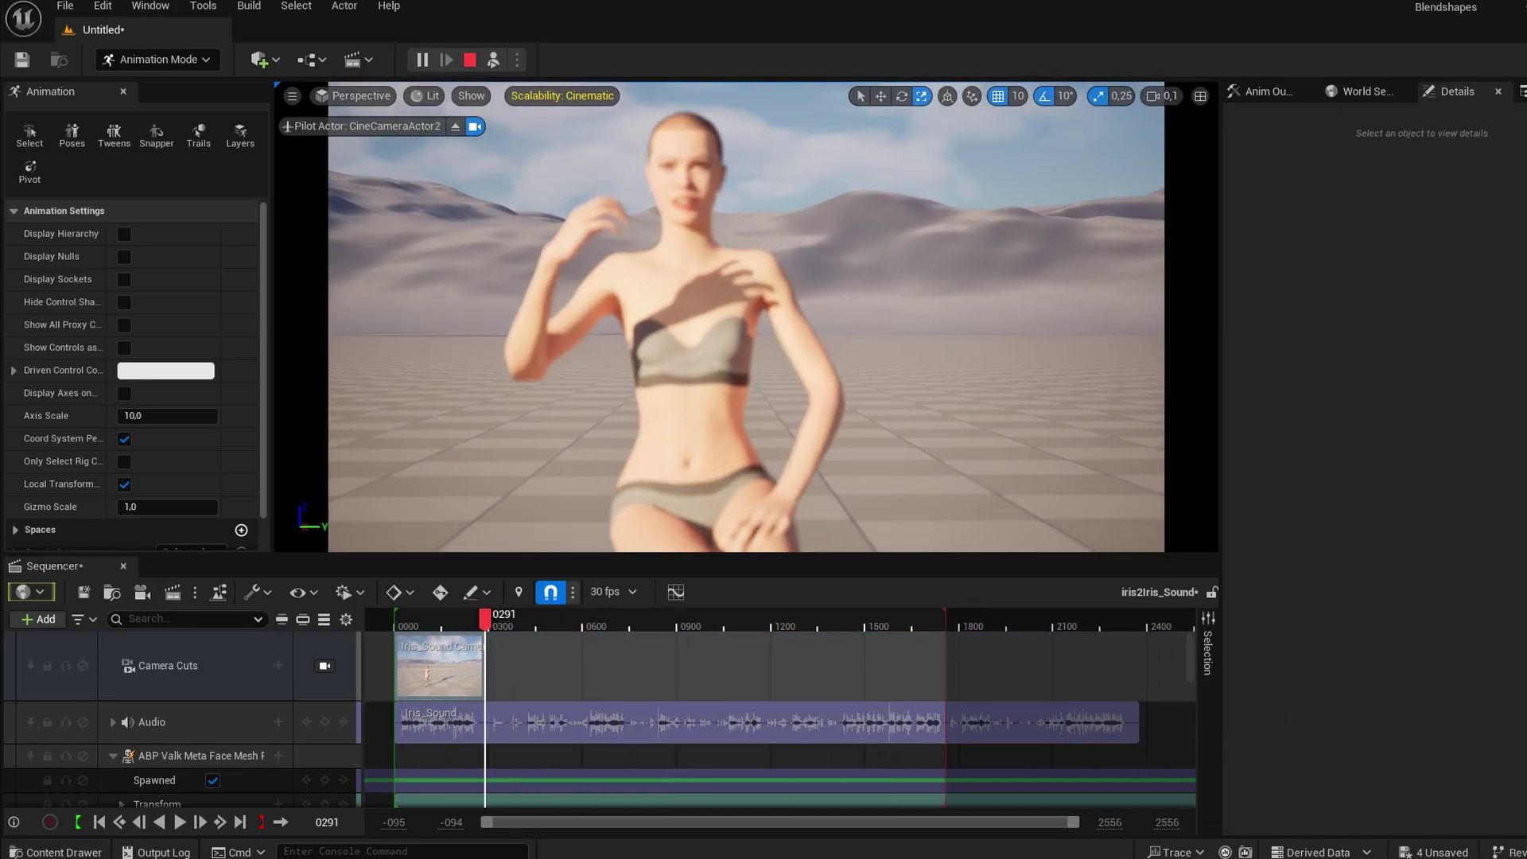
- Set CineCameraActor2's focus method to Disable and its lens to 50mm Prime f/1.8, and play and scrub through the iris2Iris_Sound sequence
{"action": "scroll", "coordinate": [111, 740], "scroll_direction": "down", "scroll_amount": 3}
{"action": "left_click", "coordinate": [212, 700]}
{"action": "left_click", "coordinate": [1509, 515]}
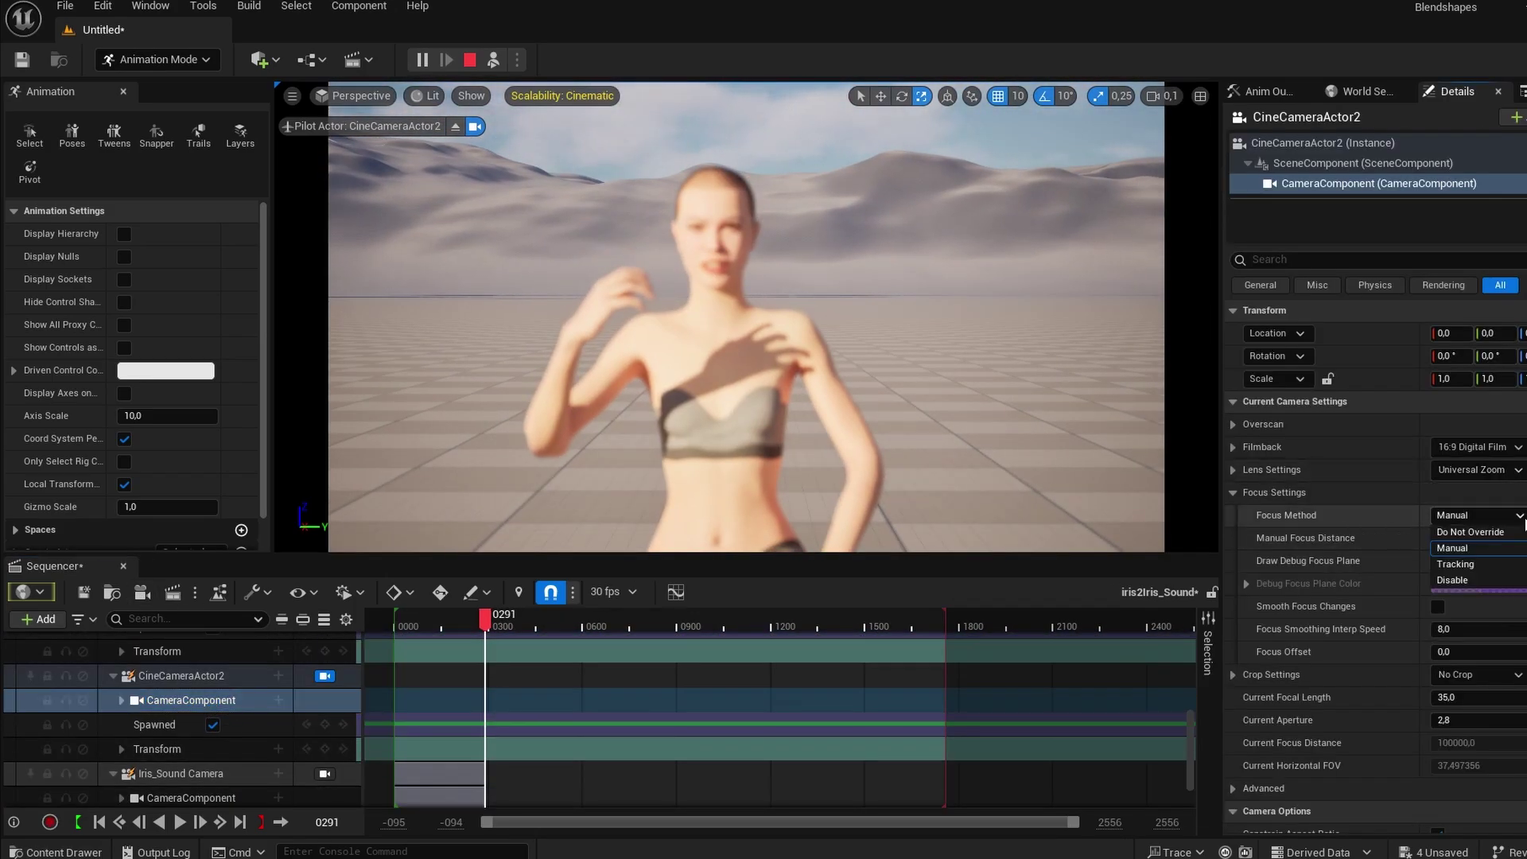
{"action": "left_click", "coordinate": [1475, 536]}
{"action": "left_click", "coordinate": [180, 822]}
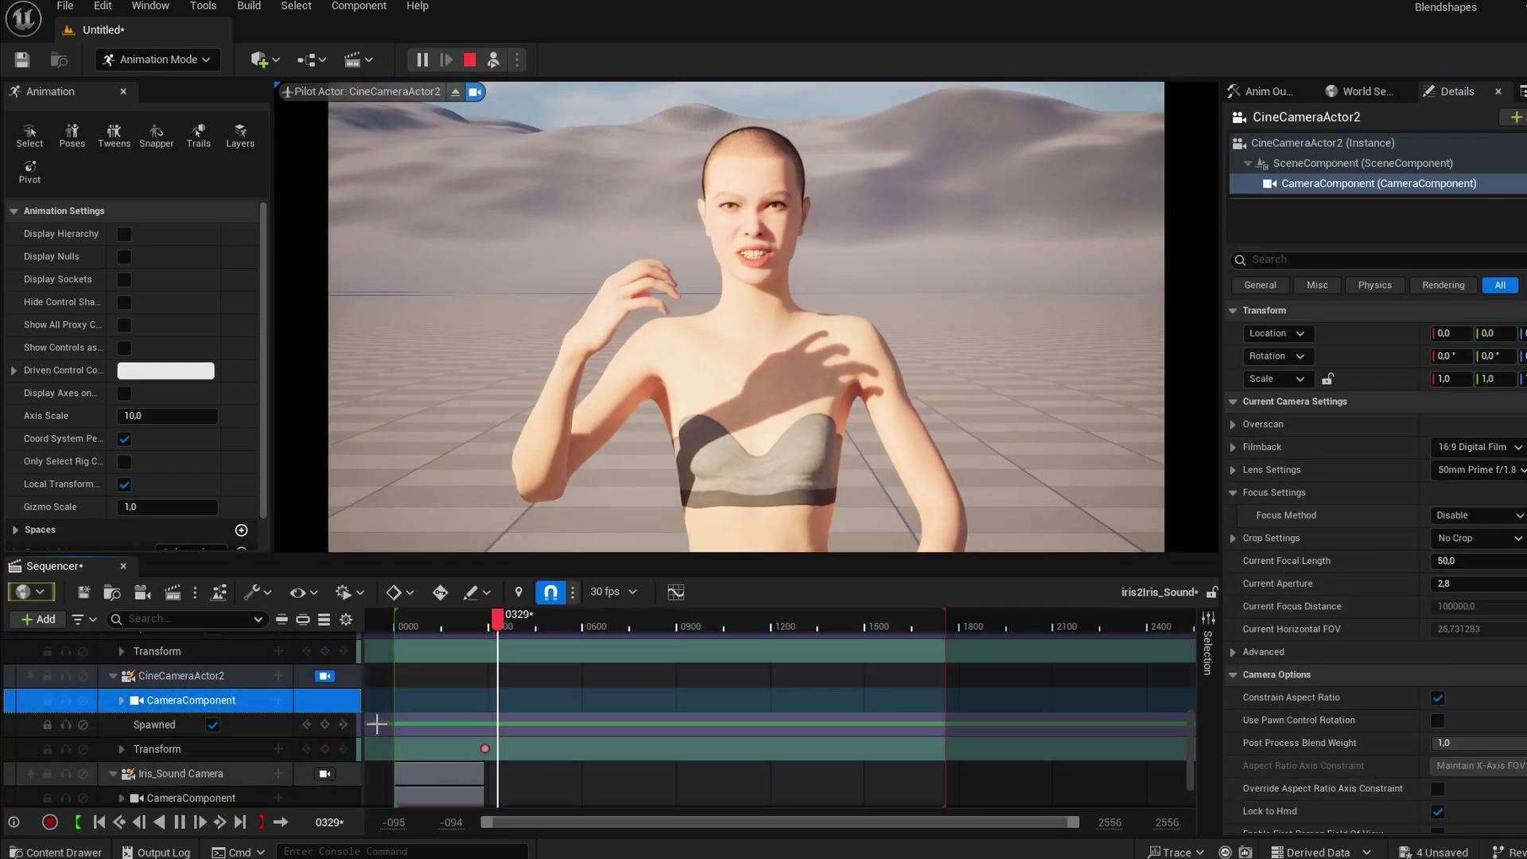
{"action": "left_click_drag", "start_coordinate": [511, 624], "coordinate": [545, 628]}
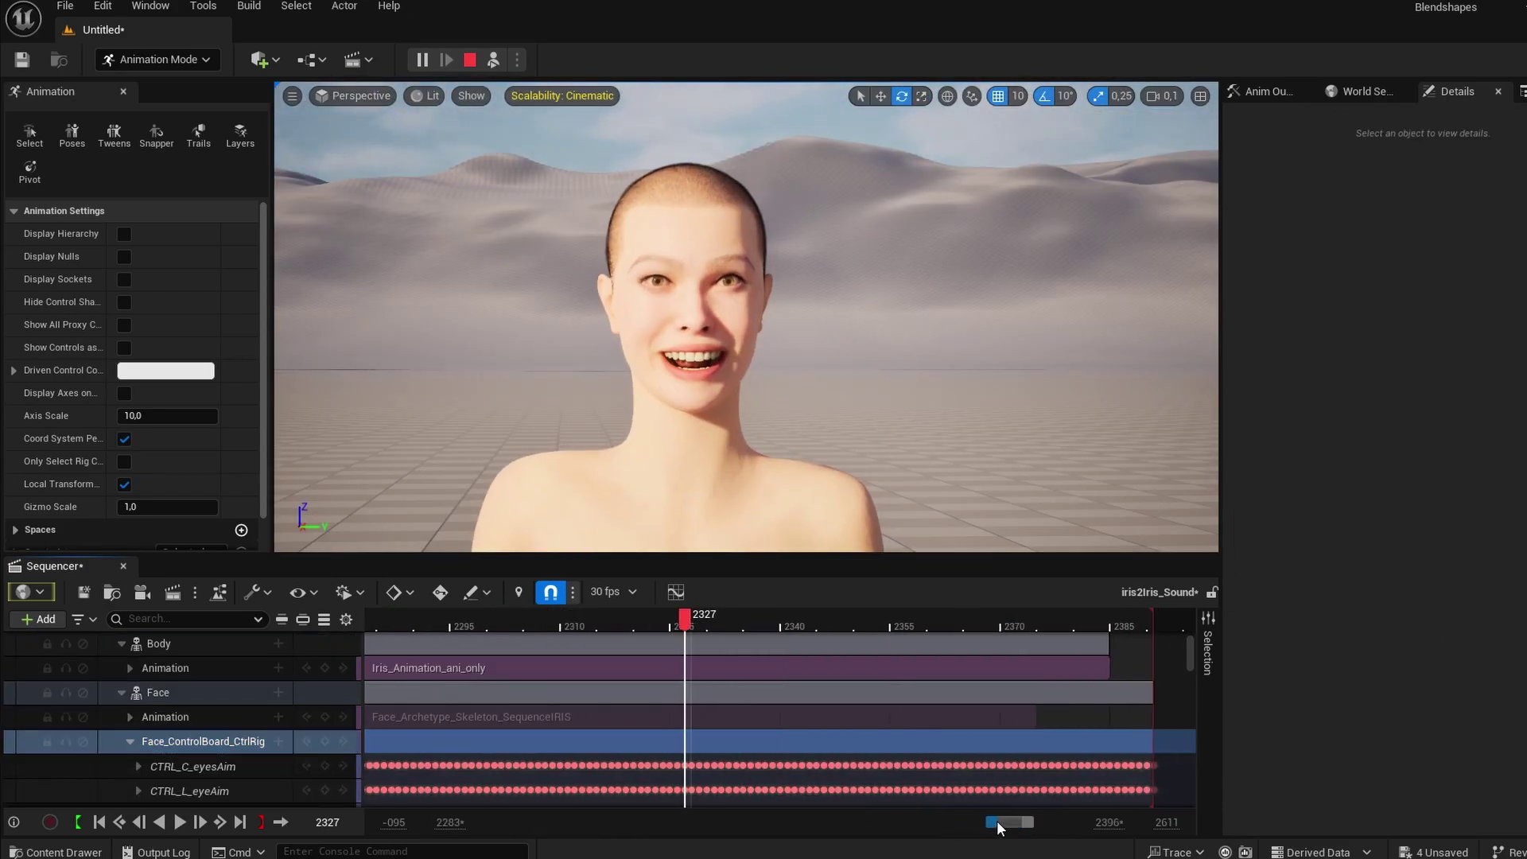
- At frame 2322, adjust the left lower-lip depress control on the face control board to reshape the mouth
{"action": "left_click", "coordinate": [721, 232]}
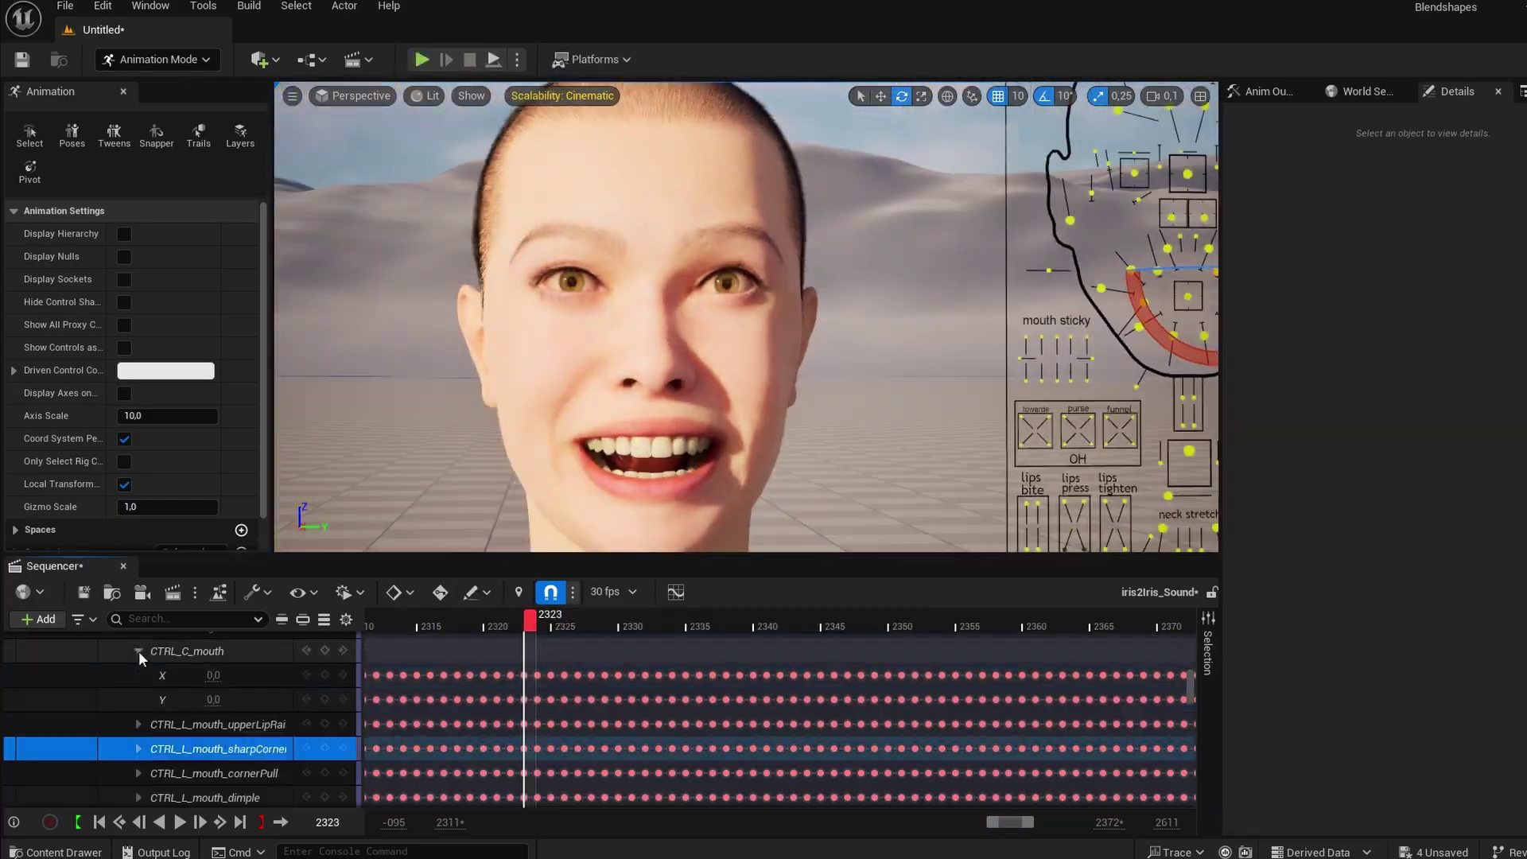
{"action": "scroll", "coordinate": [313, 722], "scroll_direction": "down", "scroll_amount": 5}
{"action": "key", "text": "Left"}
{"action": "scroll", "coordinate": [222, 666], "scroll_direction": "down", "scroll_amount": 10}
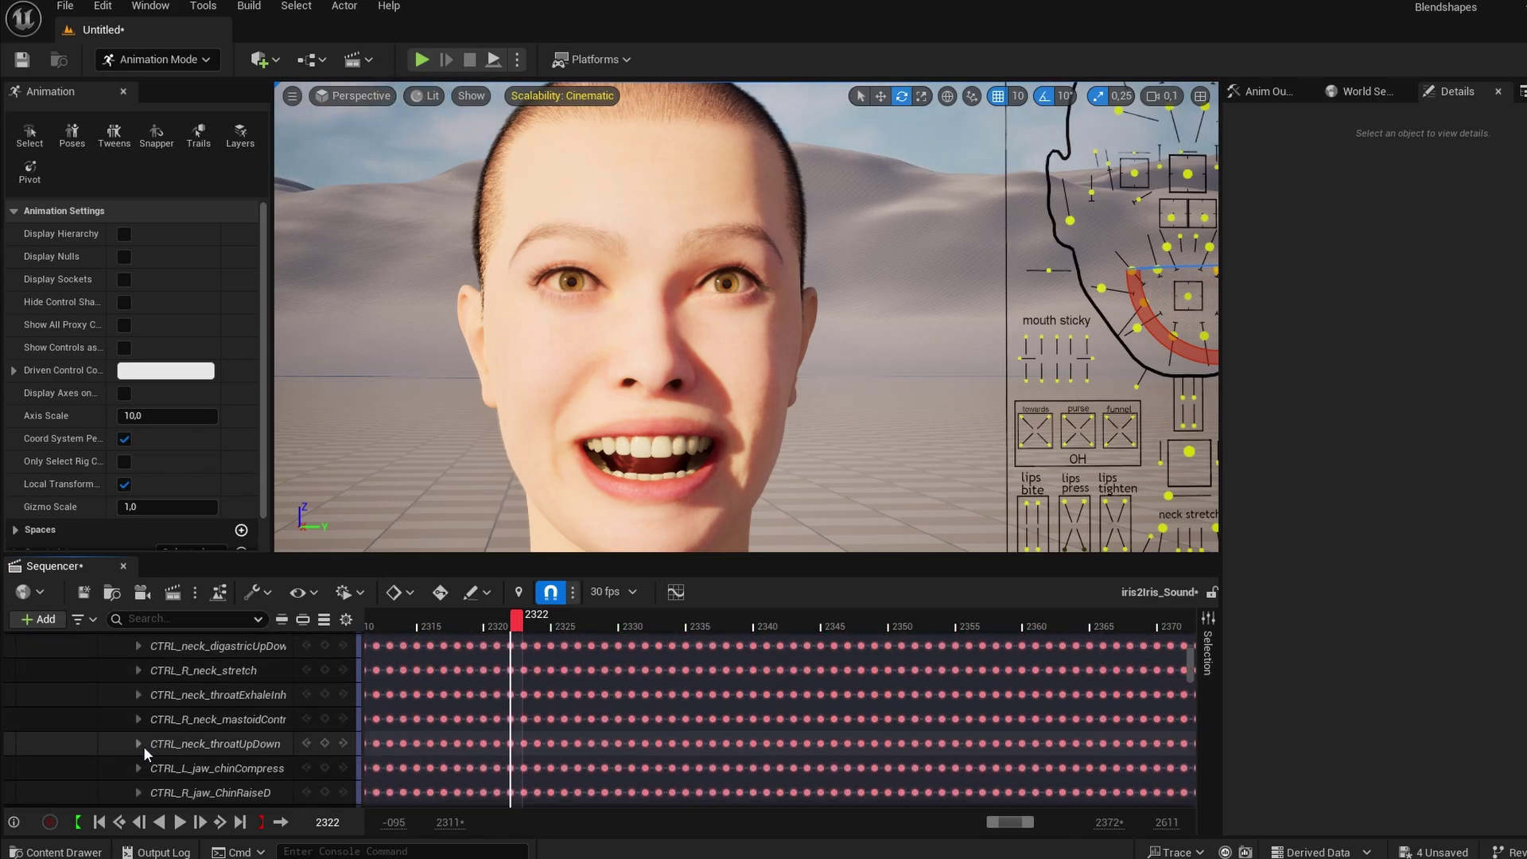
{"action": "left_click", "coordinate": [143, 750]}
{"action": "left_click", "coordinate": [1137, 326]}
{"action": "scroll", "coordinate": [1116, 298], "scroll_direction": "down", "scroll_amount": 2}
{"action": "key", "text": "w"}
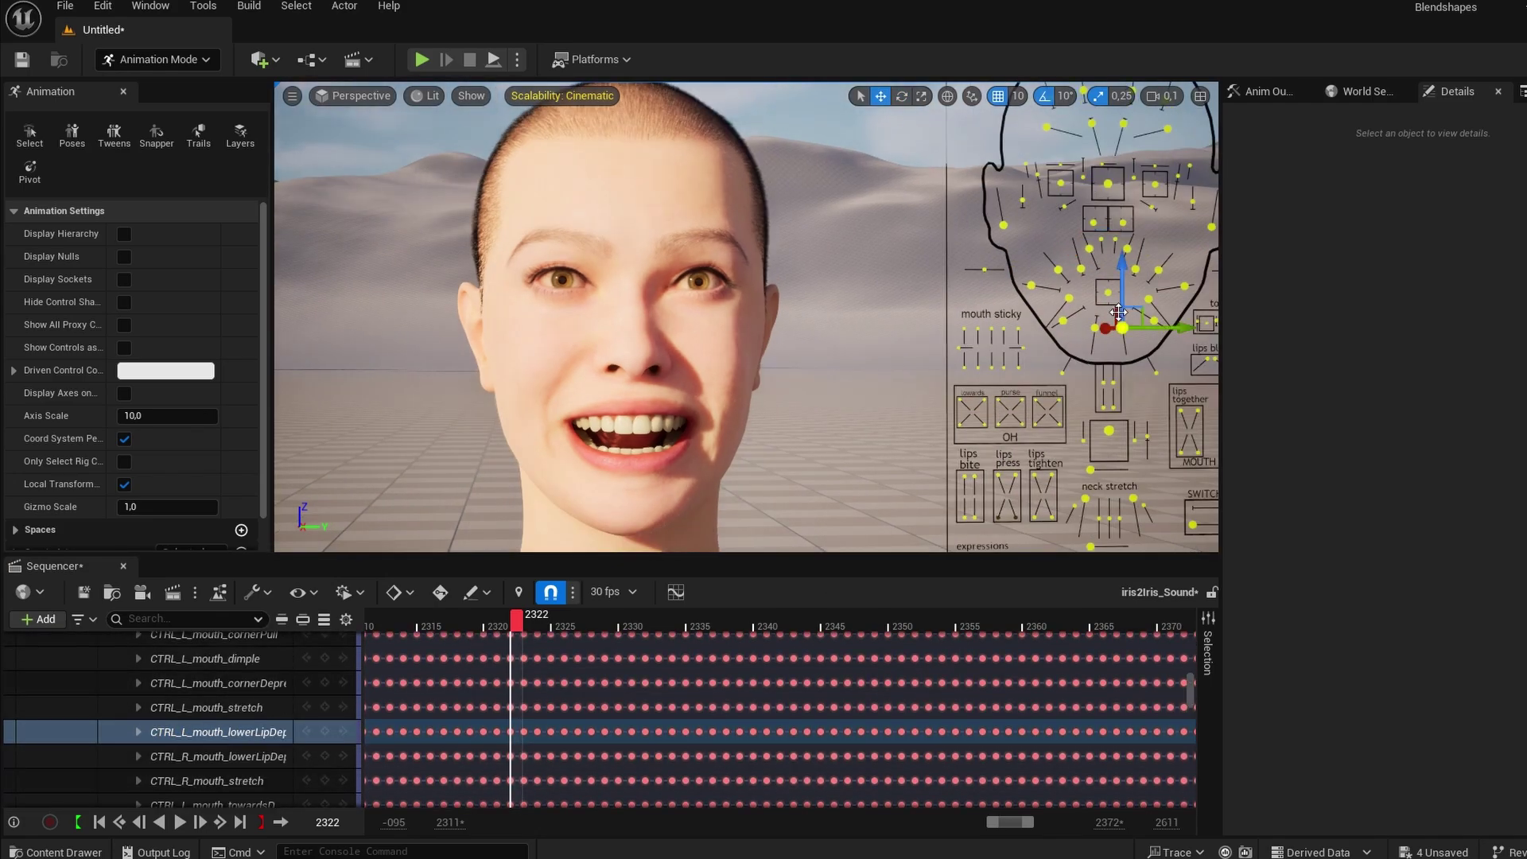
{"action": "left_click", "coordinate": [1119, 269]}
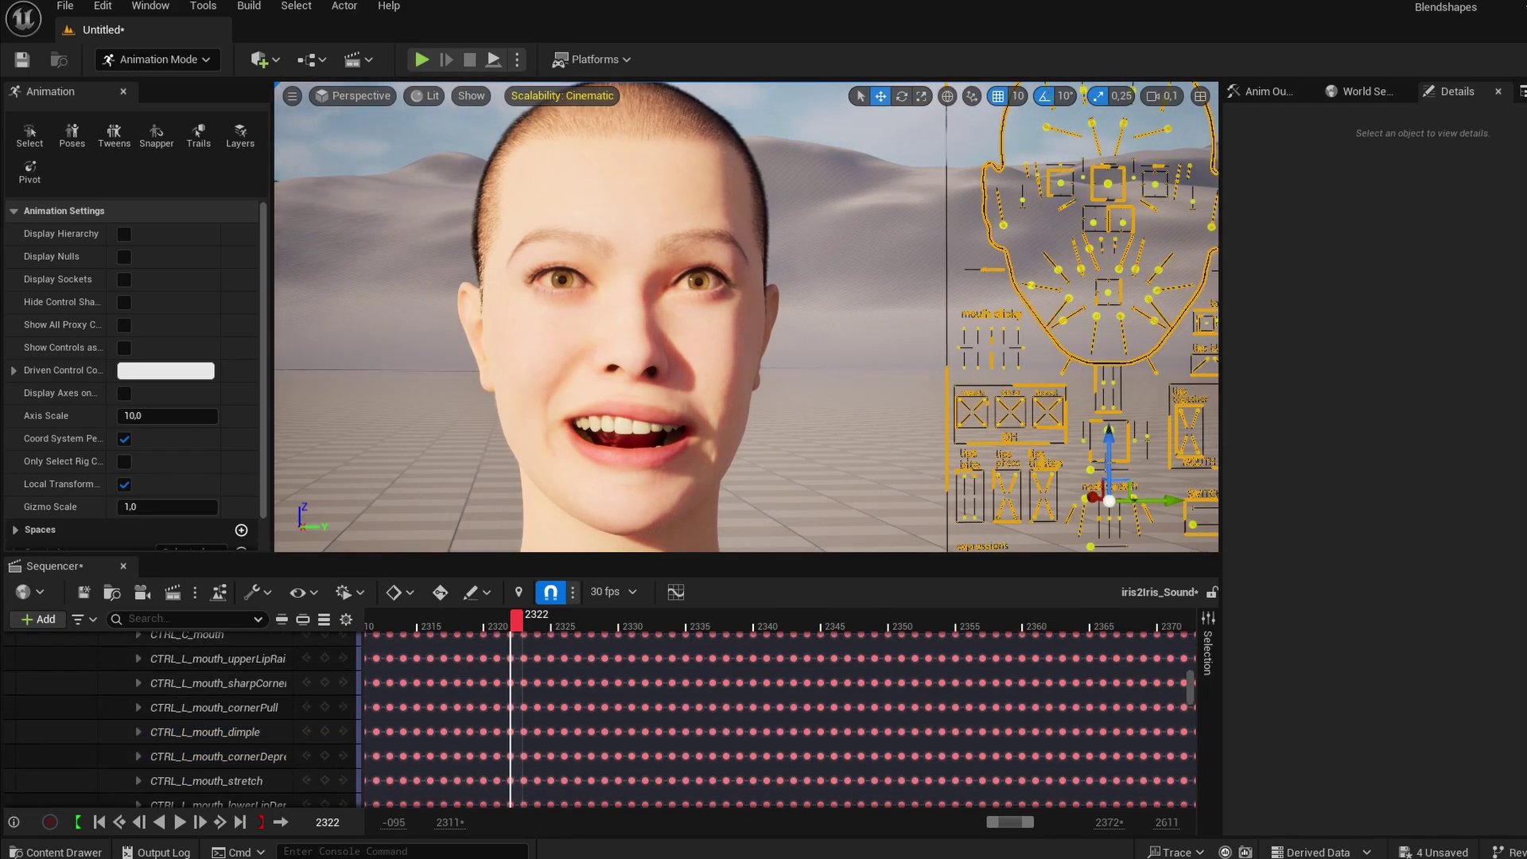
- Adjust the right upper-lip raise and left mouth purse controls at frame 2322, and scrub through the facial motion
{"action": "left_click", "coordinate": [995, 344]}
{"action": "scroll", "coordinate": [941, 316], "scroll_direction": "up", "scroll_amount": 3}
{"action": "left_click", "coordinate": [1025, 359]}
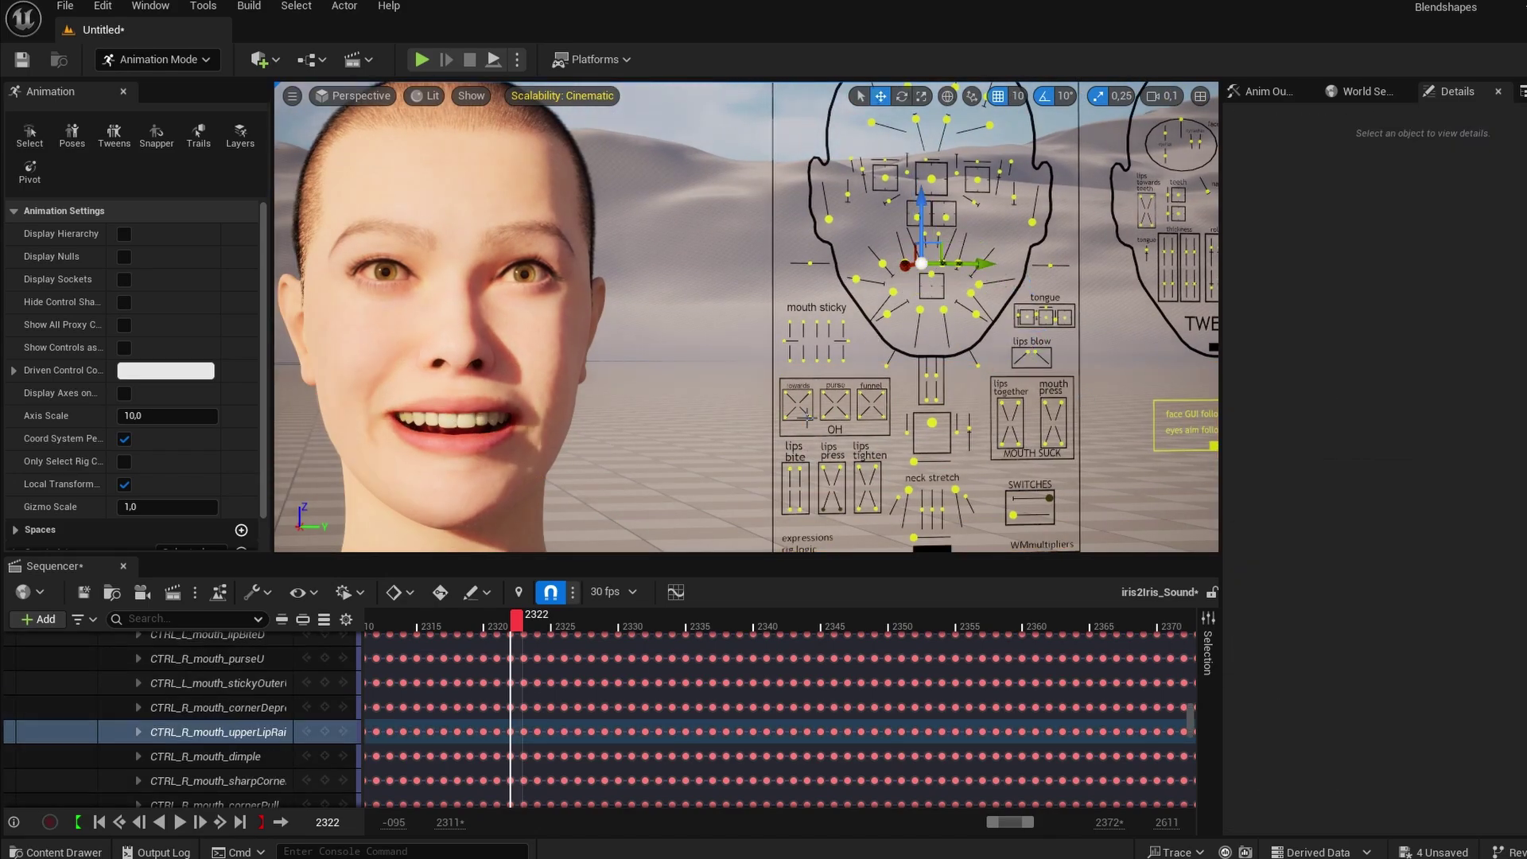
{"action": "right_click_drag", "start_coordinate": [794, 414], "coordinate": [835, 381]}
{"action": "left_click", "coordinate": [835, 381]}
{"action": "left_click", "coordinate": [946, 293]}
{"action": "key", "text": "ctrl+a"}
{"action": "key", "text": "ctrl+z"}
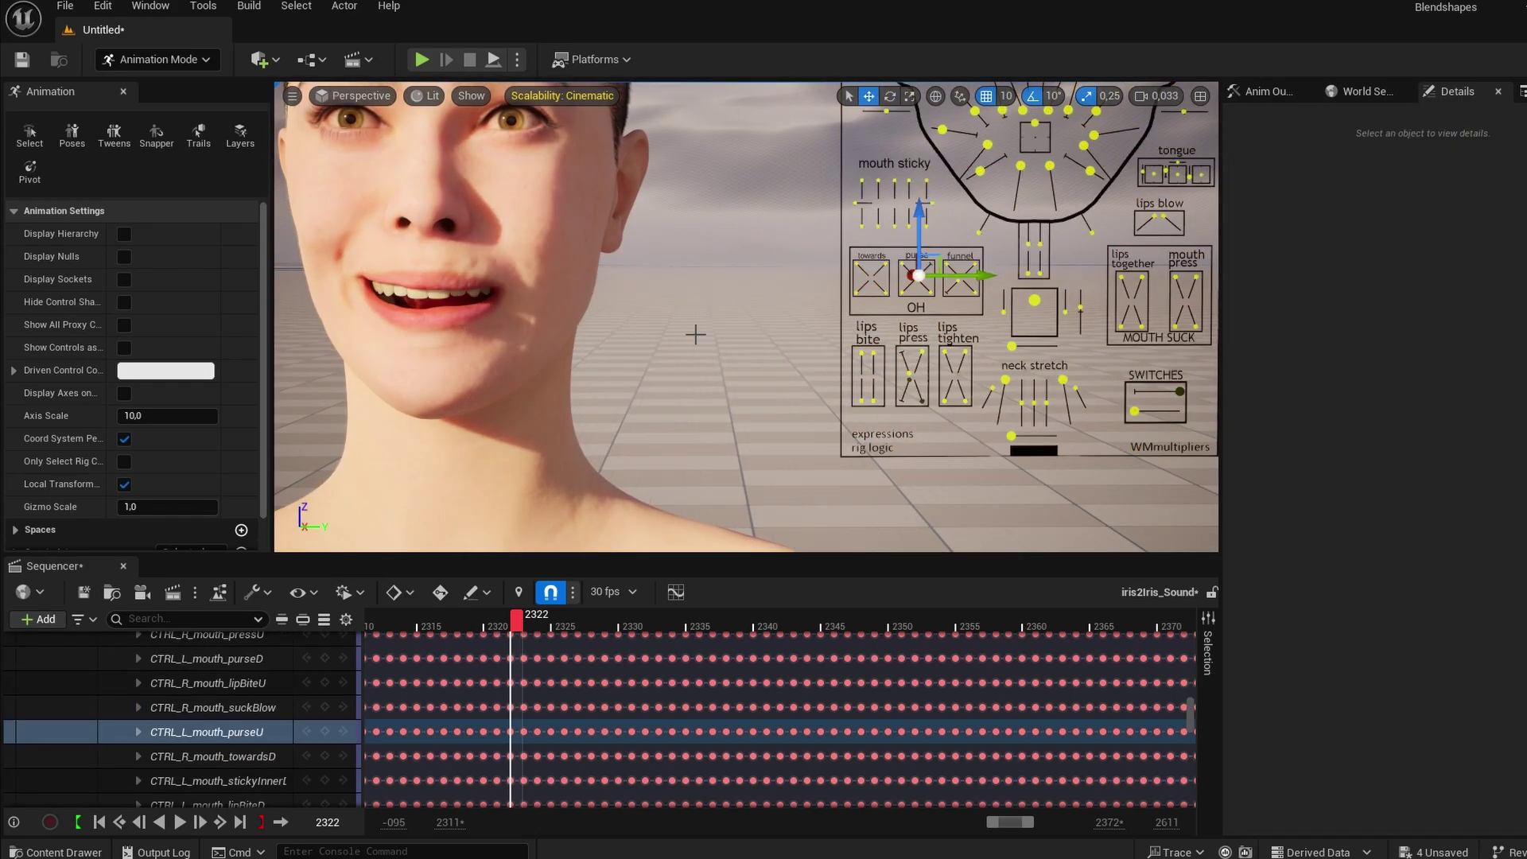
{"action": "key", "text": "ctrl+y"}
{"action": "left_click", "coordinate": [383, 624]}
{"action": "left_click_drag", "start_coordinate": [384, 652], "coordinate": [1012, 694]}
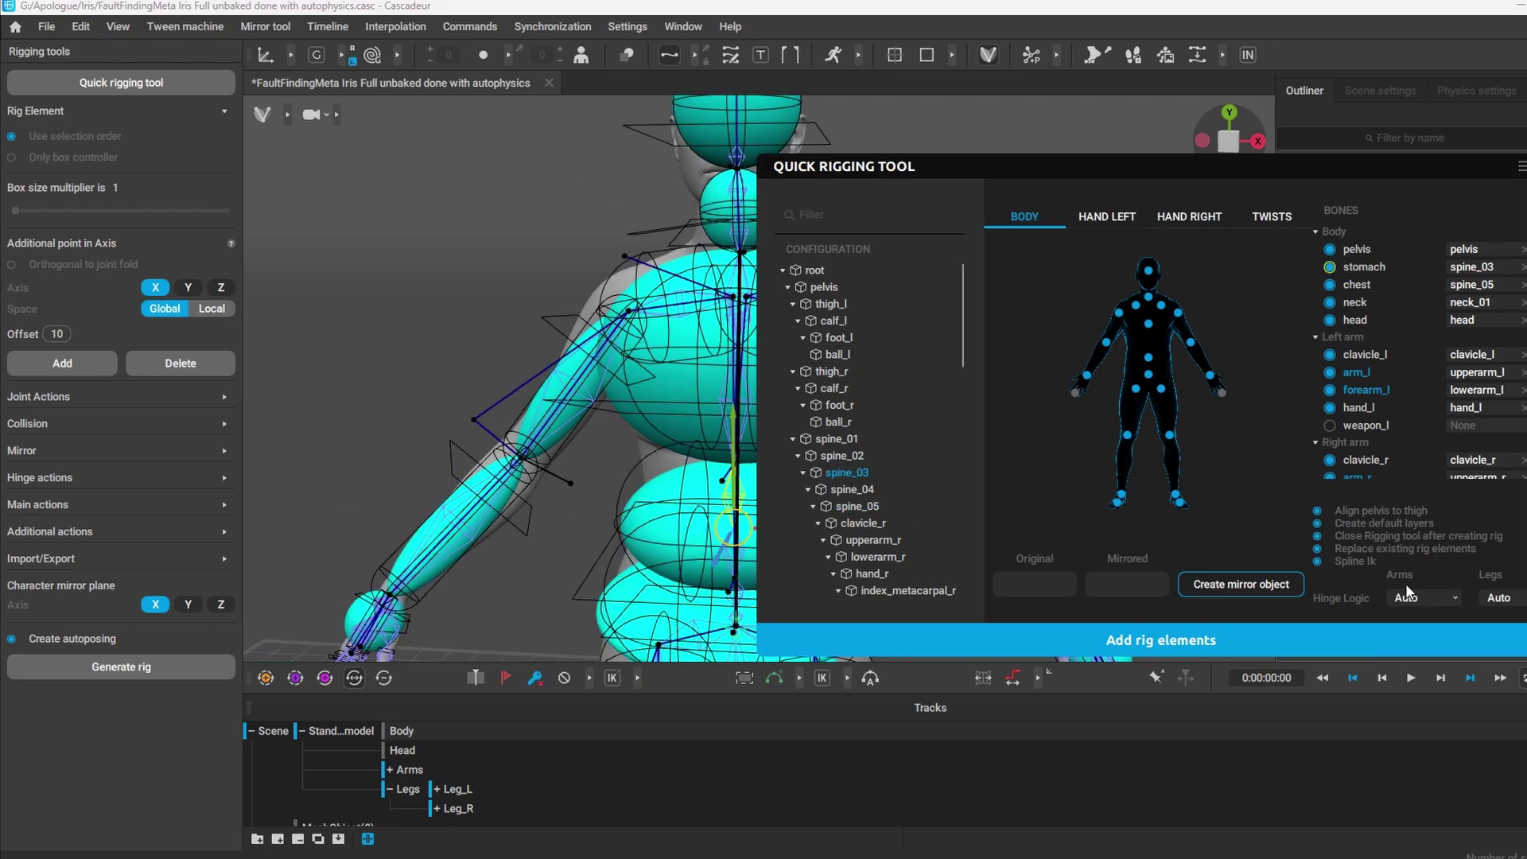
- Switch to Cascadeur and add the rig elements with the stomach assigned to spine_03
{"action": "left_click", "coordinate": [1383, 640]}
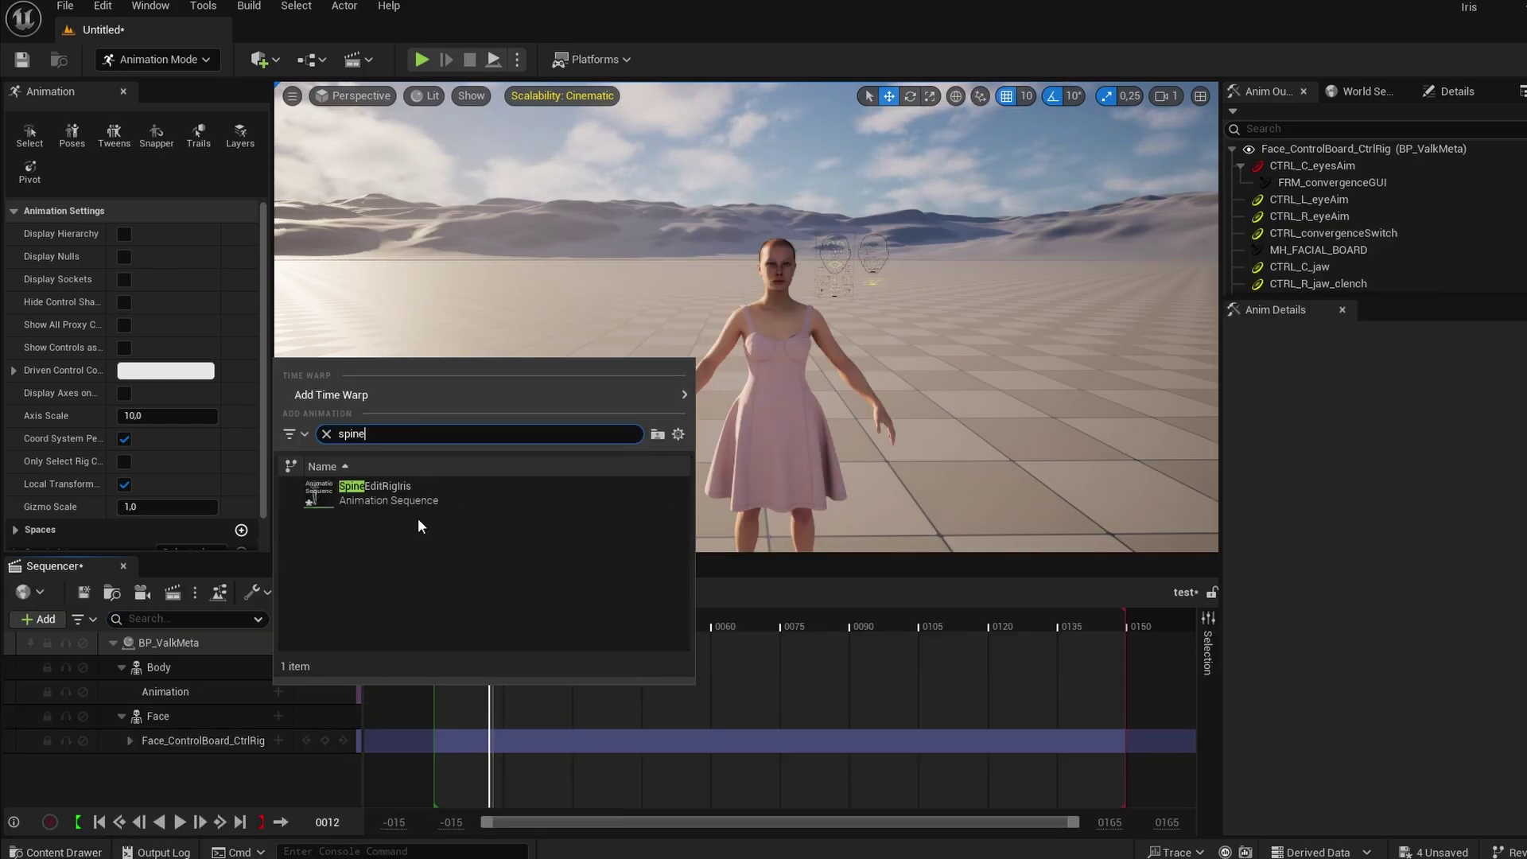
- Switch to Unreal Engine, add the SpineEditRigIris animation to BP_ValkMeta's Body track and scrub across it
{"action": "left_click", "coordinate": [419, 494]}
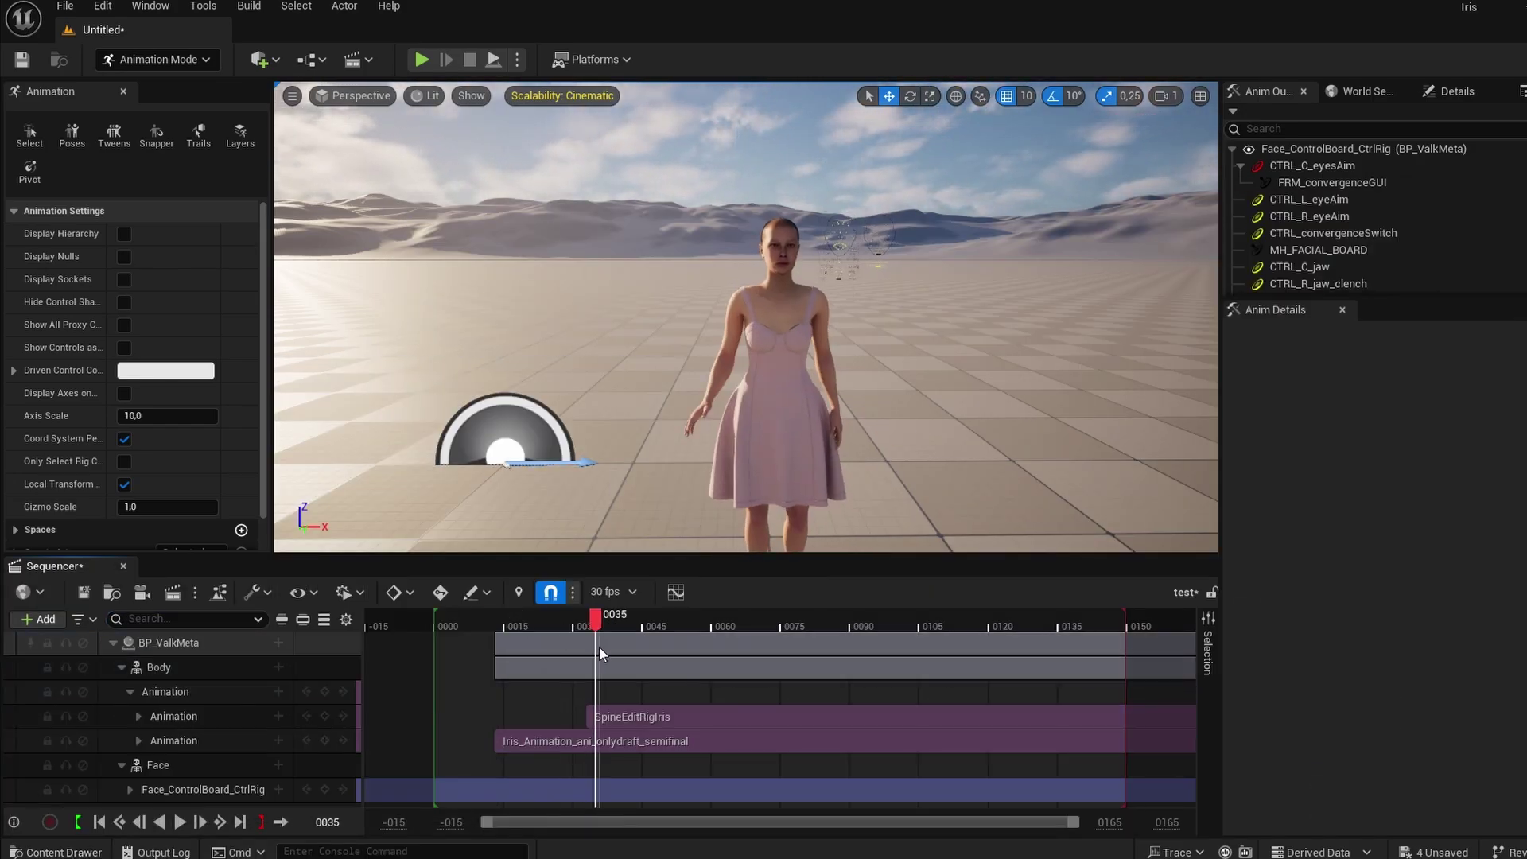
{"action": "mouse_move", "coordinate": [580, 654]}
{"action": "left_mouse_down"}
{"action": "mouse_move", "coordinate": [514, 625]}
{"action": "mouse_move", "coordinate": [493, 649]}
{"action": "mouse_move", "coordinate": [508, 664]}
{"action": "mouse_move", "coordinate": [492, 670]}
{"action": "left_mouse_up"}
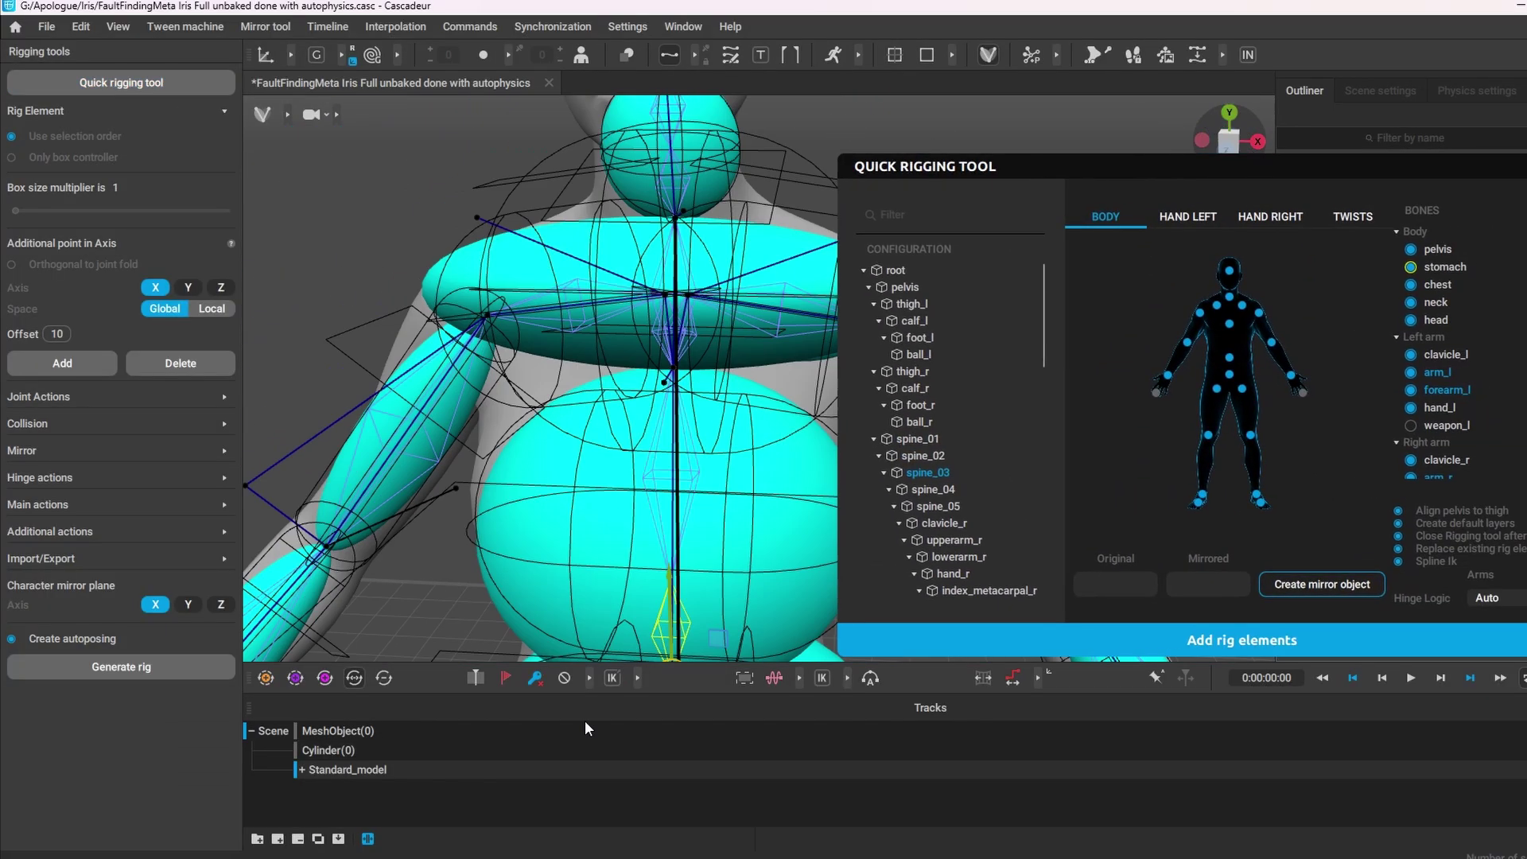
{"action": "left_click", "coordinate": [993, 347]}
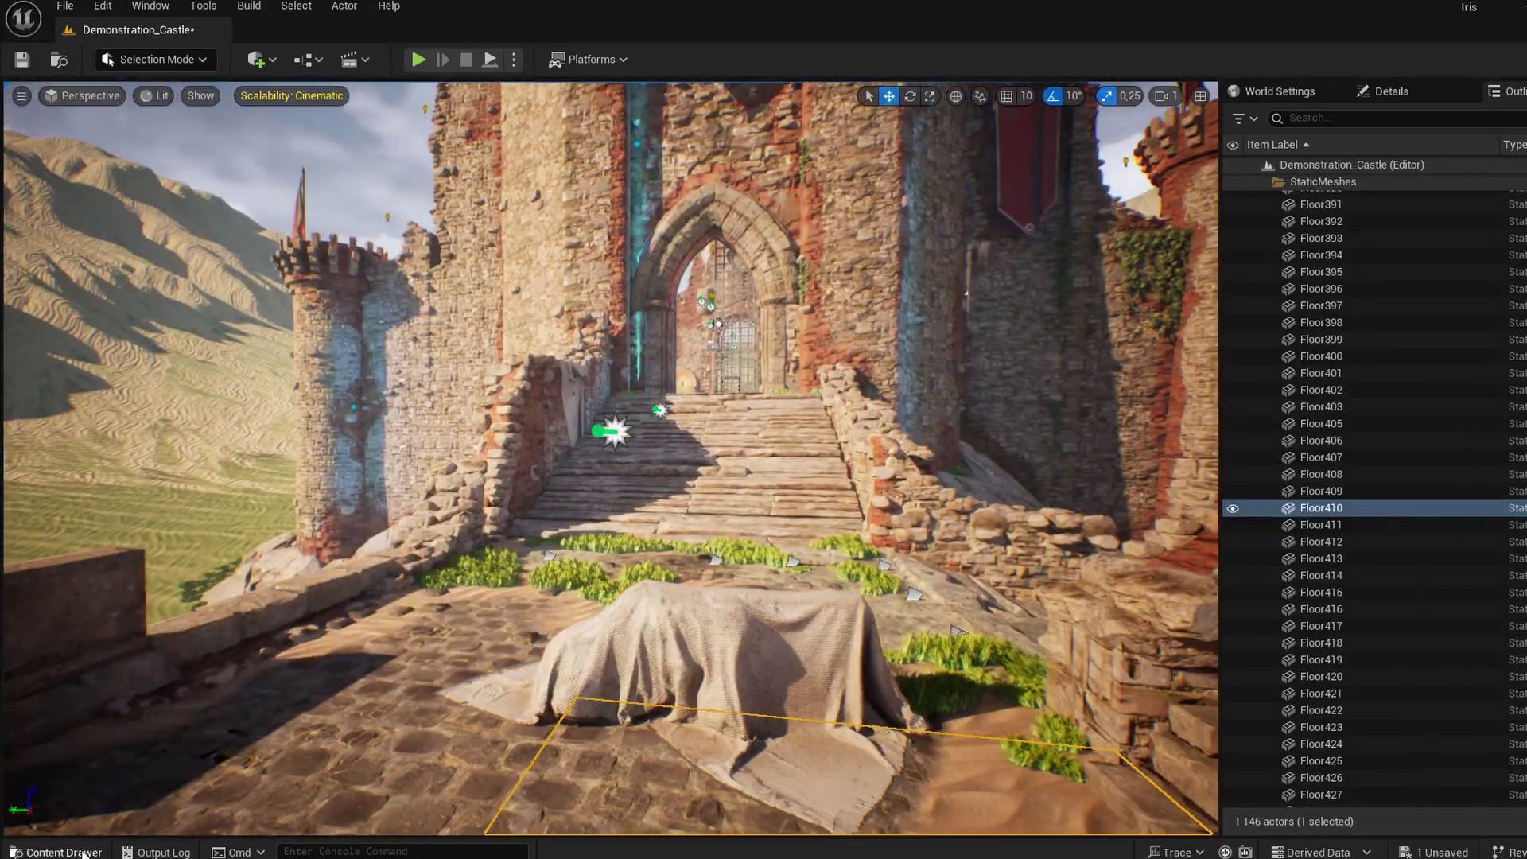
- Place BP Valk Meta in front of the draped rock in the Demonstration_Castle level and select the draped rock
{"action": "left_click", "coordinate": [56, 852]}
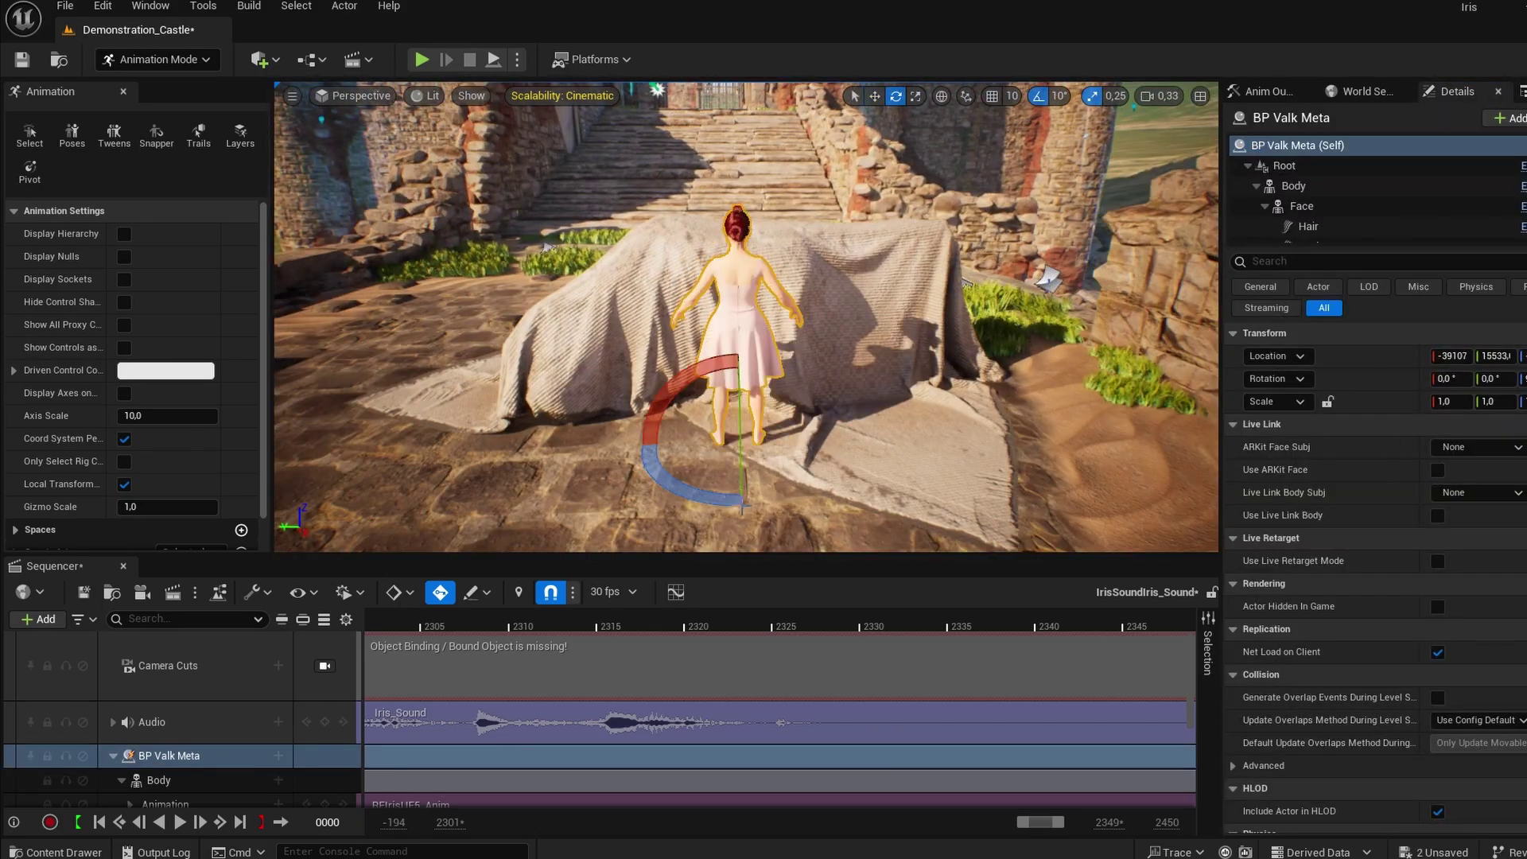
{"action": "left_click", "coordinate": [863, 310]}
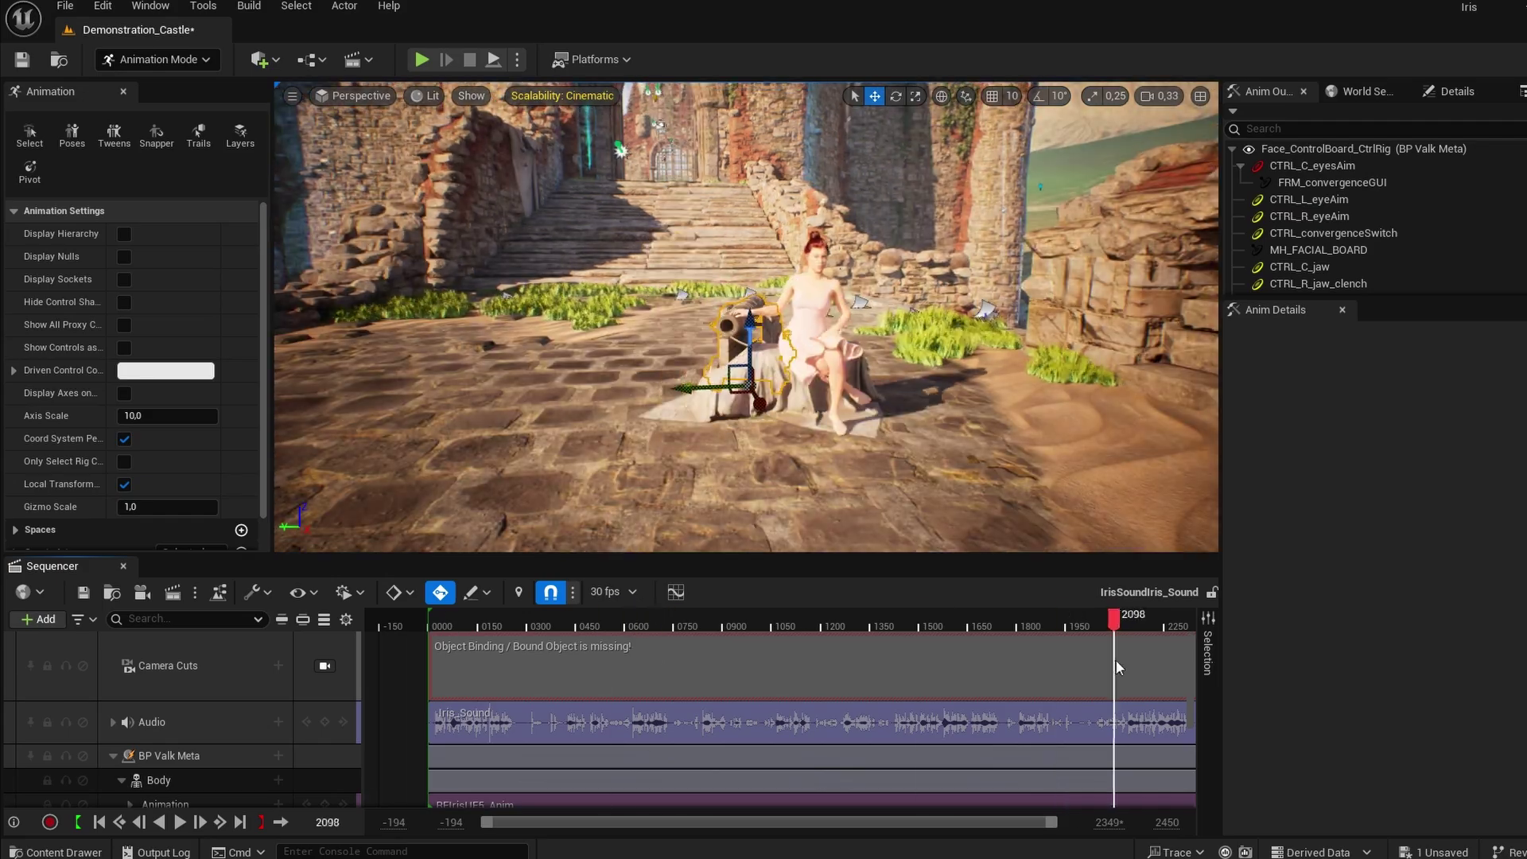
- Scrub through the IrisSoundIris_Sound sequence to check BP Valk Meta's standing and sitting poses against the draped rock
{"action": "left_click_drag", "start_coordinate": [1117, 666], "coordinate": [984, 631]}
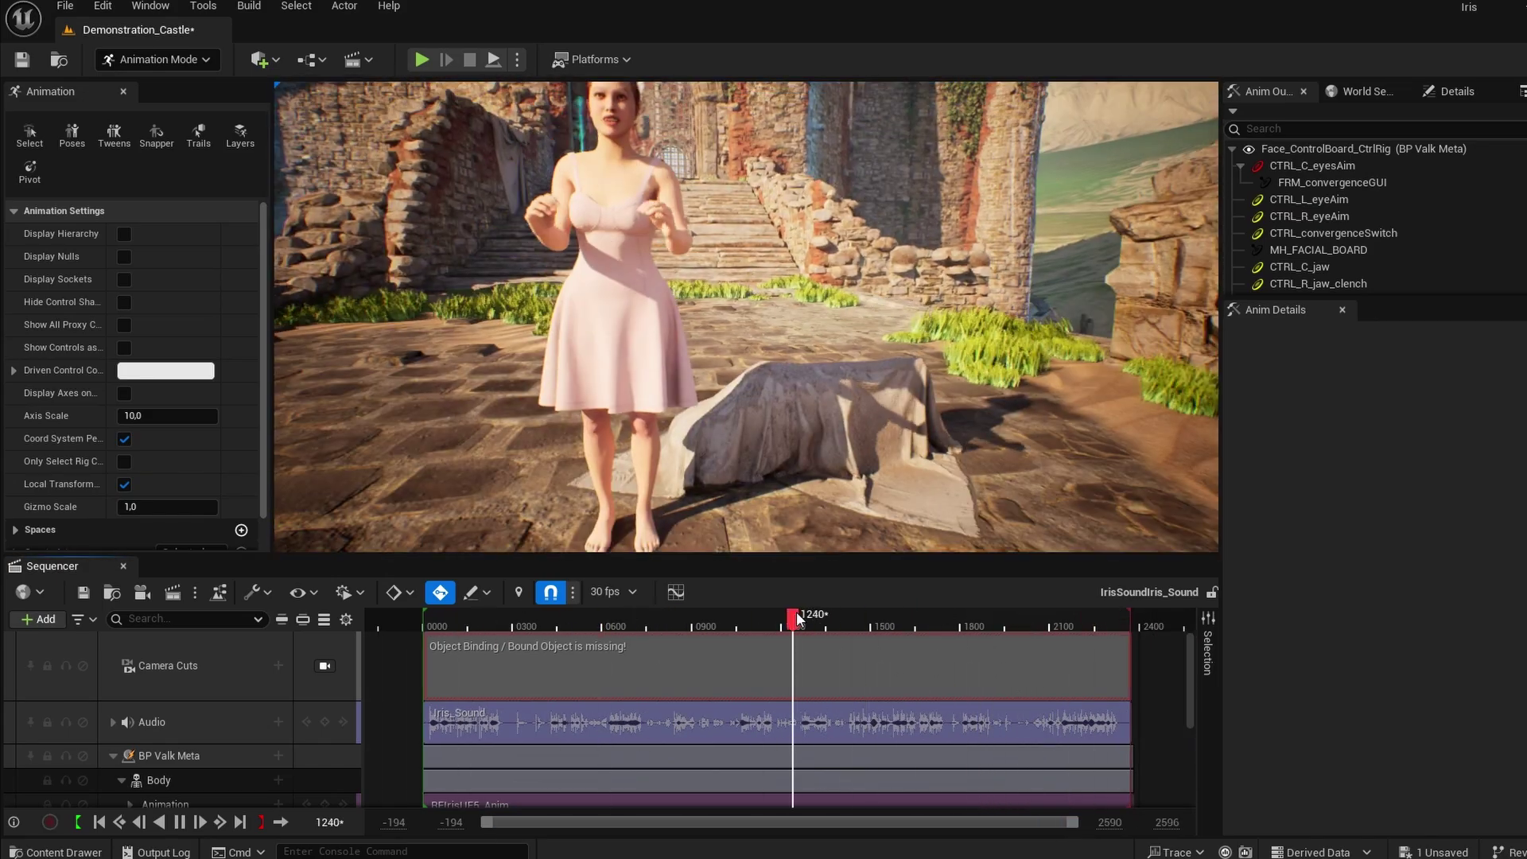
{"action": "left_click_drag", "start_coordinate": [798, 617], "coordinate": [995, 617]}
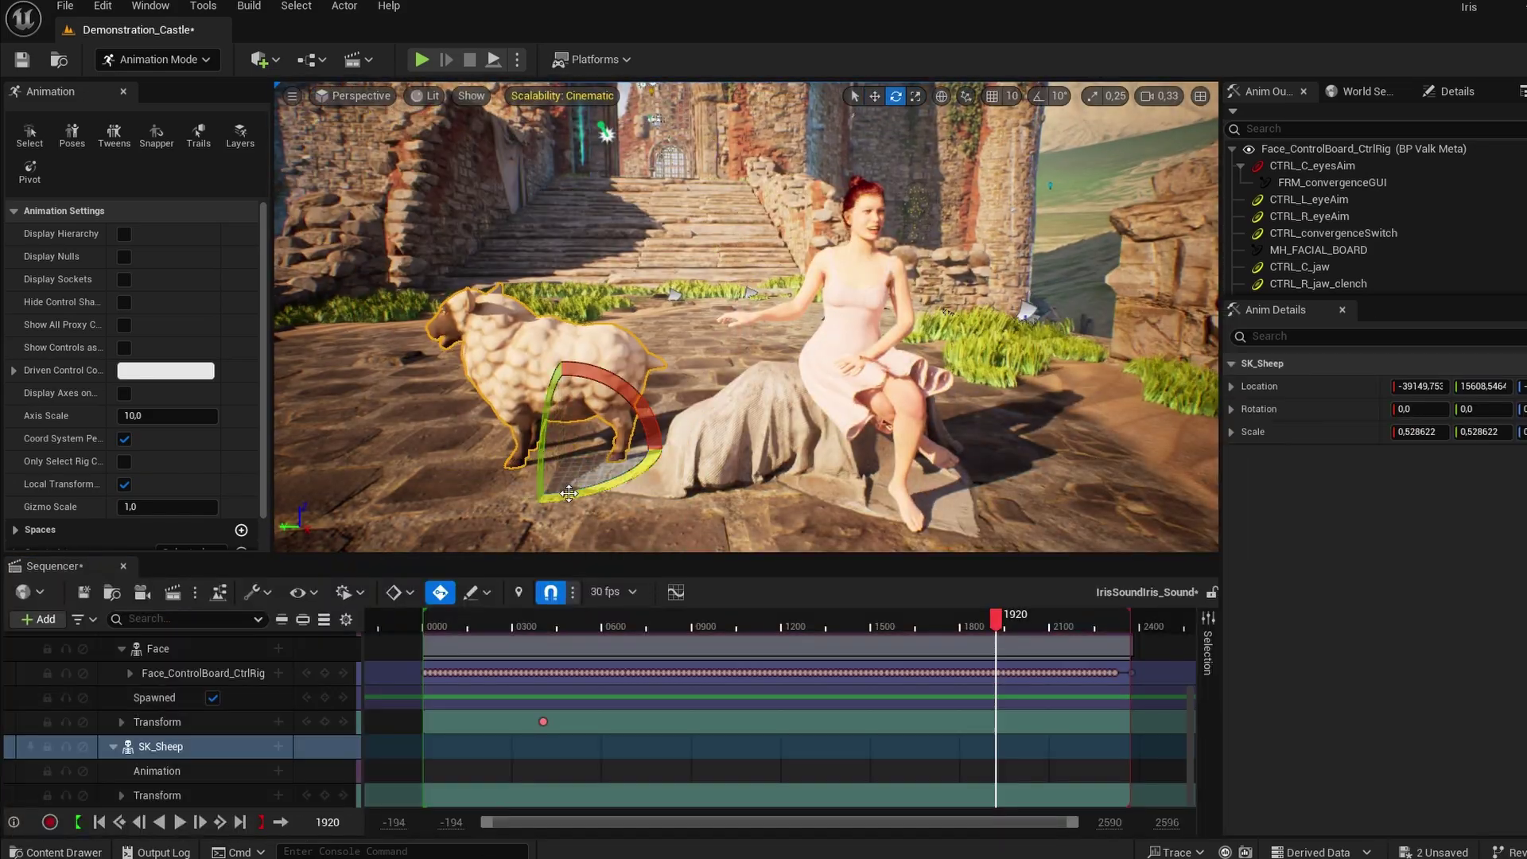
- Add several sheep animation clips to SK_Sheep's Animation track, one of them starting at frame 1937, and play the sequence to check them
{"action": "left_click", "coordinate": [891, 648]}
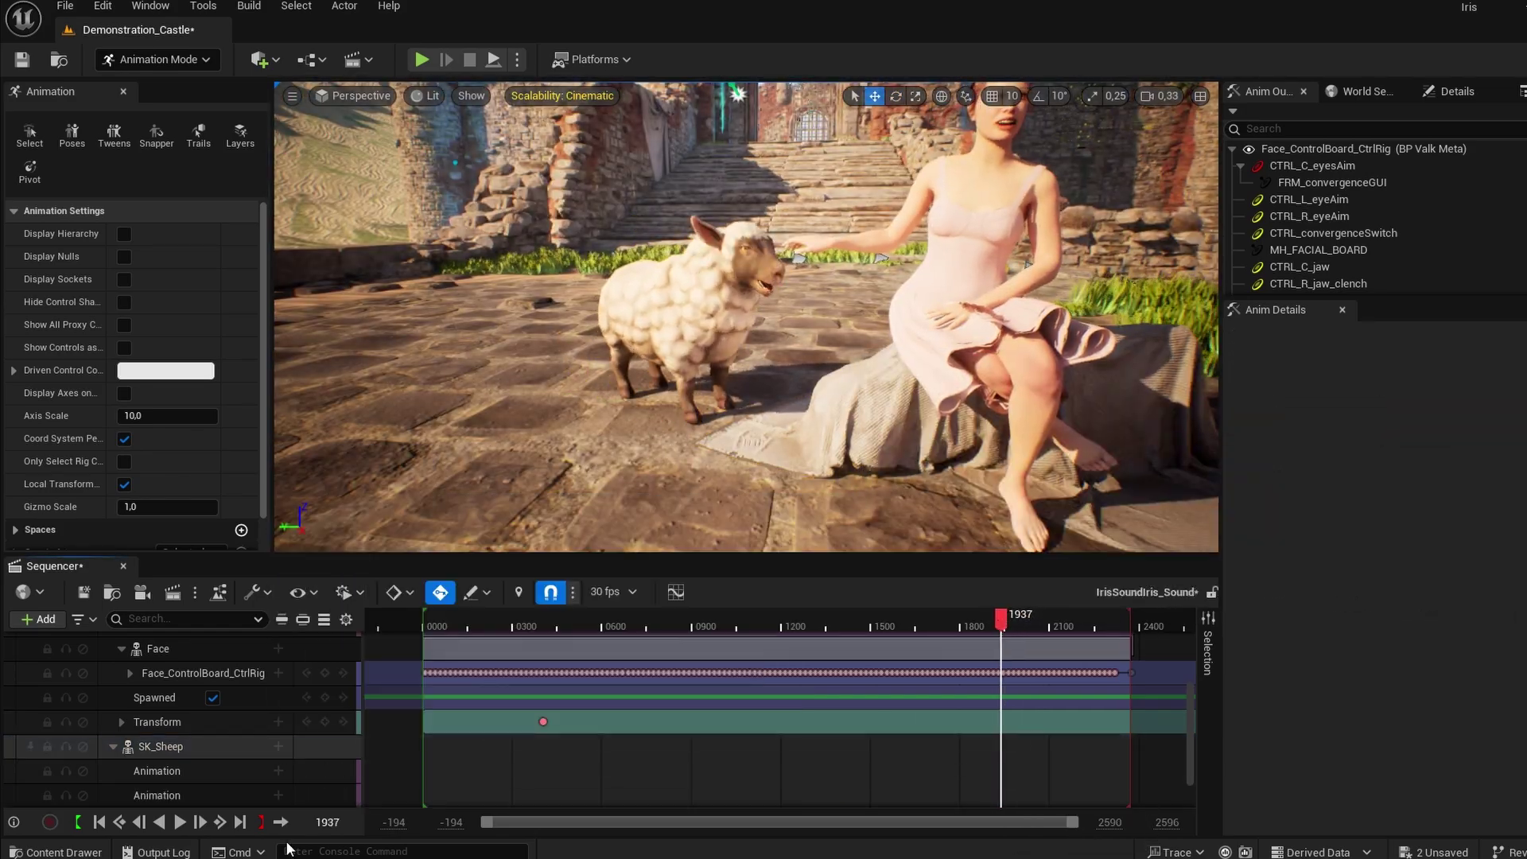
{"action": "left_click", "coordinate": [279, 770]}
{"action": "scroll", "coordinate": [480, 655], "scroll_direction": "down", "scroll_amount": 3}
{"action": "left_click", "coordinate": [480, 654]}
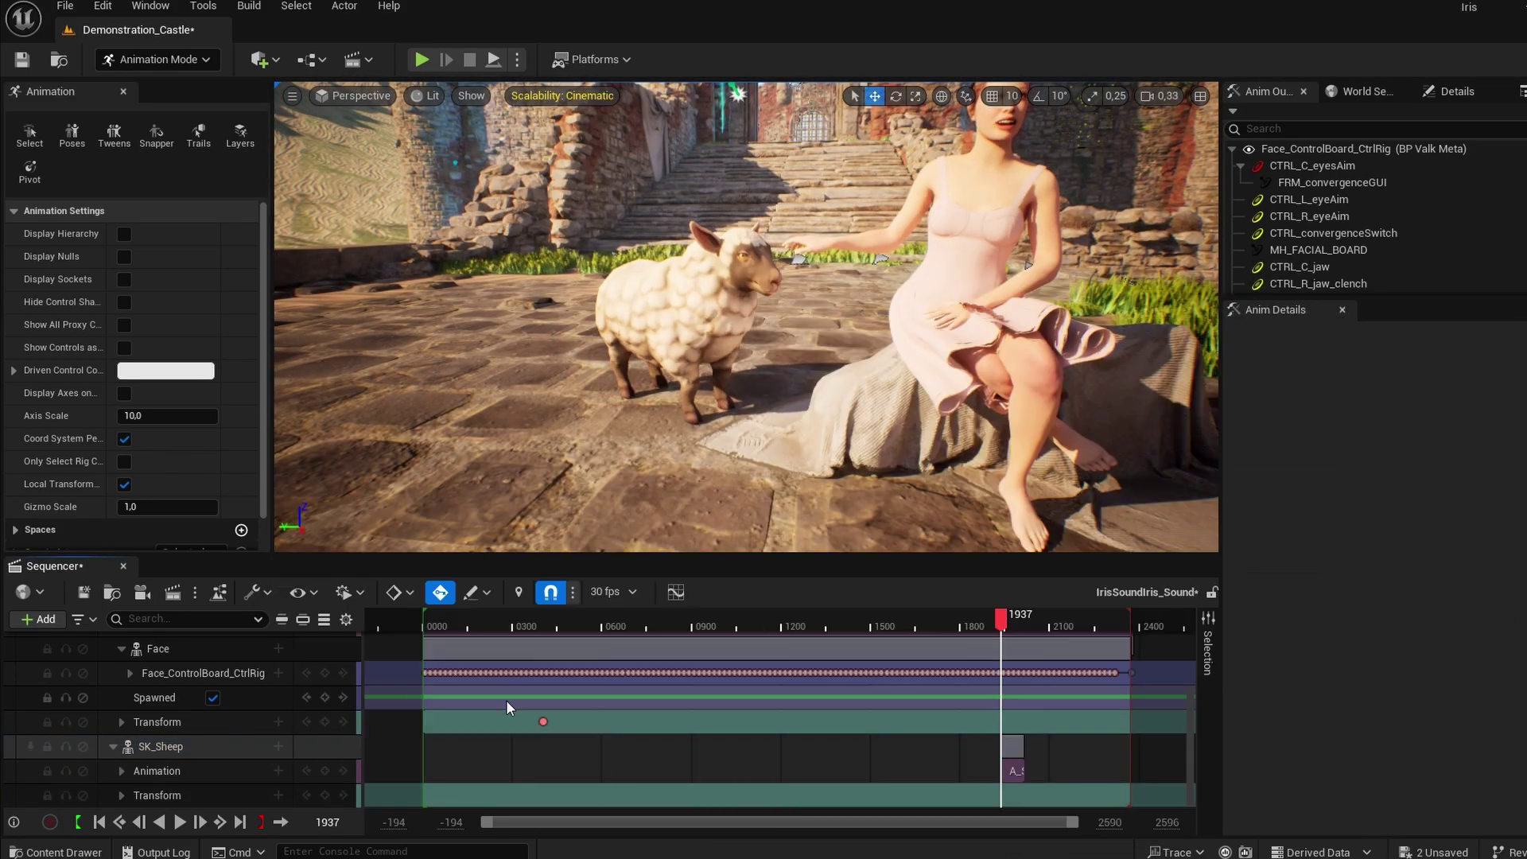
{"action": "left_click", "coordinate": [279, 771]}
{"action": "left_click", "coordinate": [534, 682]}
{"action": "key", "text": "space"}
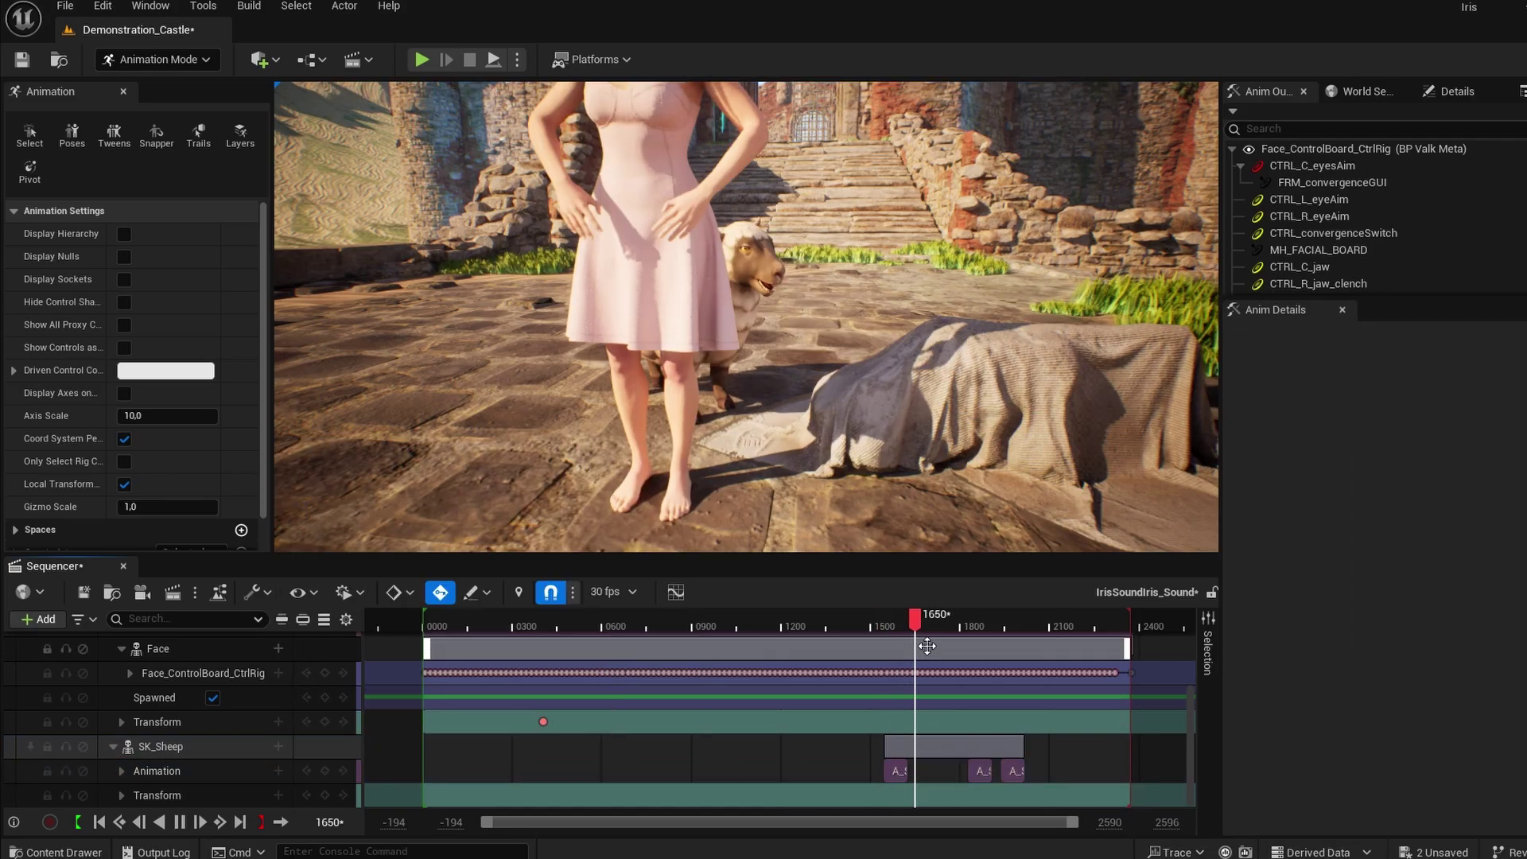
{"action": "key", "text": "space"}
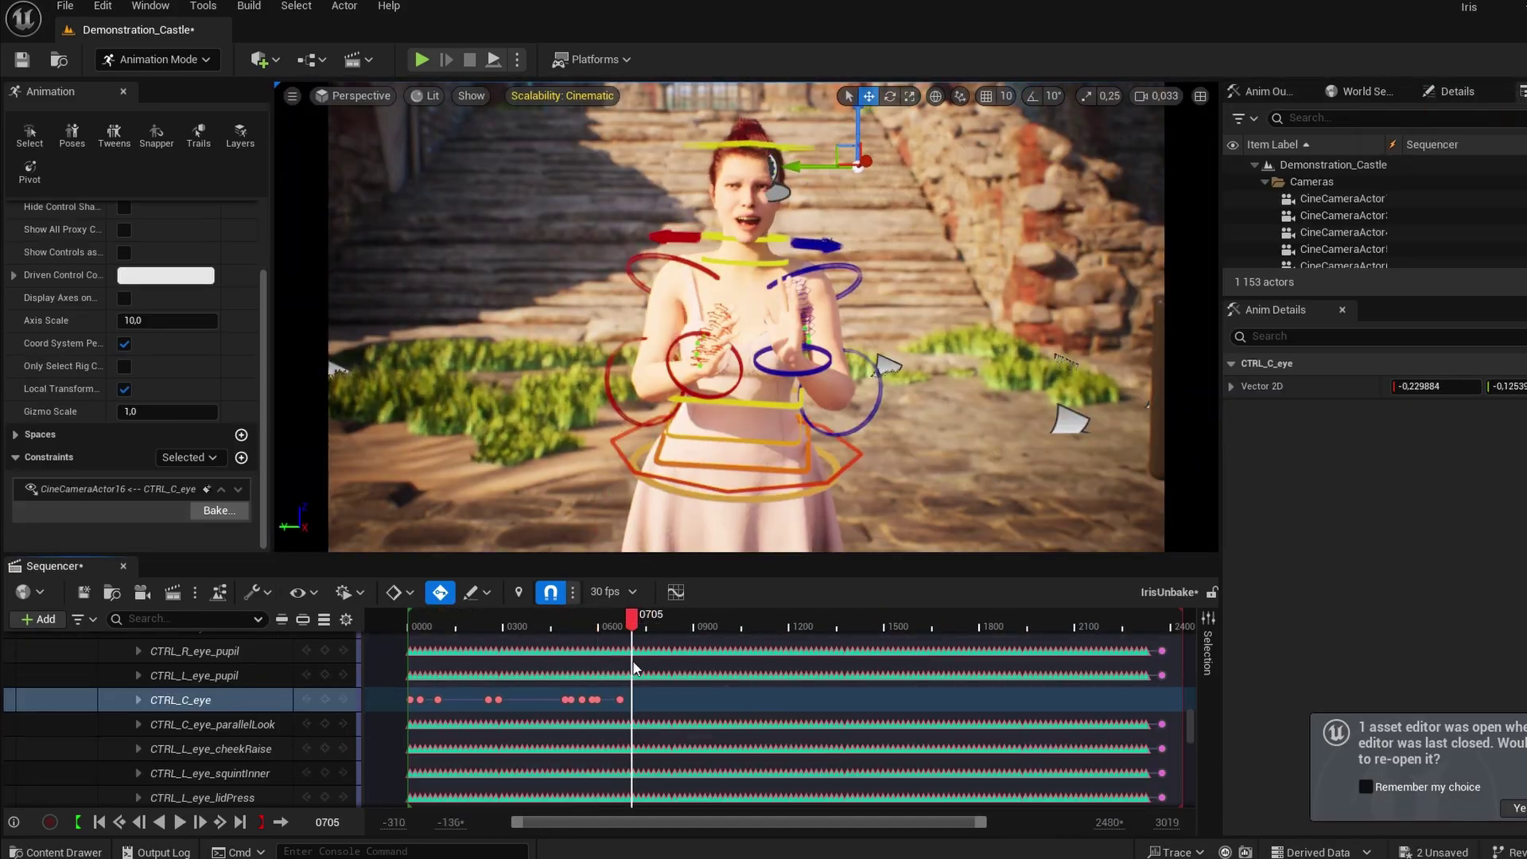
- Examine the CTRL_C_eye keys and Vector 2D values in the IrisUnbake sequence, and scrub through the resulting eye direction
{"action": "scroll", "coordinate": [221, 756], "scroll_direction": "down", "scroll_amount": 10}
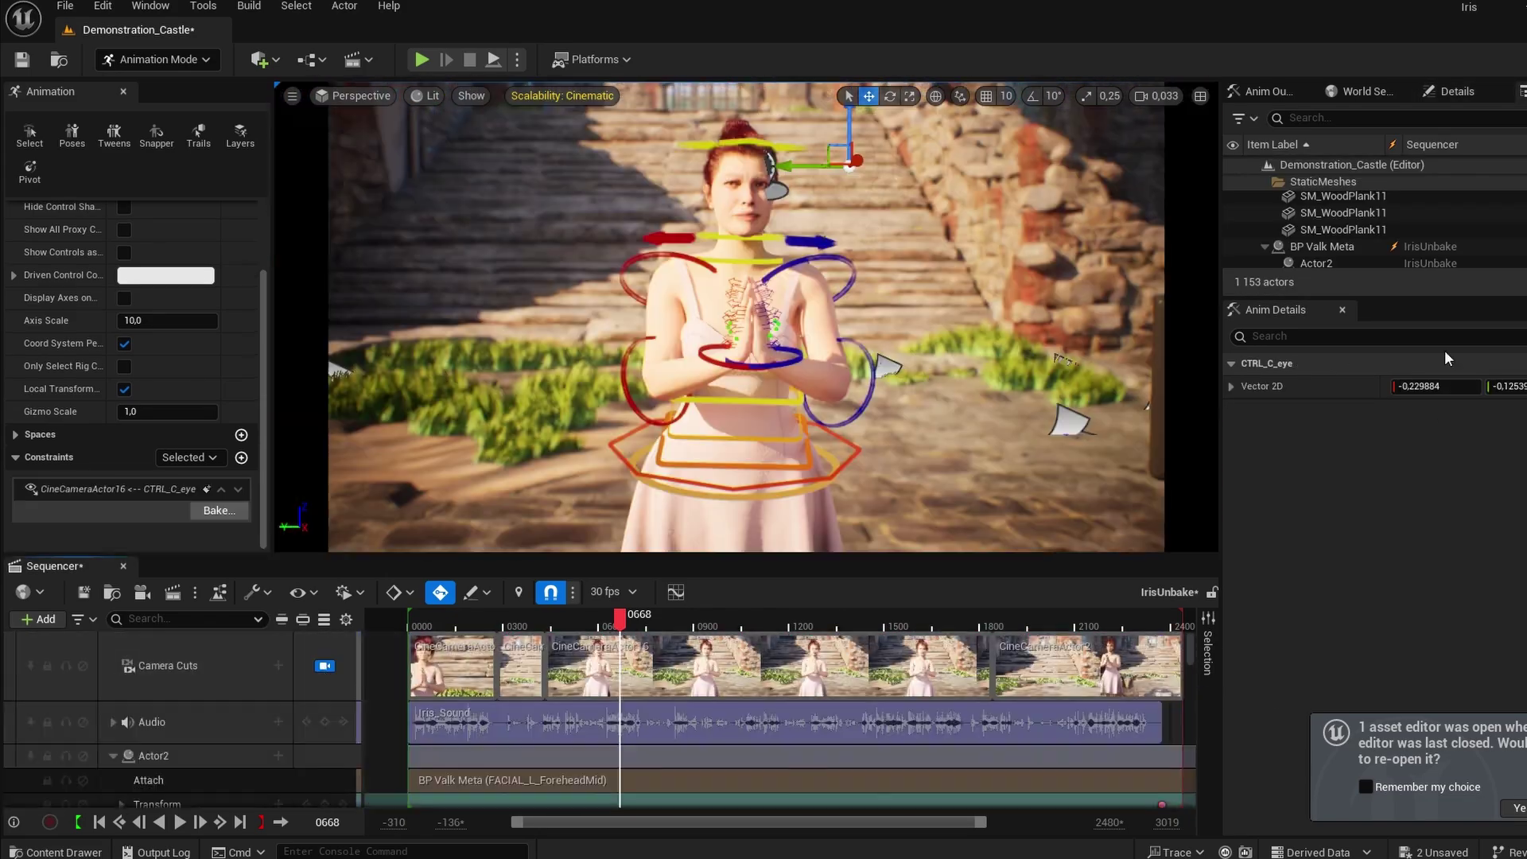
{"action": "right_click", "coordinate": [1329, 386]}
{"action": "key", "text": "Escape"}
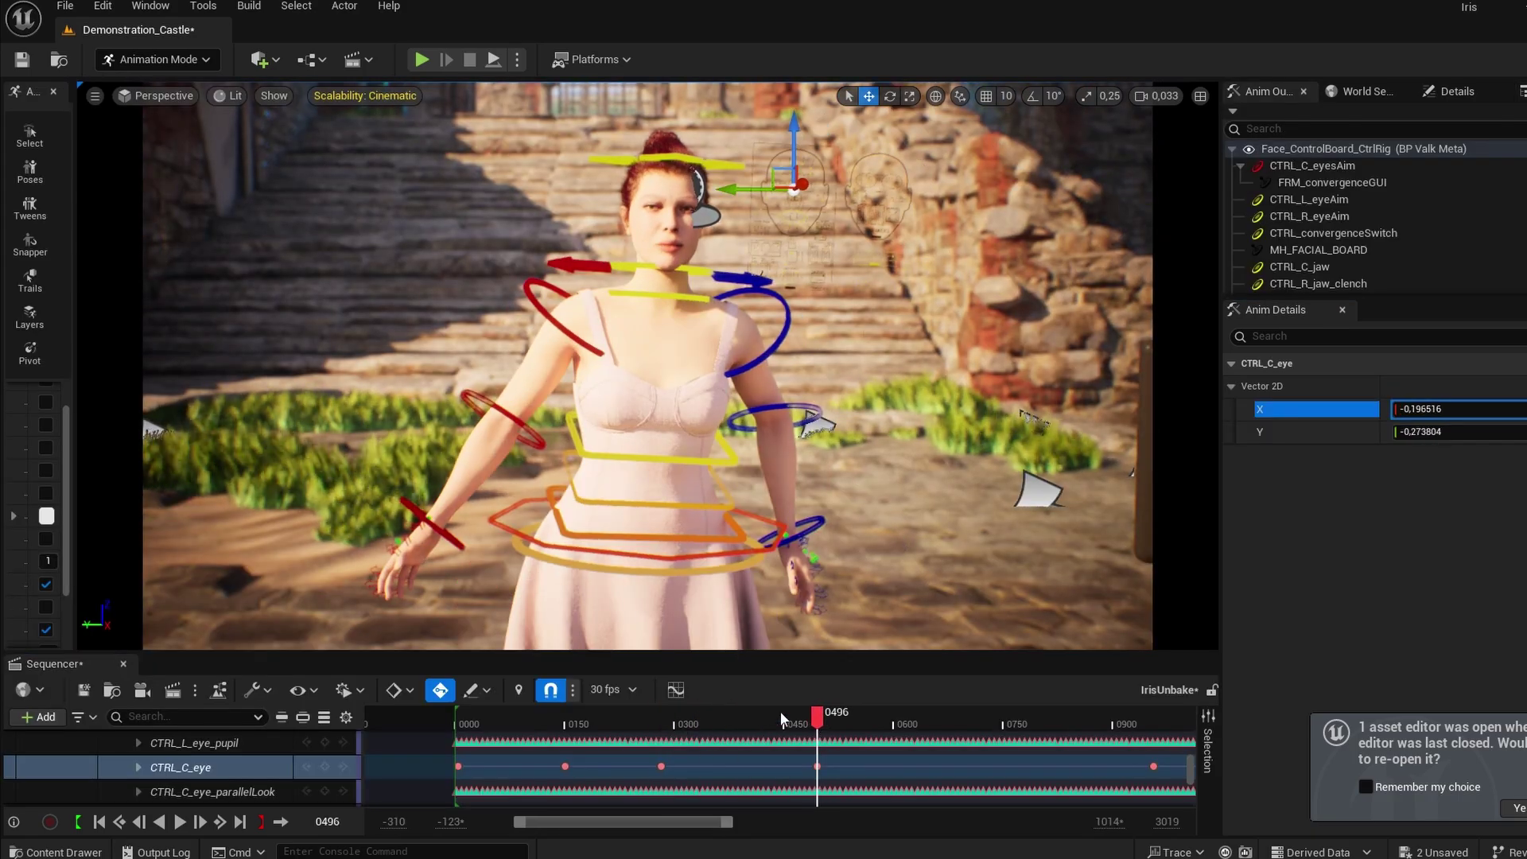
{"action": "left_click_drag", "start_coordinate": [795, 725], "coordinate": [967, 719]}
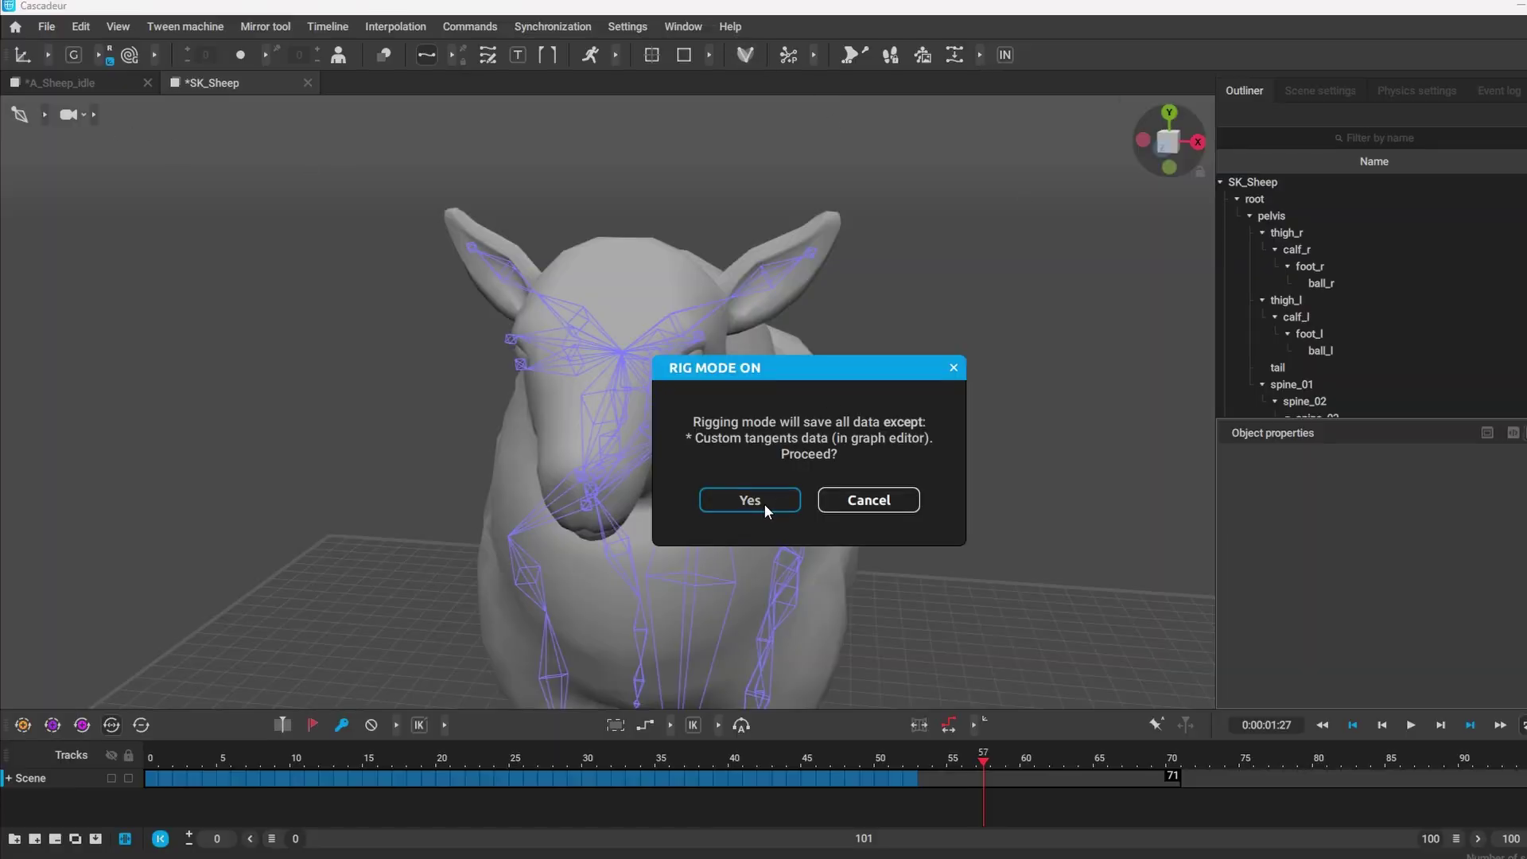
- Switch to Cascadeur, turn on rig mode for SK_Sheep, and export the sheep scene to FBX with Animations and Blendshapes included
{"action": "left_click", "coordinate": [765, 503]}
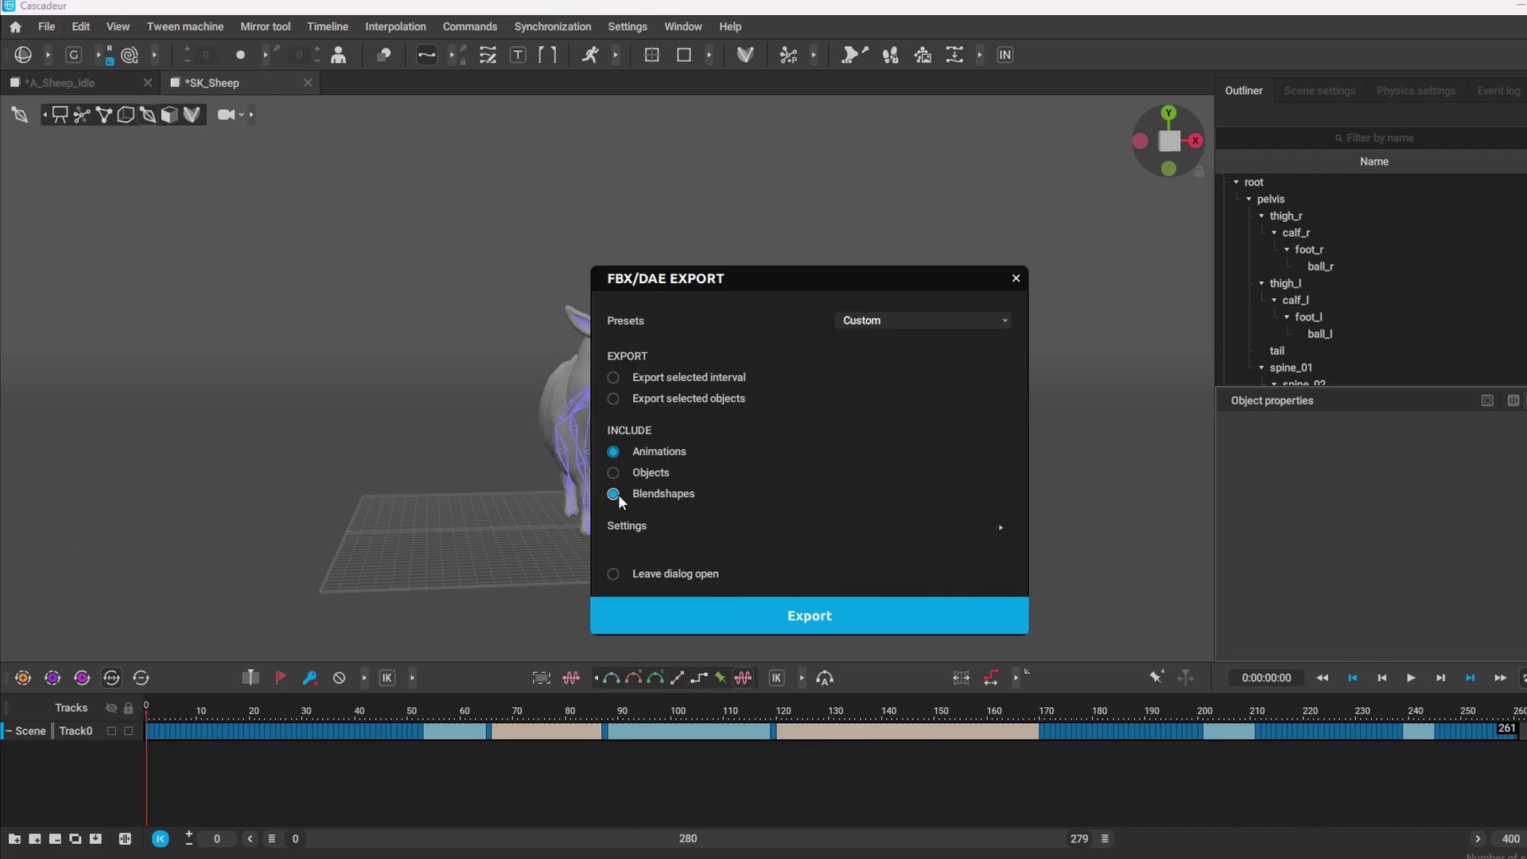
{"action": "left_click", "coordinate": [763, 617]}
{"action": "left_click", "coordinate": [895, 567]}
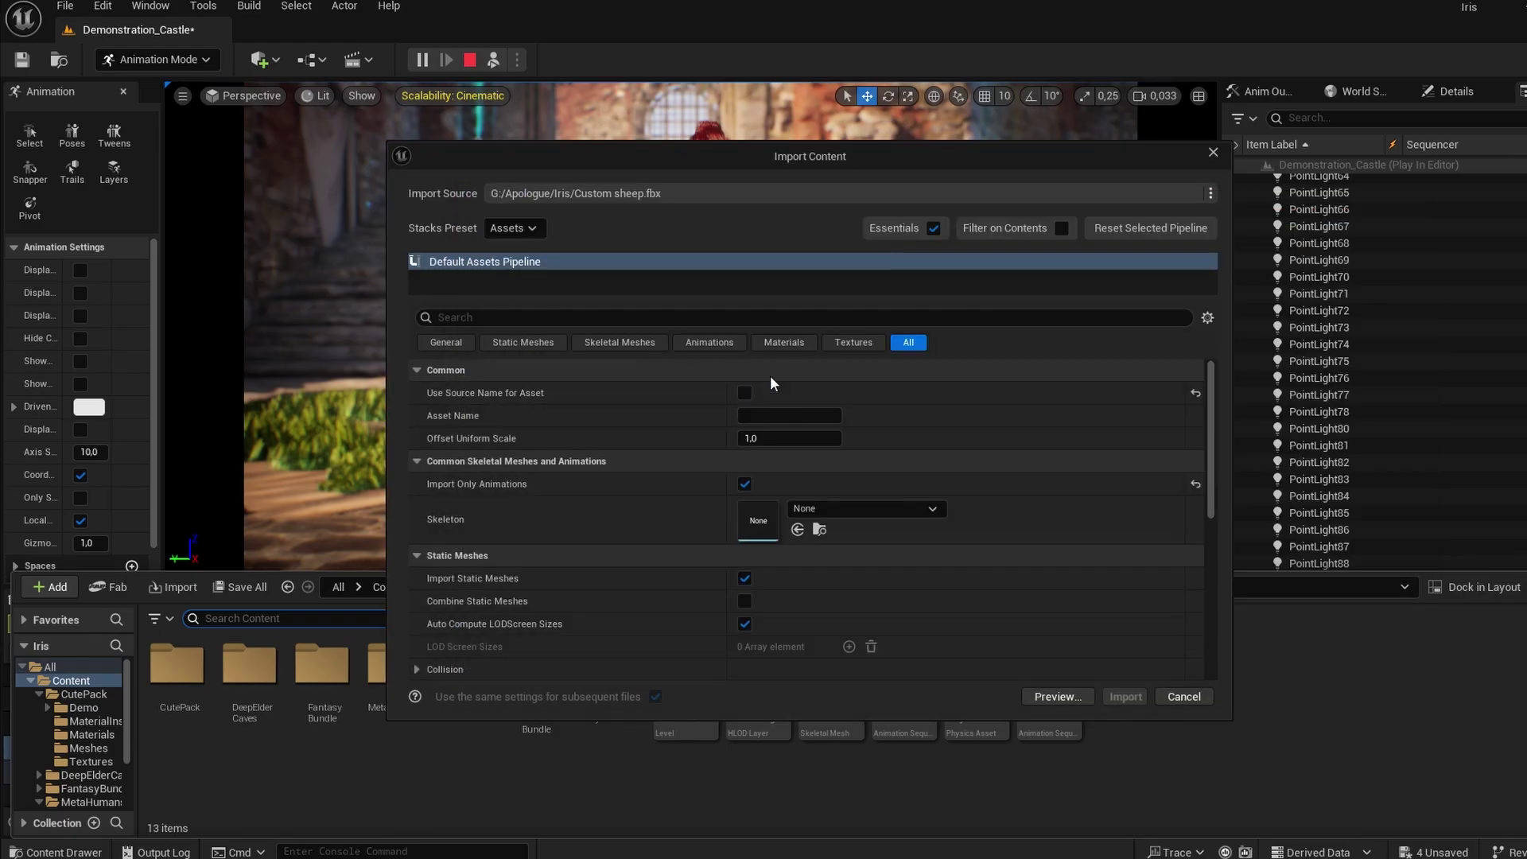
- Switch to Unreal Engine and open the skeleton choices for the animation-only import of Custom sheep.fbx
{"action": "left_click", "coordinate": [890, 499]}
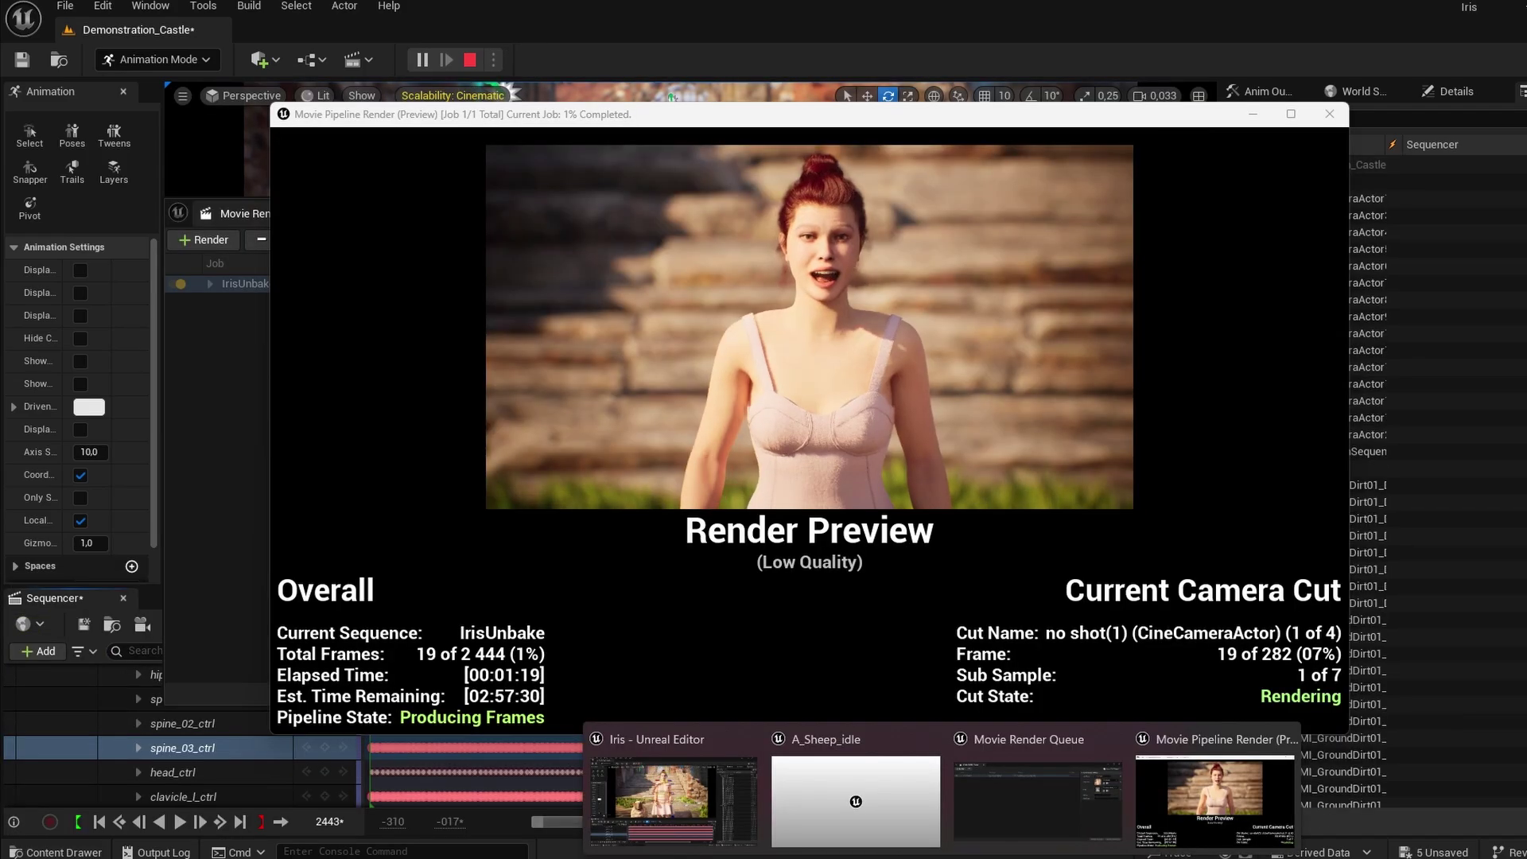